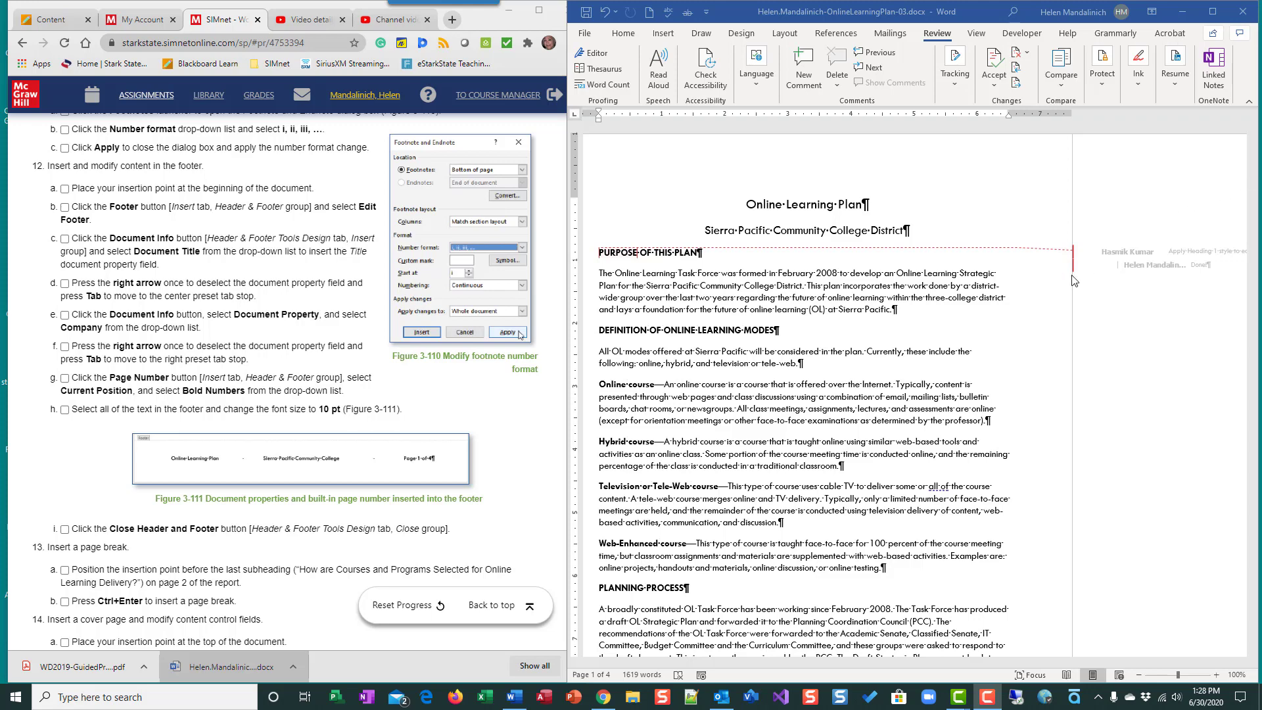
- Set the document's review display to No Markup so that comments are hidden
scroll(252, 217, up, 4)
scroll(253, 217, up, 7)
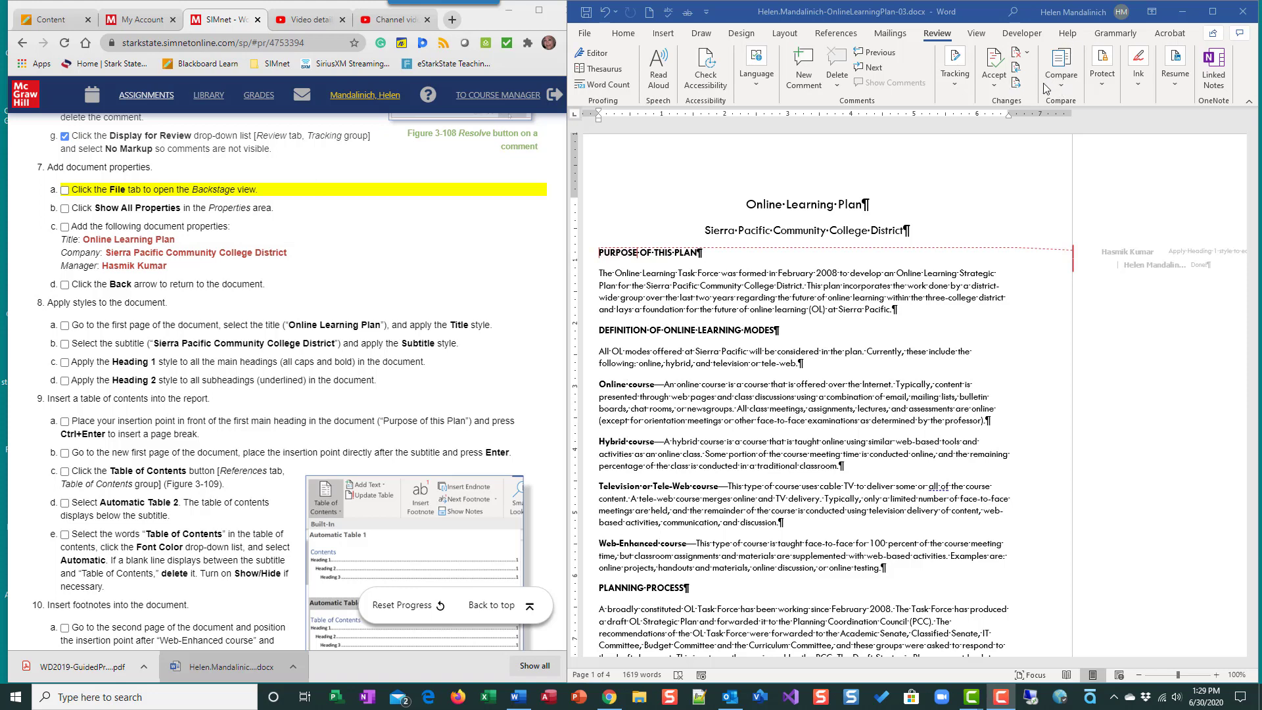
click(961, 82)
click(1055, 115)
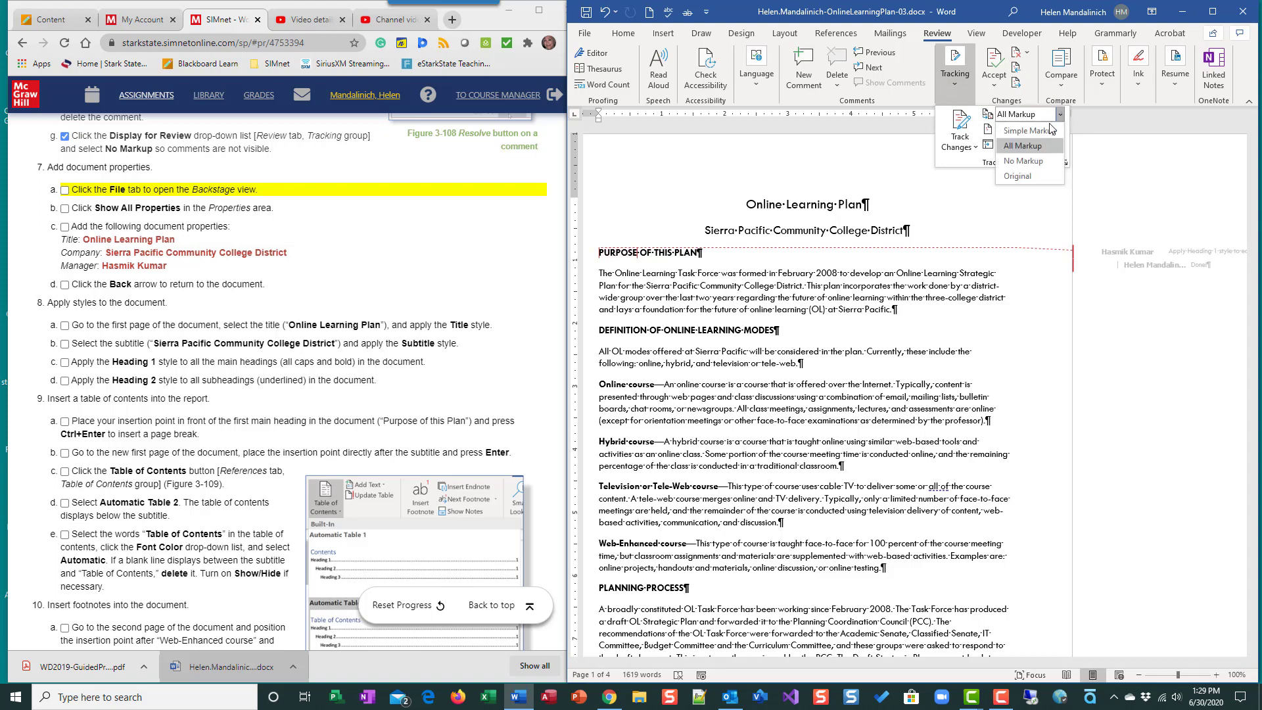
click(1042, 160)
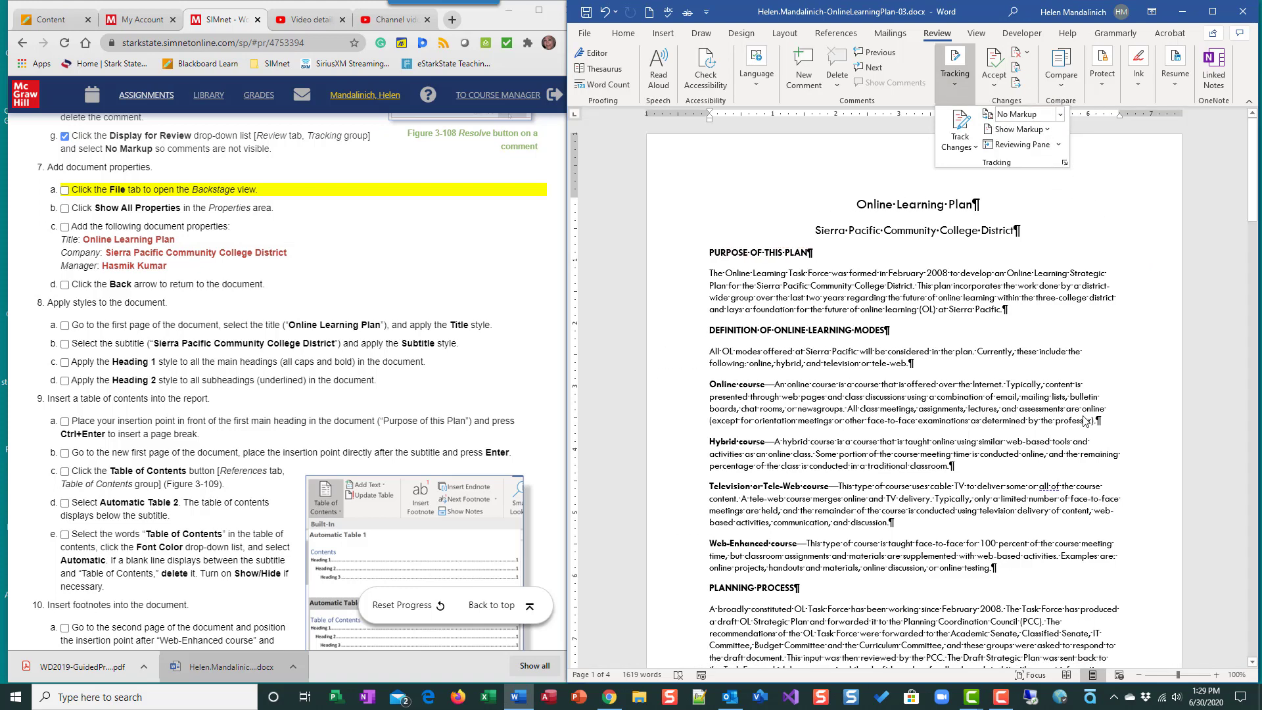
click(1085, 211)
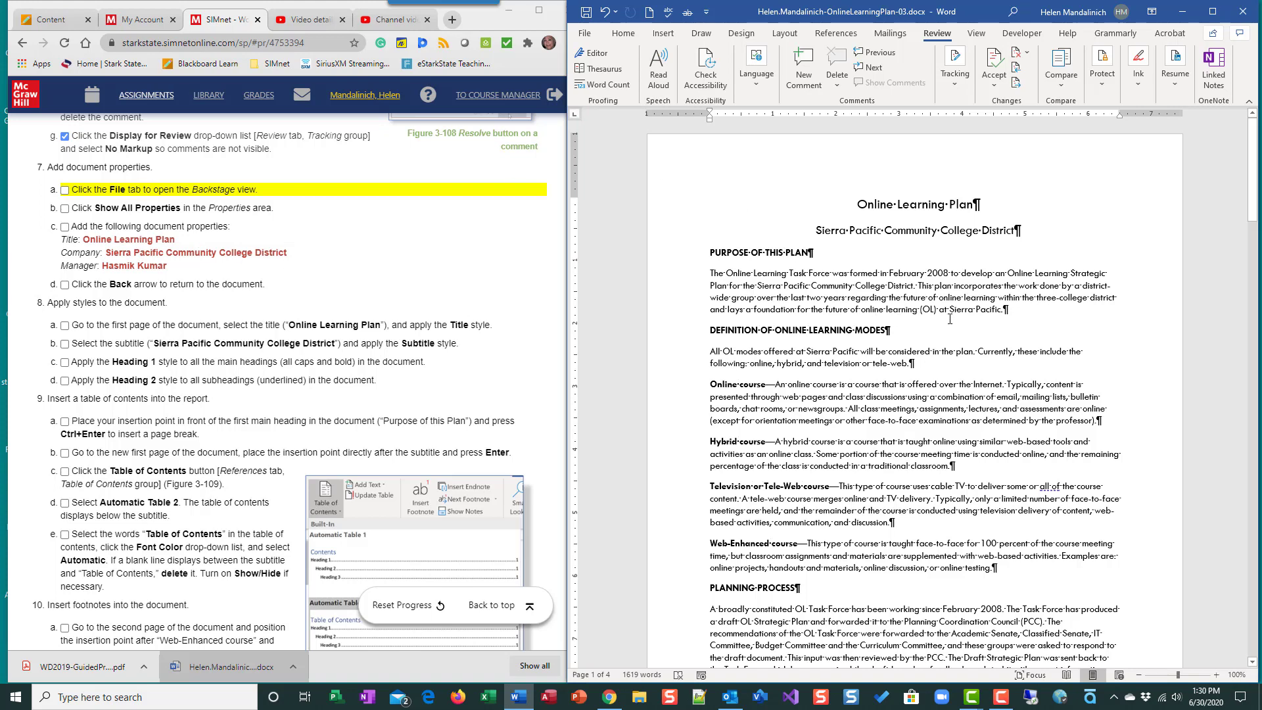
- Show all properties on the document's Info page and check off instructions 7a and 7b
click(587, 36)
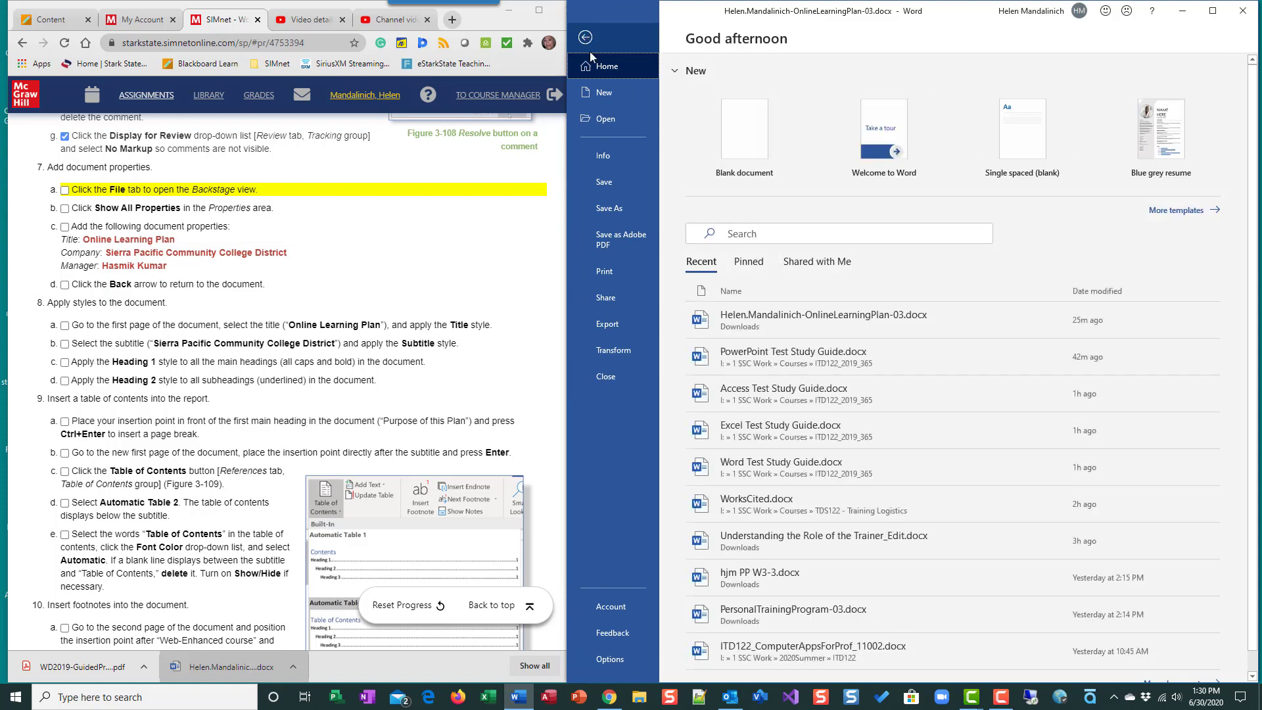
click(602, 155)
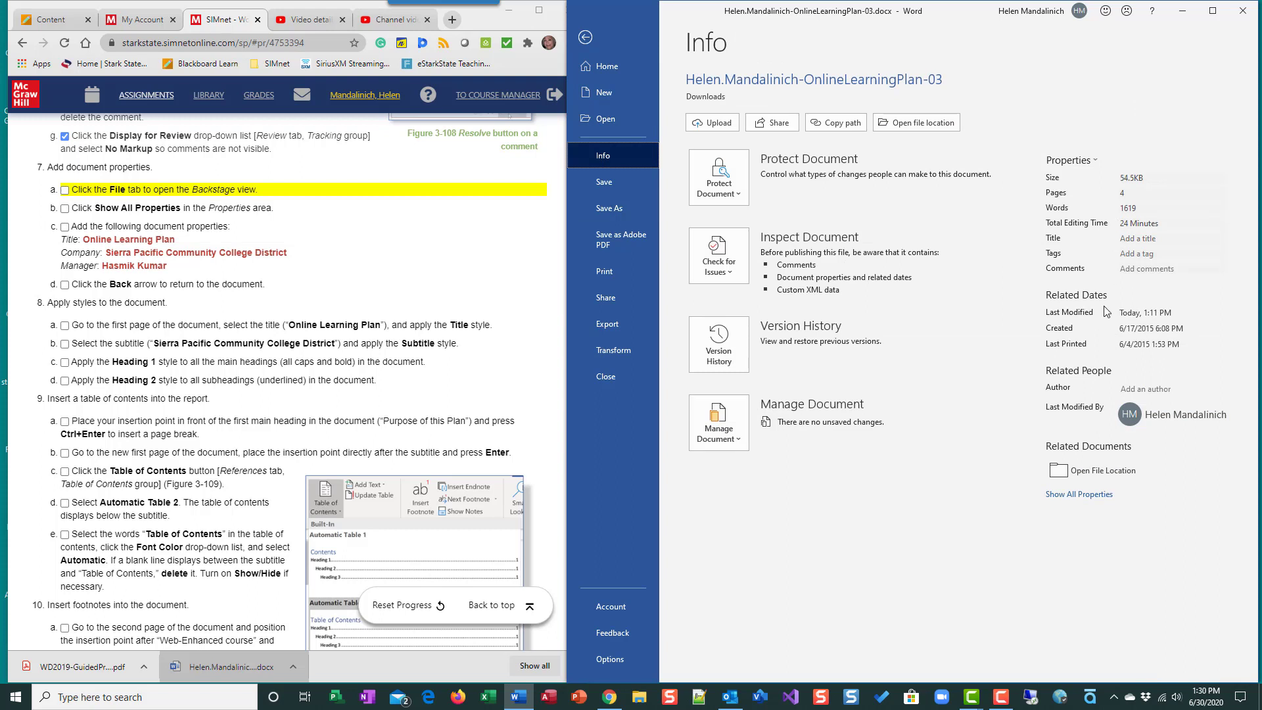
click(1078, 493)
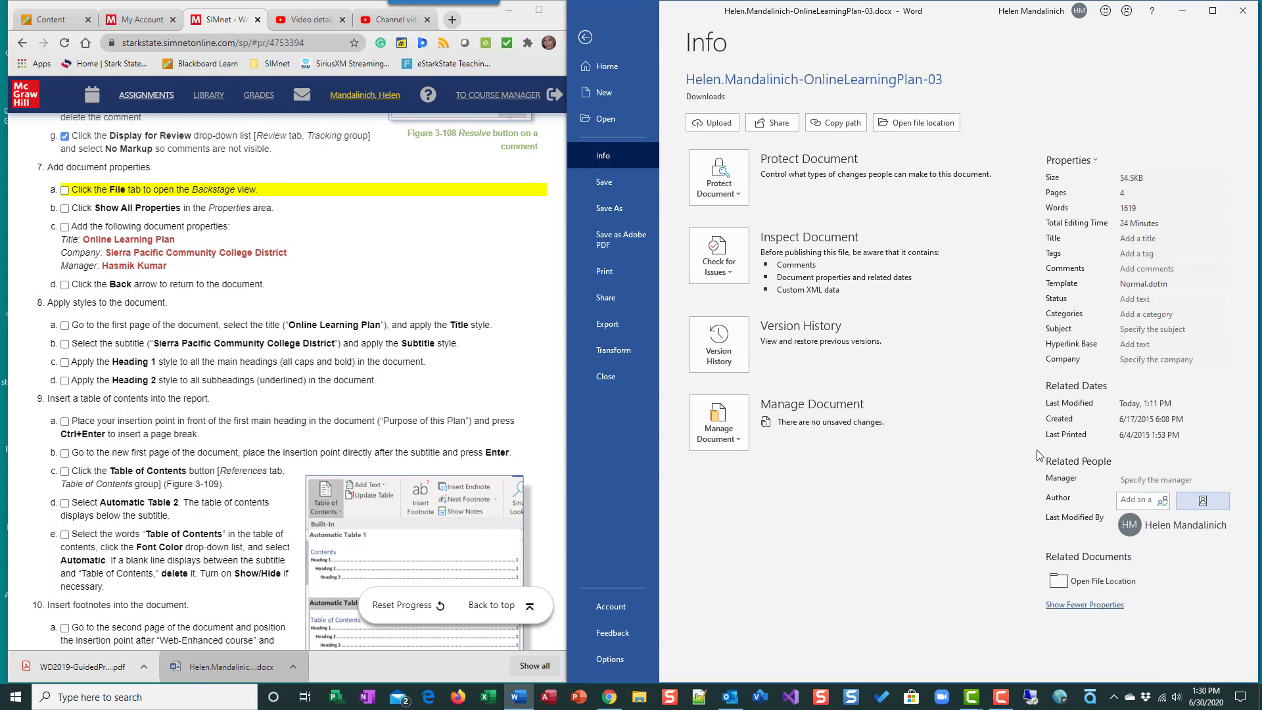
click(64, 190)
click(64, 208)
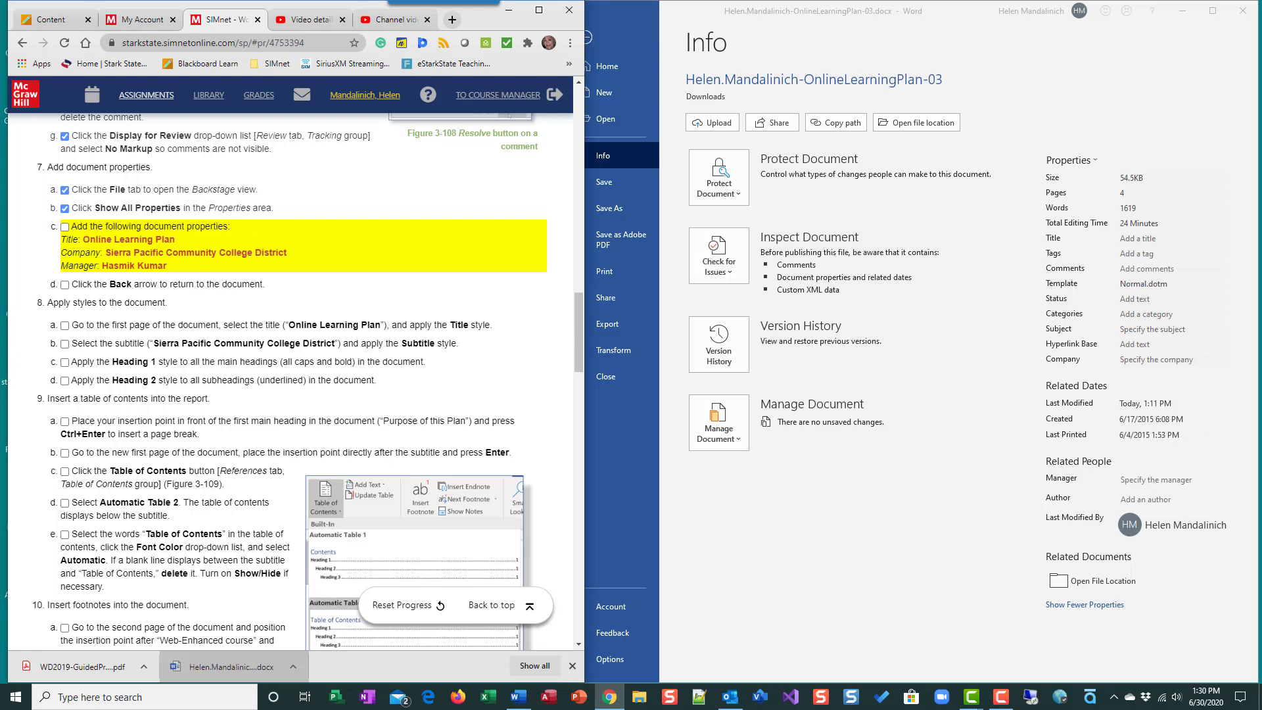
- Set the document's Title property to "Online Learning Plan" and Company to "Sierra Pacific Community College District"
click(1129, 238)
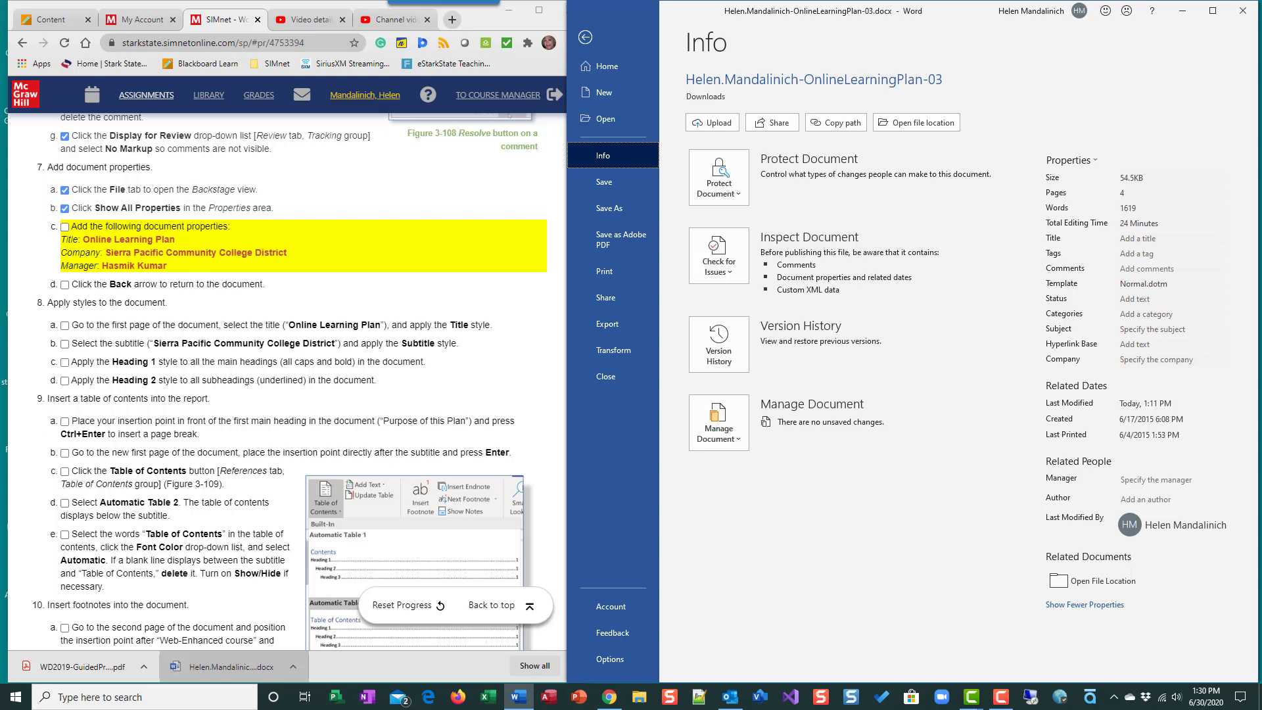
click(1175, 240)
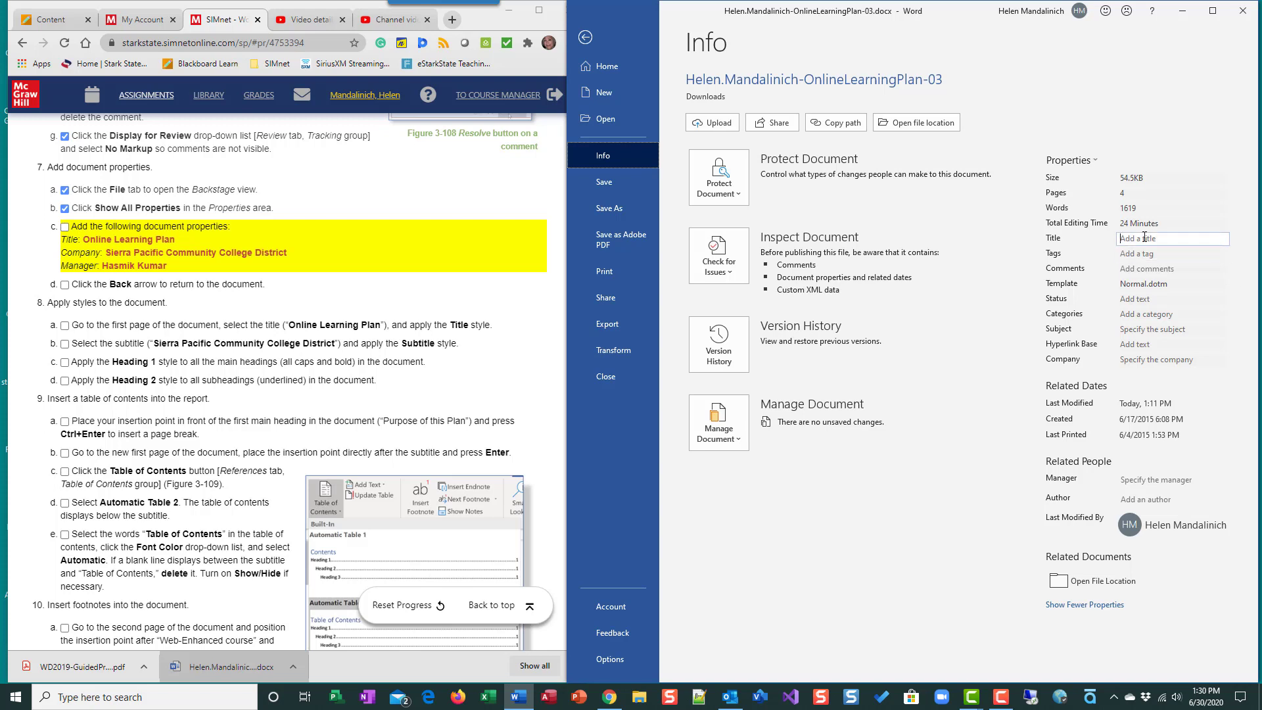
text(Online Learning Plan)
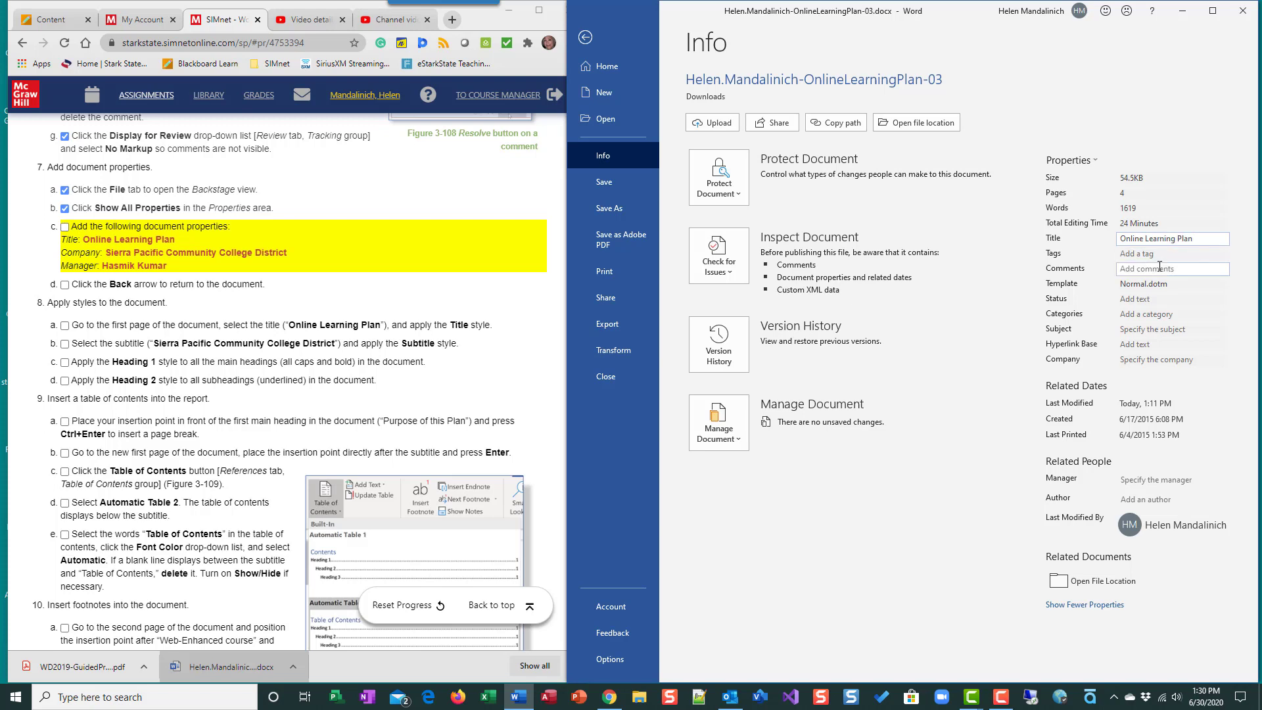
click(1130, 362)
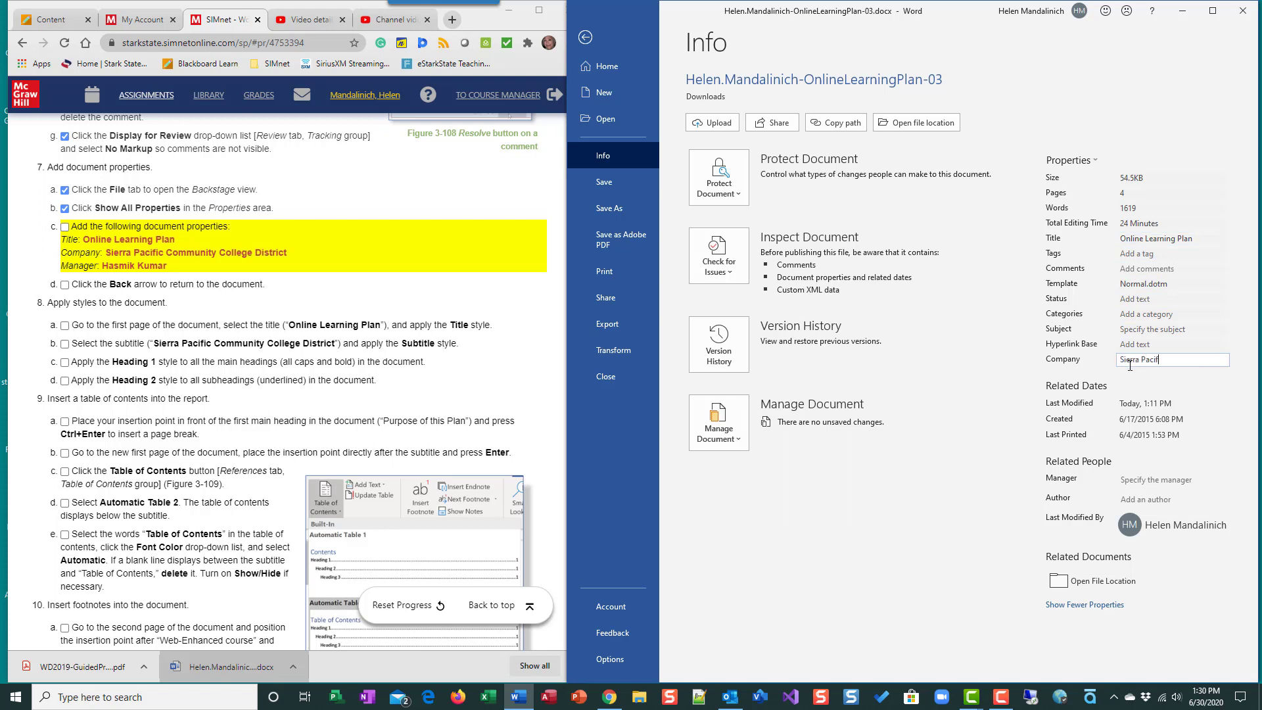
text(Sierra Pacific Commu)
text(nity College Distr)
text(ict)
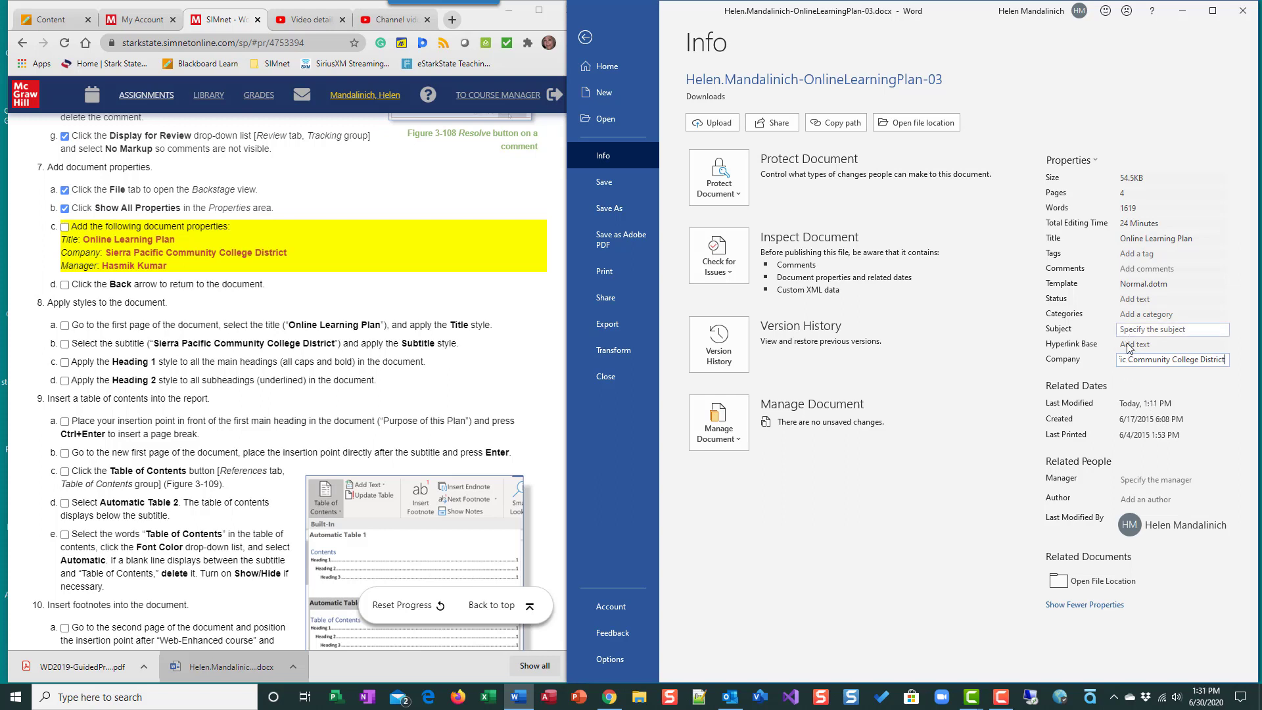
- Enter the manager's full name in the document's Manager property
click(1123, 479)
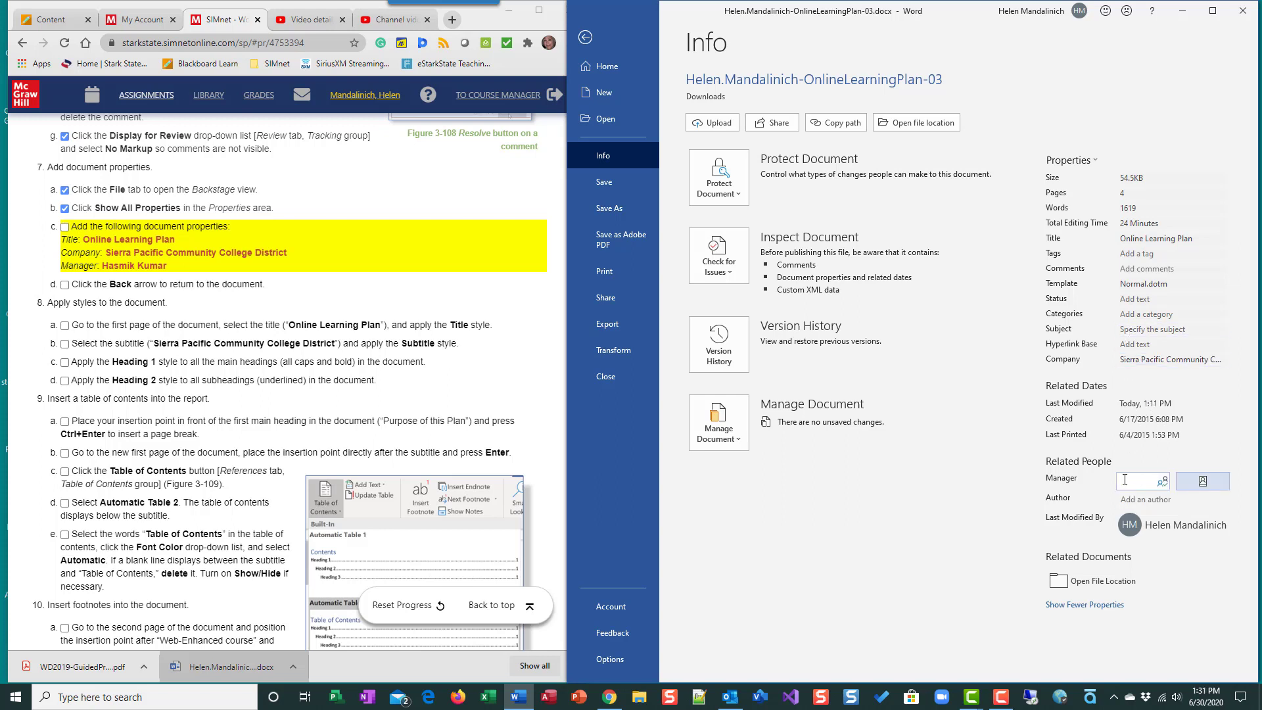
text(Hasmik)
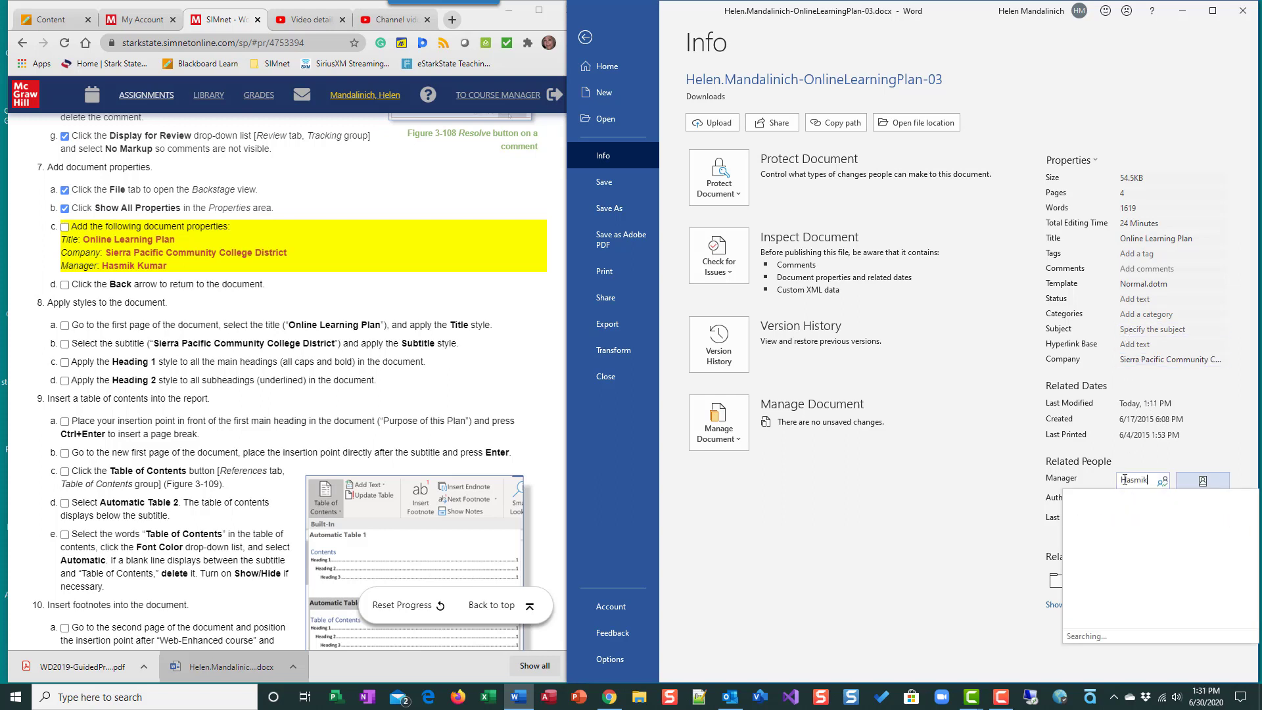
text( Kumar)
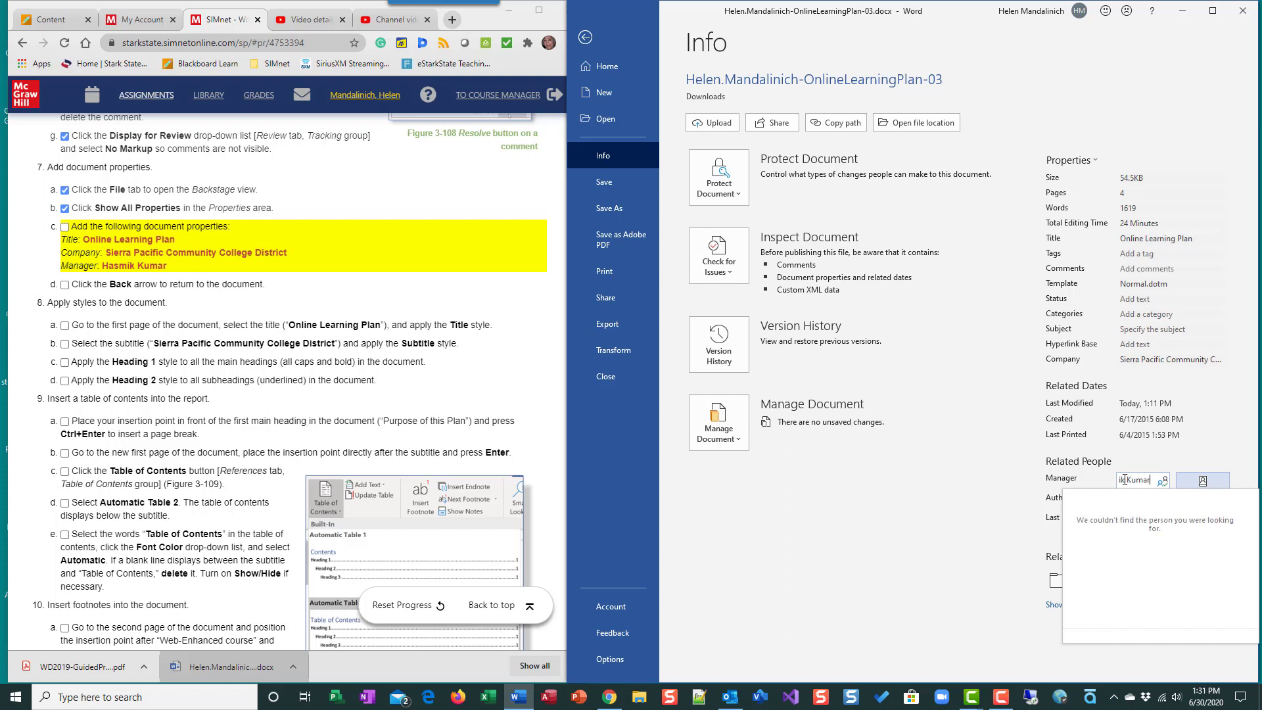
key(Return)
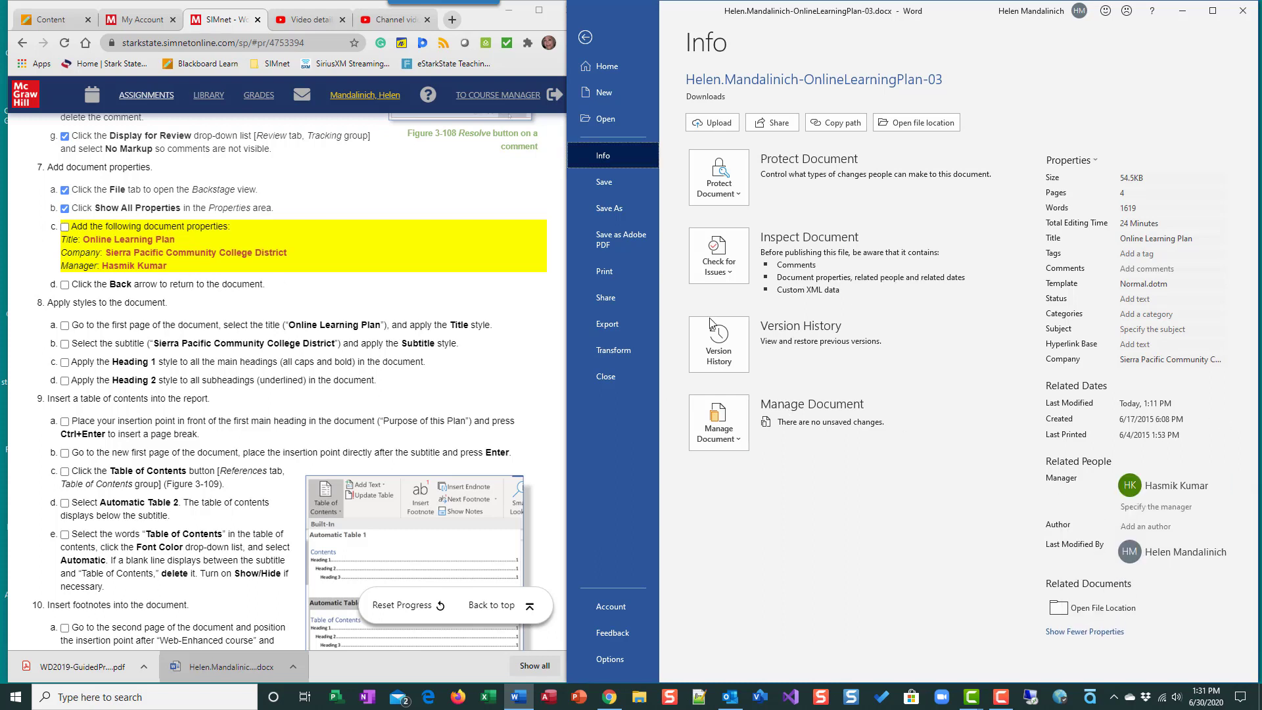
- Return from the Info page to the document and check off instructions 7c and 7d
click(66, 235)
click(65, 228)
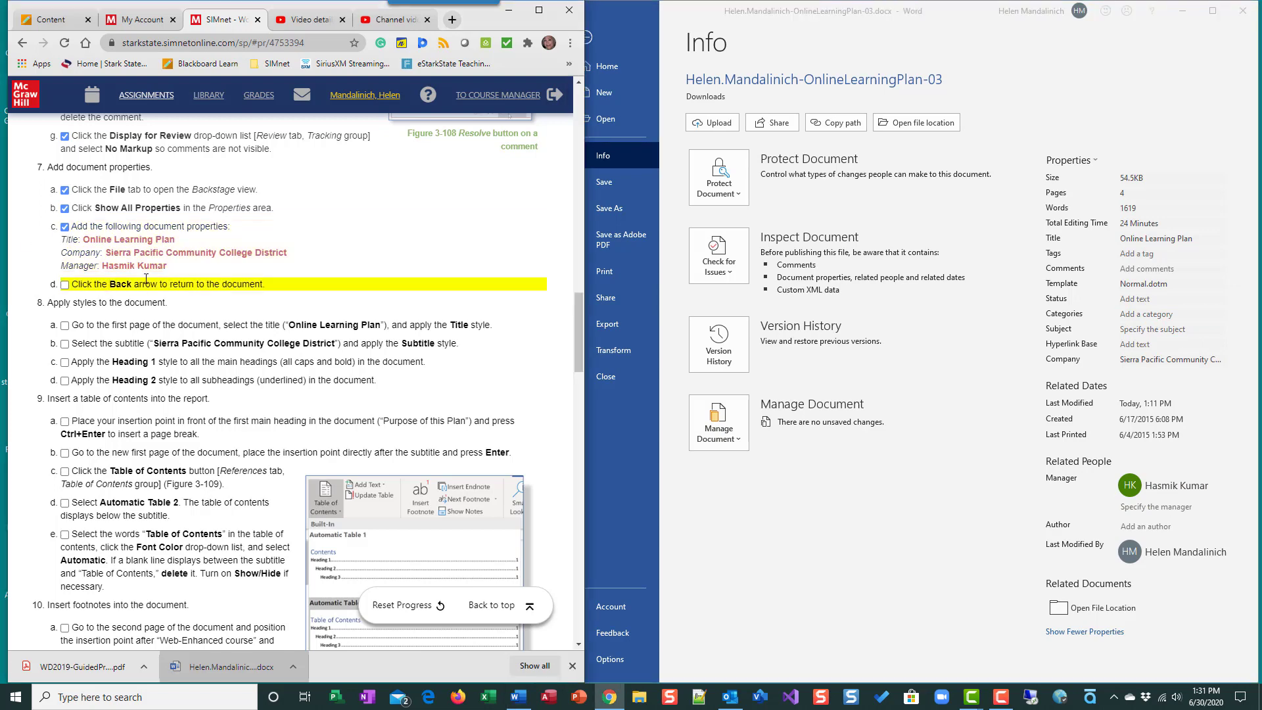
click(590, 39)
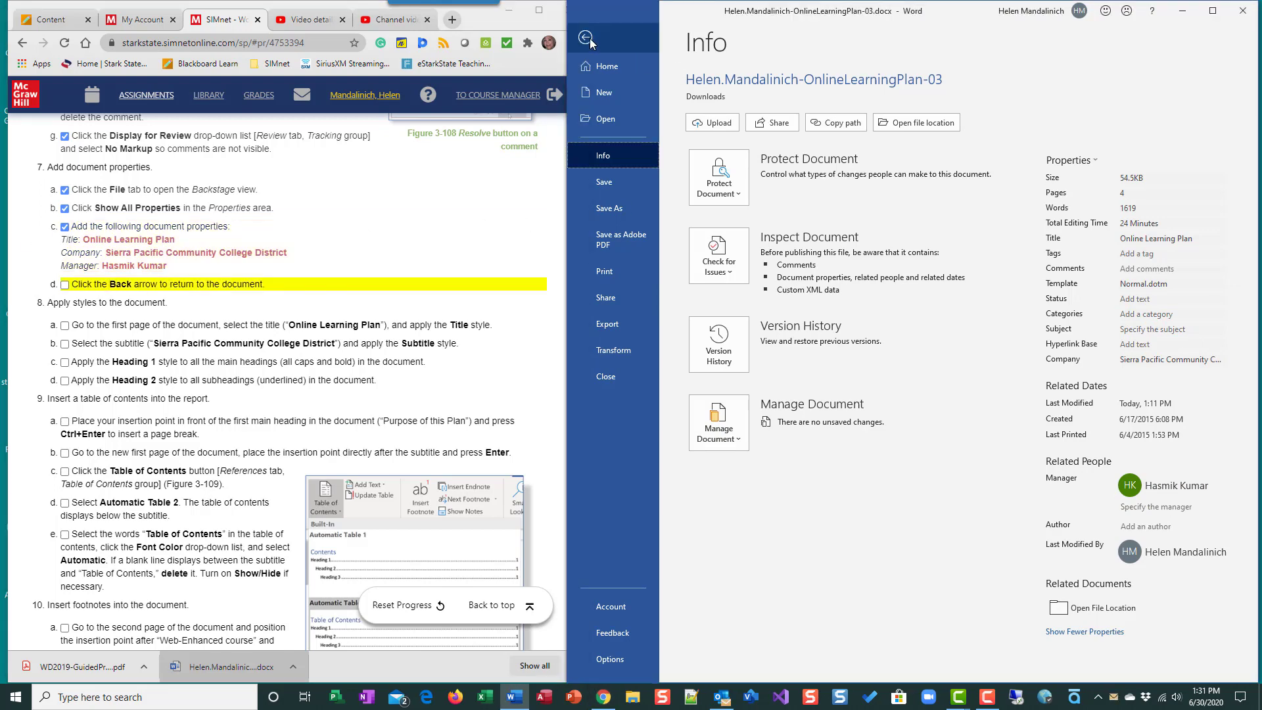
click(65, 284)
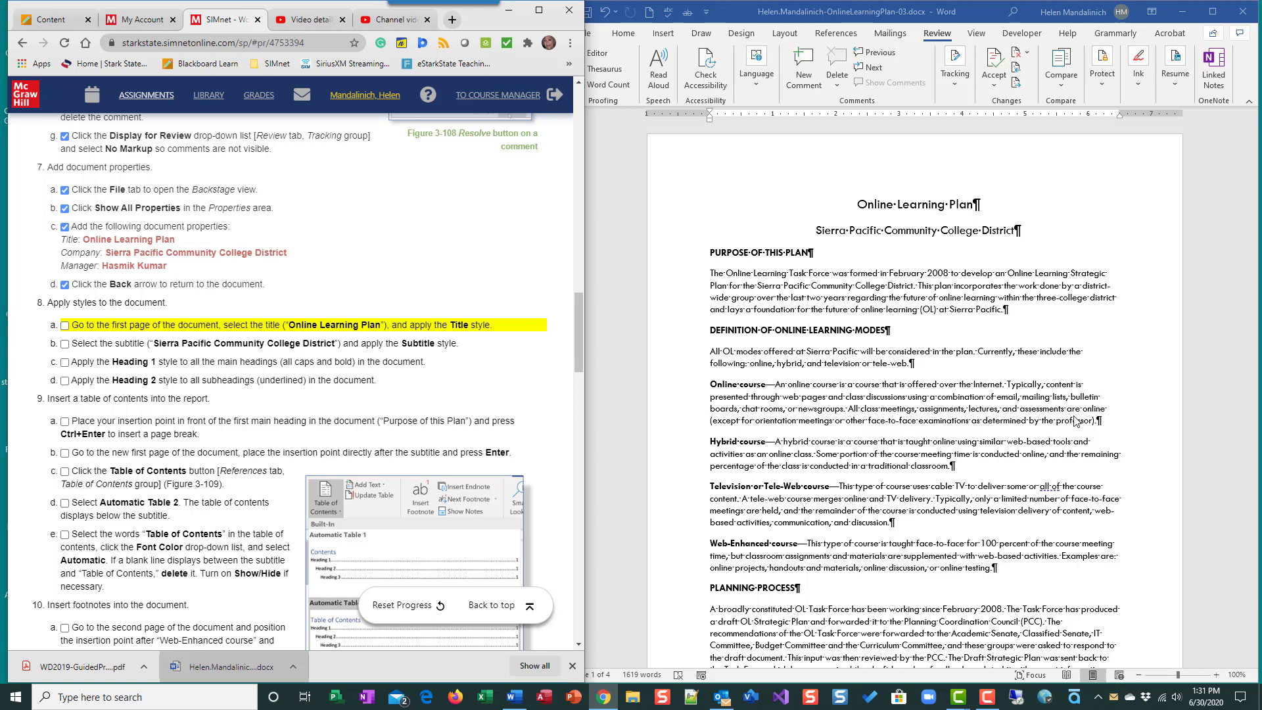
- Apply the Title style to the "Online Learning Plan" line on the first page and check off instruction 8a
scroll(876, 577, down, 1)
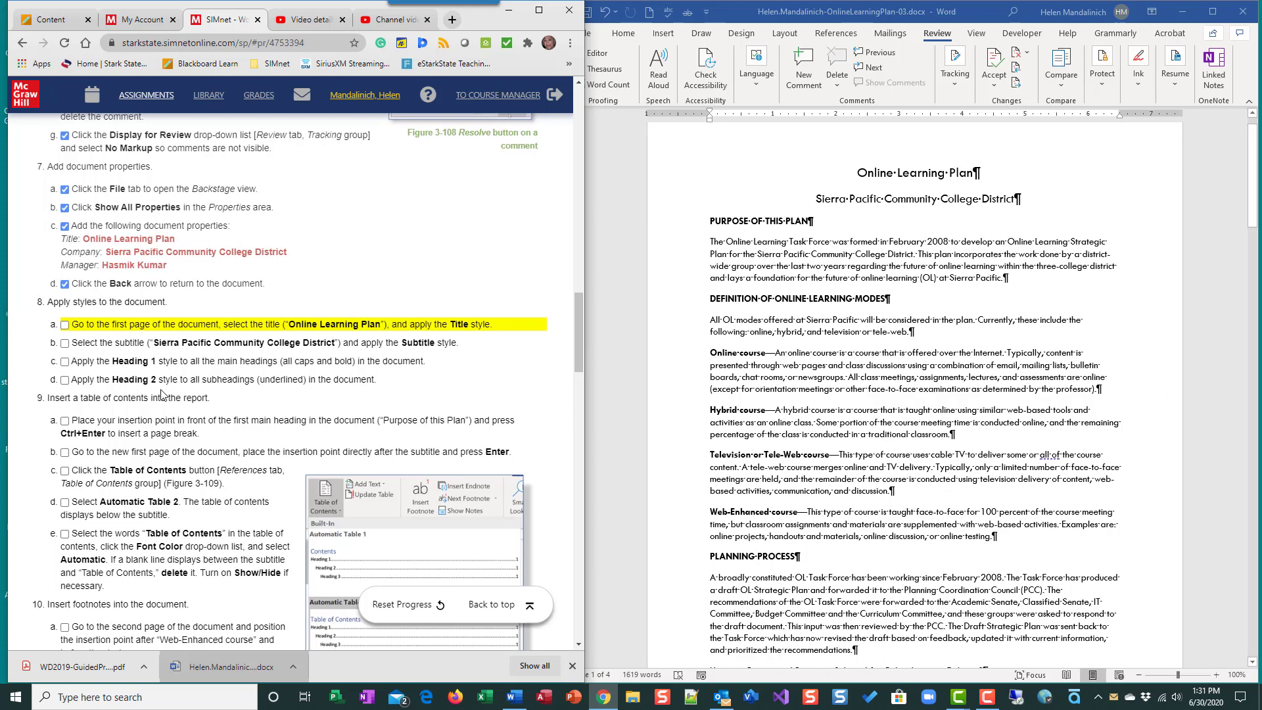
scroll(163, 393, down, 1)
click(866, 426)
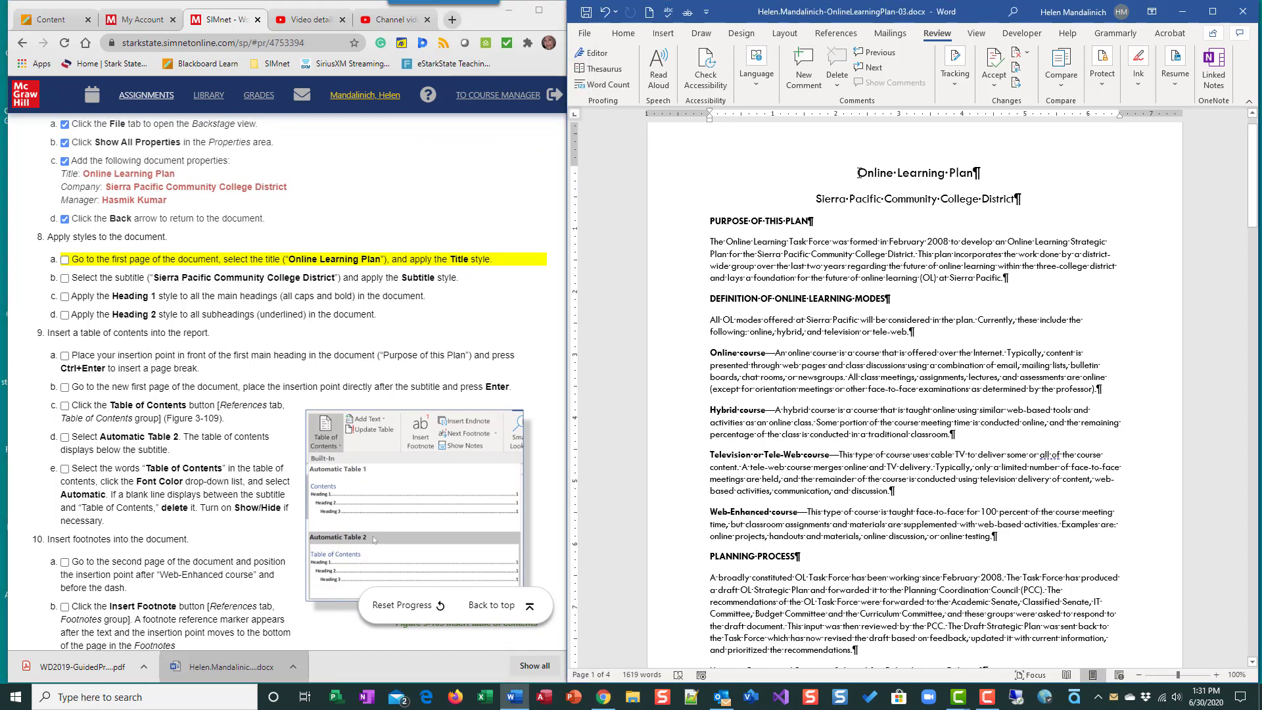
click(681, 172)
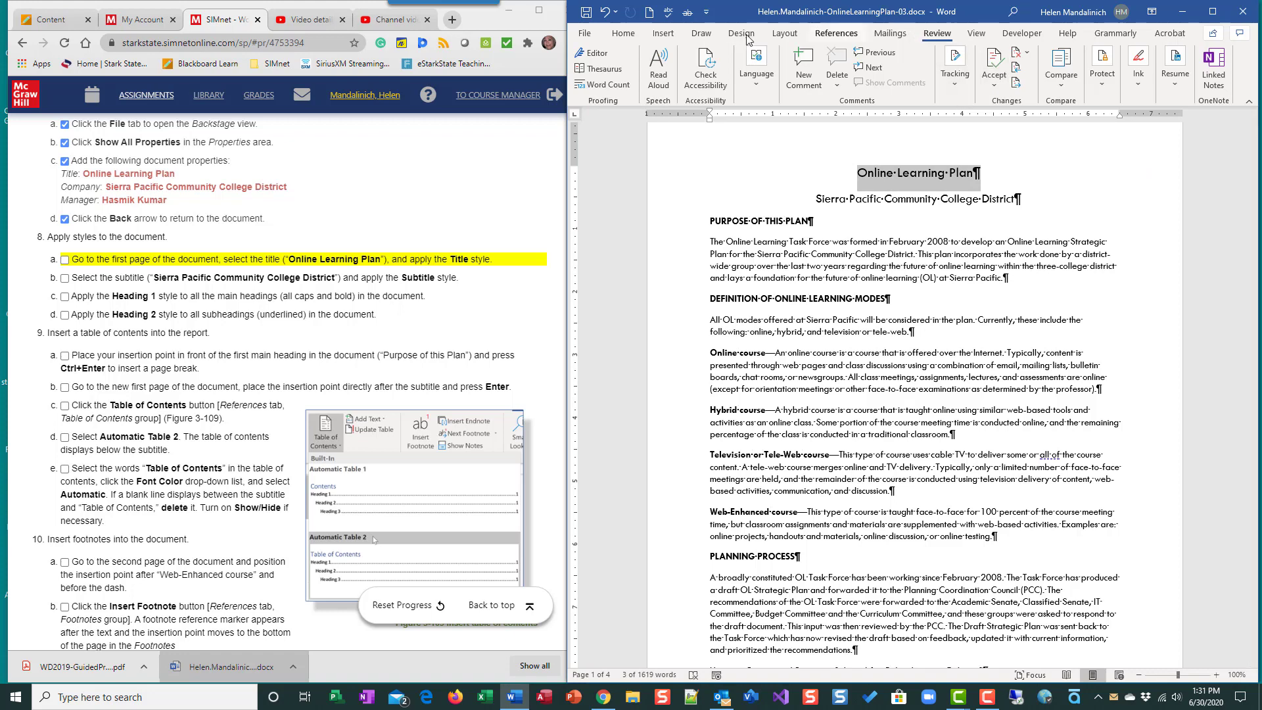
click(627, 34)
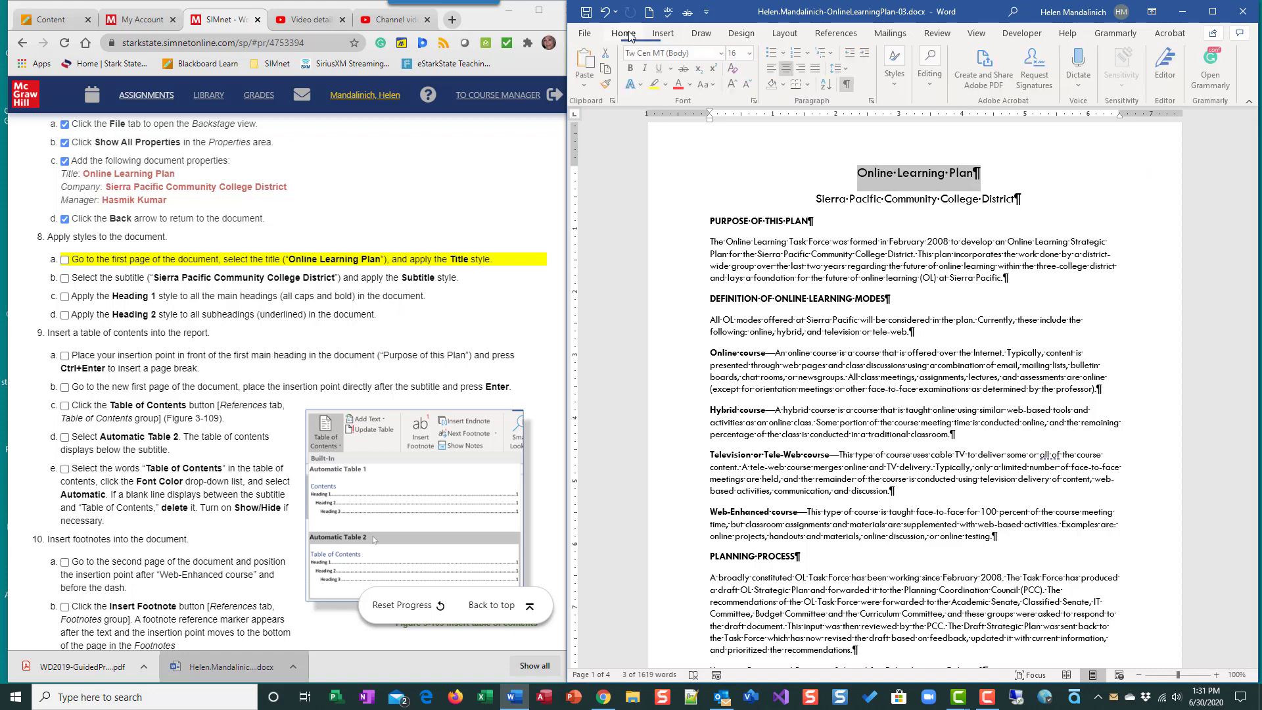
click(906, 84)
click(1031, 140)
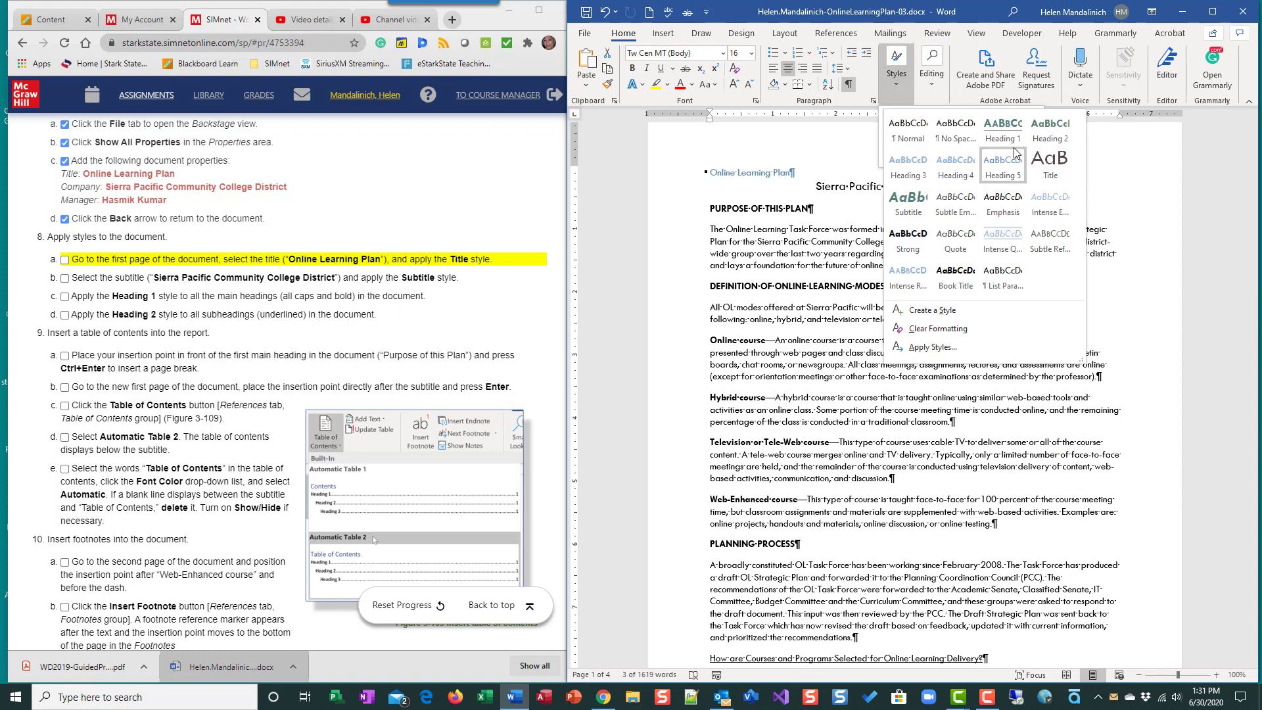
click(1052, 166)
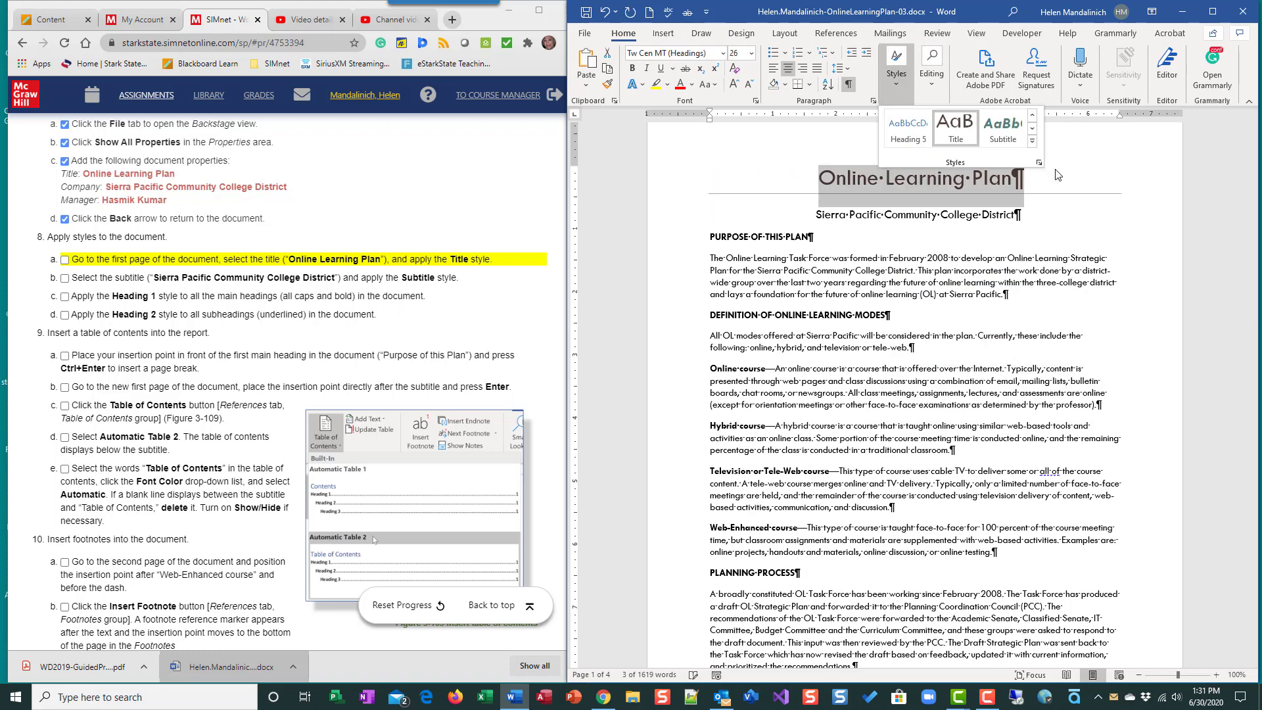
click(64, 259)
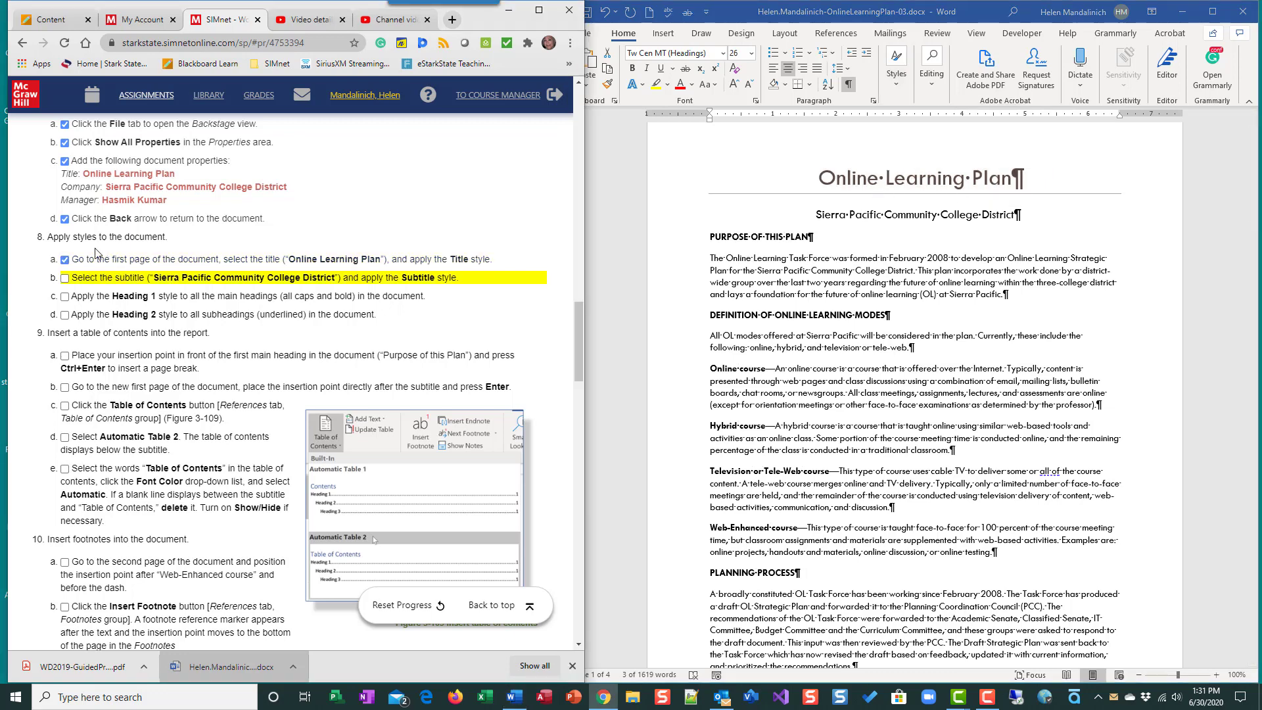
- Check off instruction 8b and apply the Subtitle style to the "Sierra Pacific Community College District" line
click(65, 279)
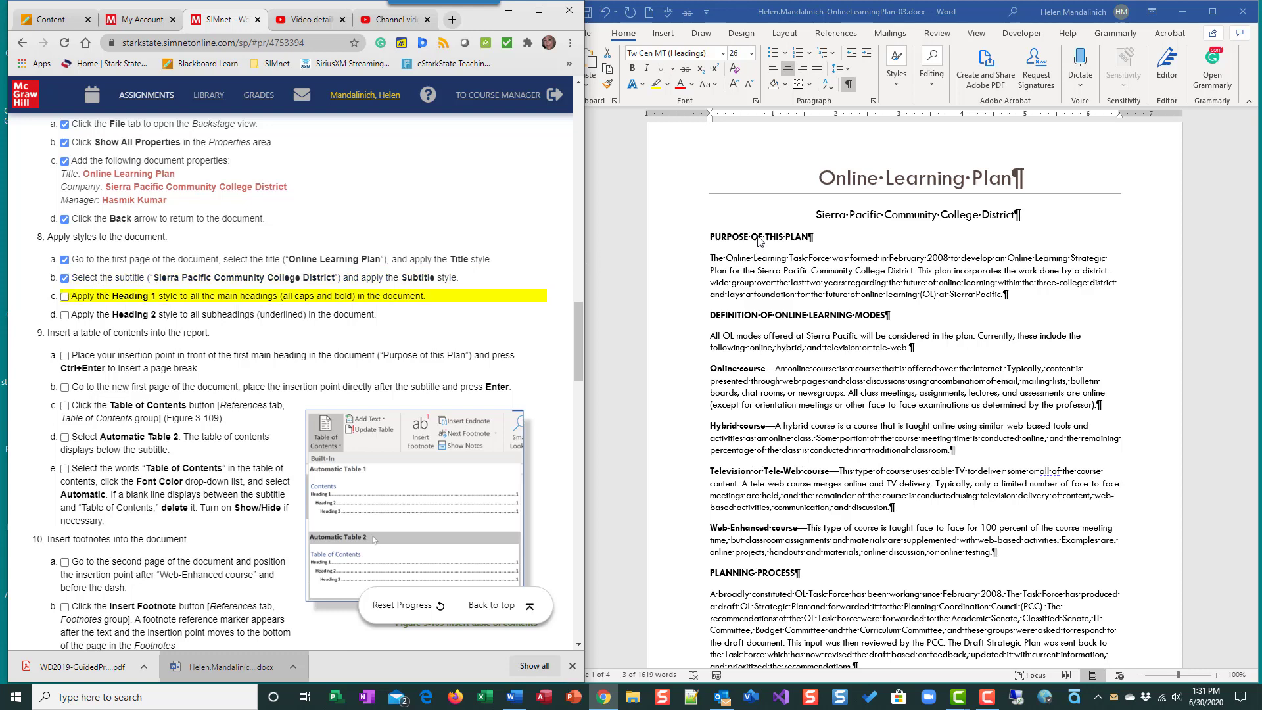
click(669, 226)
click(669, 227)
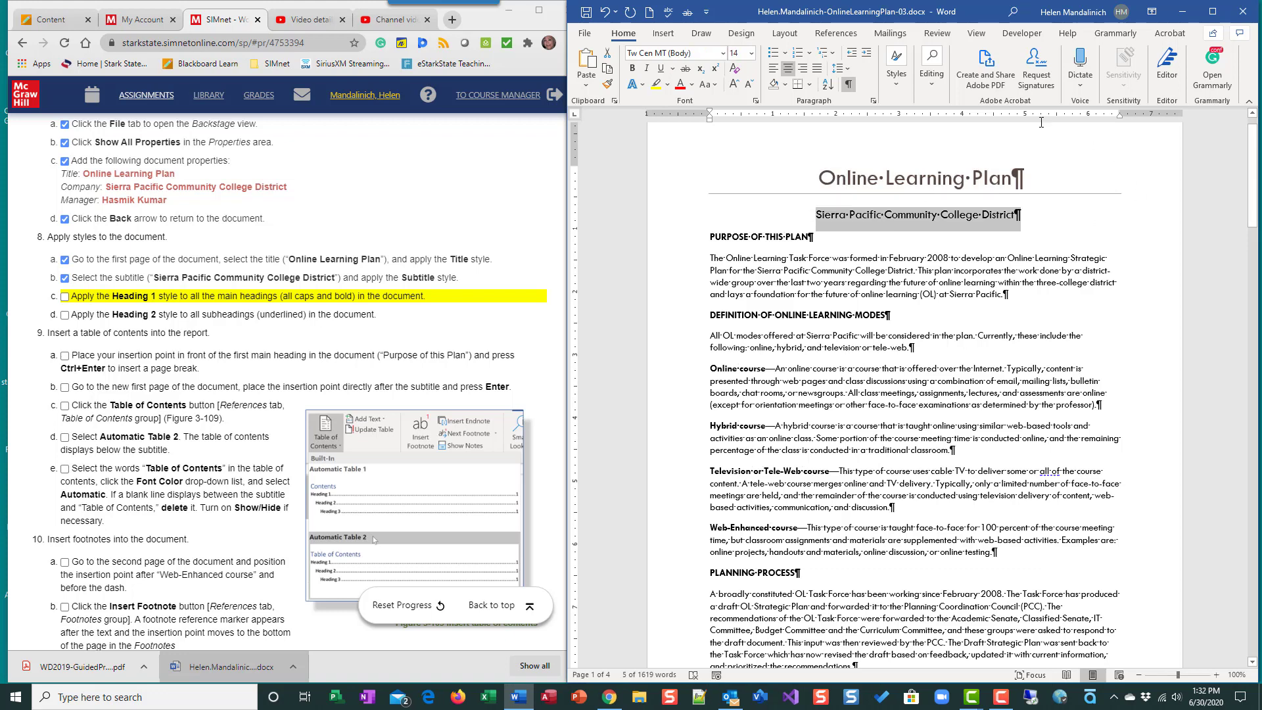
click(894, 82)
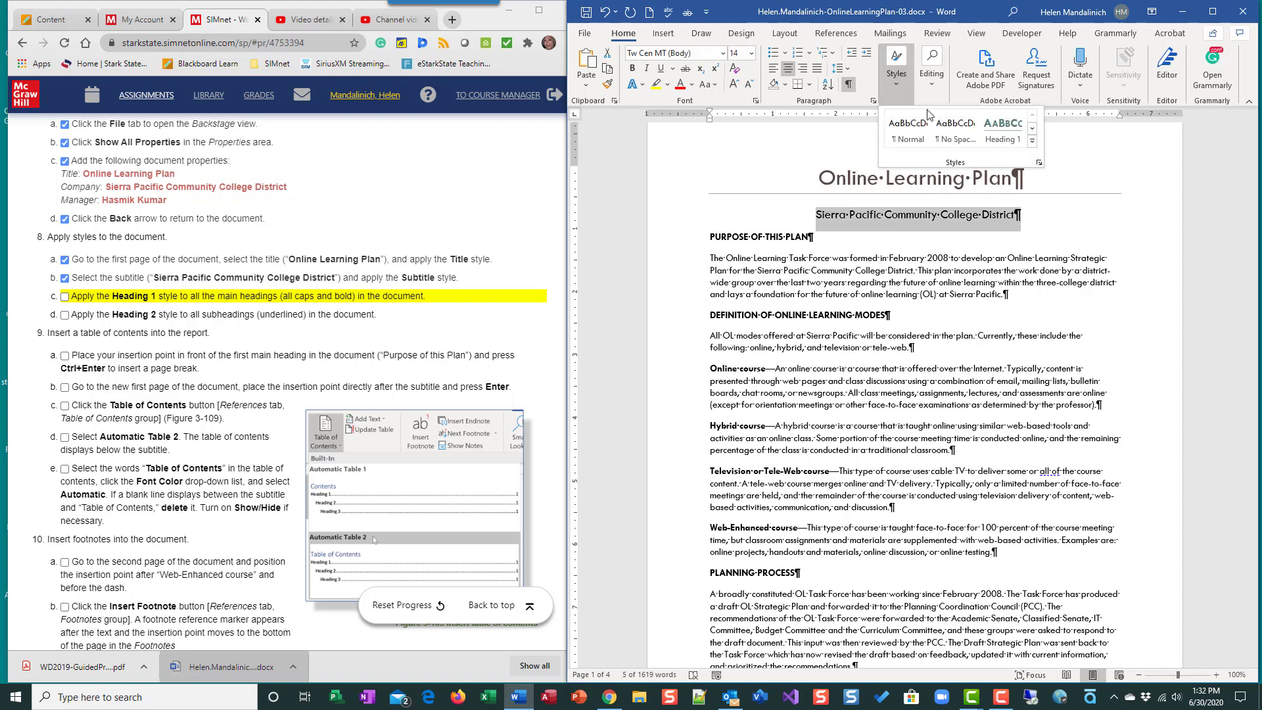
click(1031, 141)
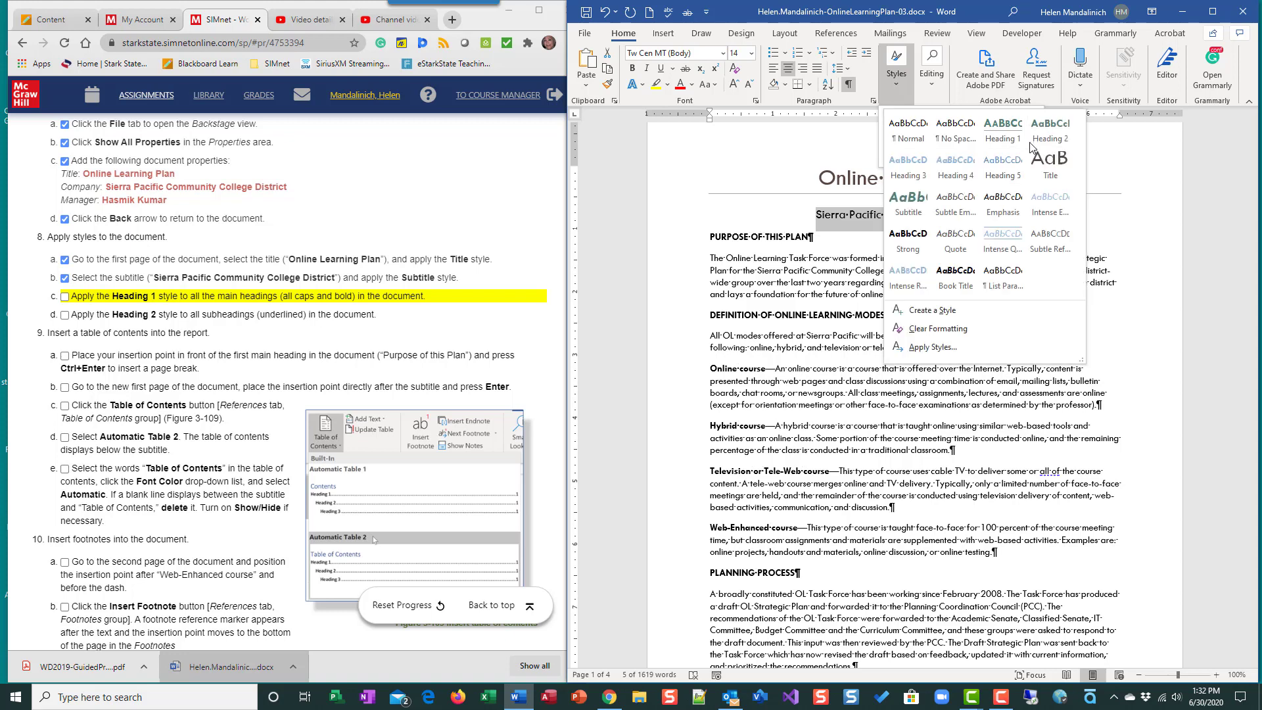
click(908, 201)
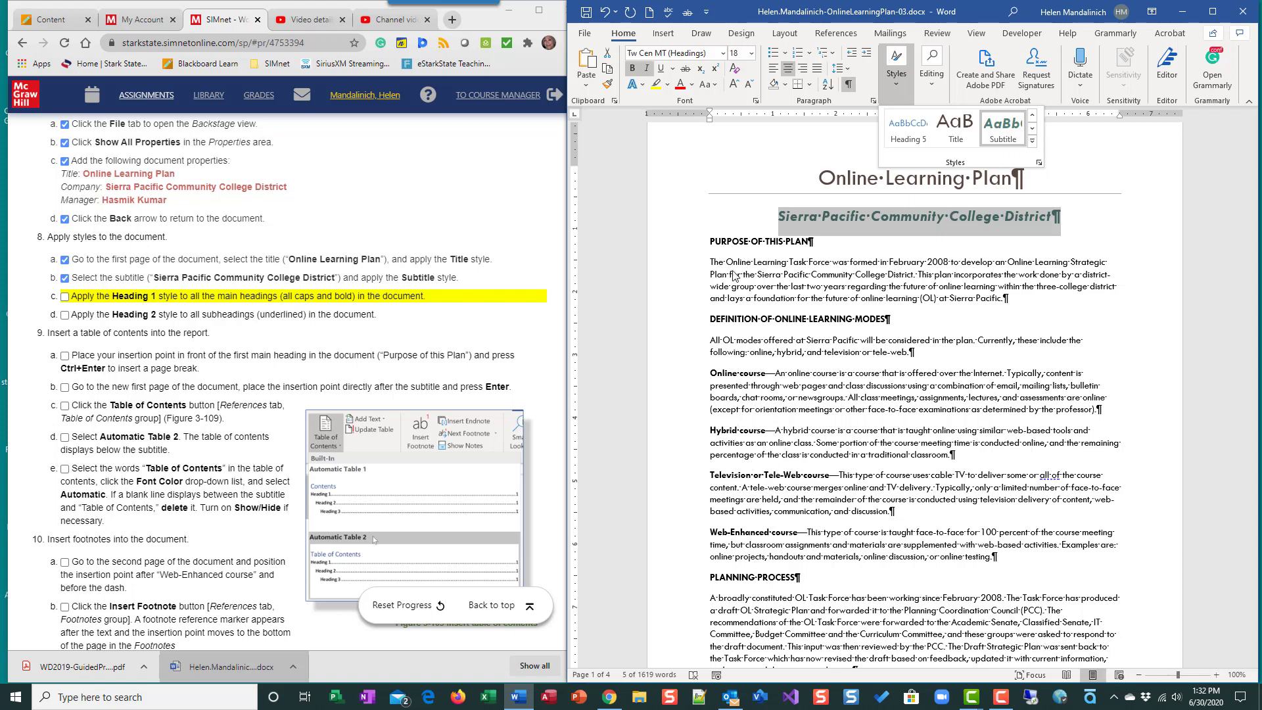
- Check off instruction 8c and apply the Heading 1 style to the four all-caps bold main headings throughout the document
click(73, 296)
click(656, 250)
mouse_move(655, 251)
mouse_down()
mouse_move(657, 217)
mouse_move(655, 244)
mouse_up()
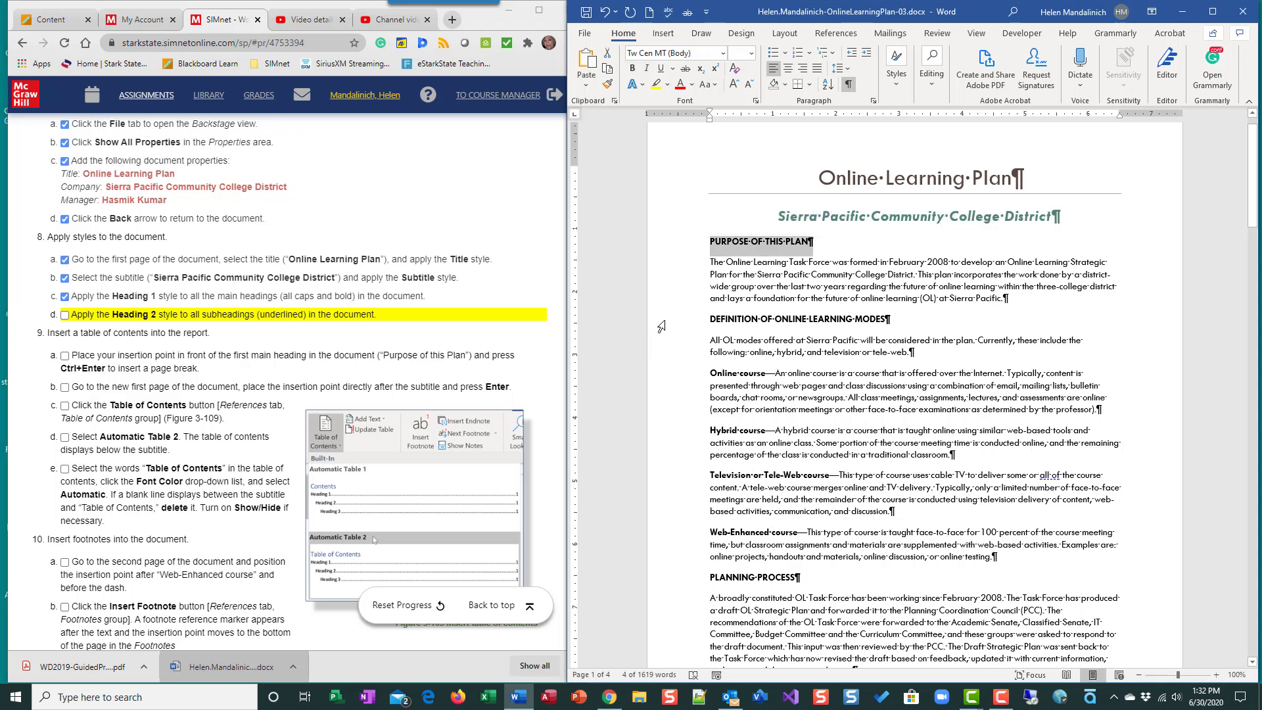
ctrl+click(656, 322)
scroll(700, 489, down, 5)
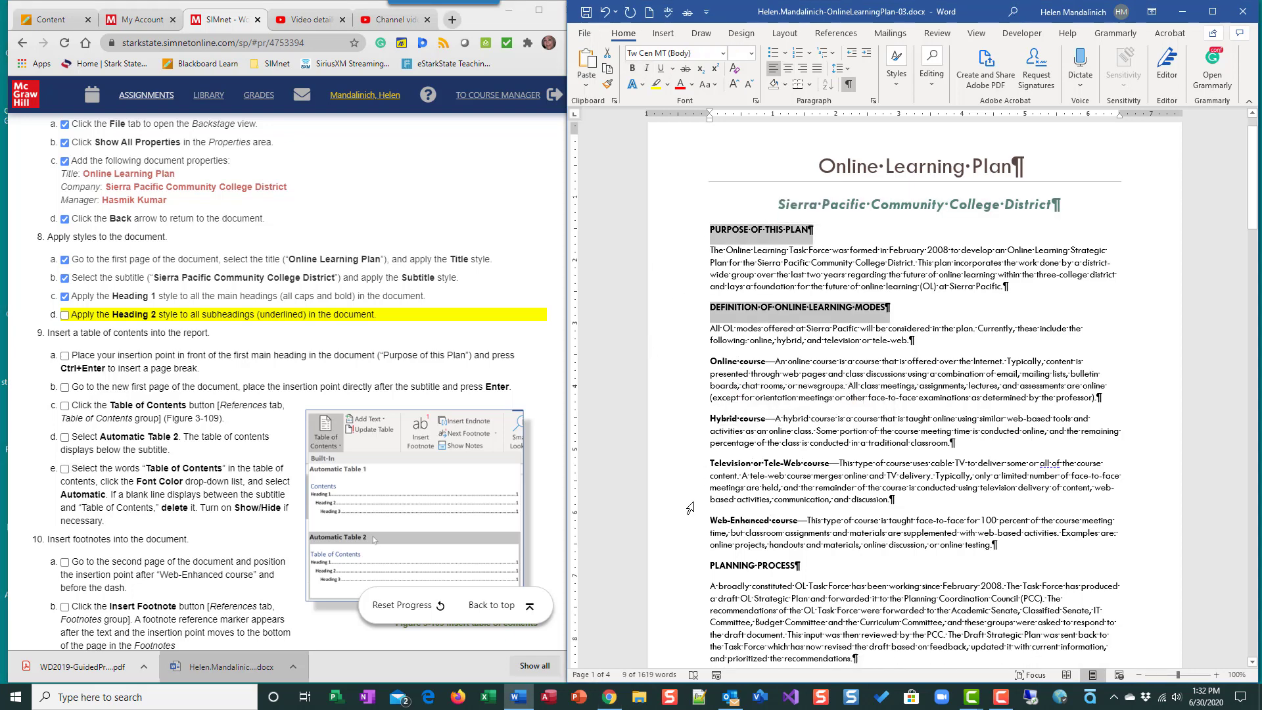
scroll(690, 507, down, 1)
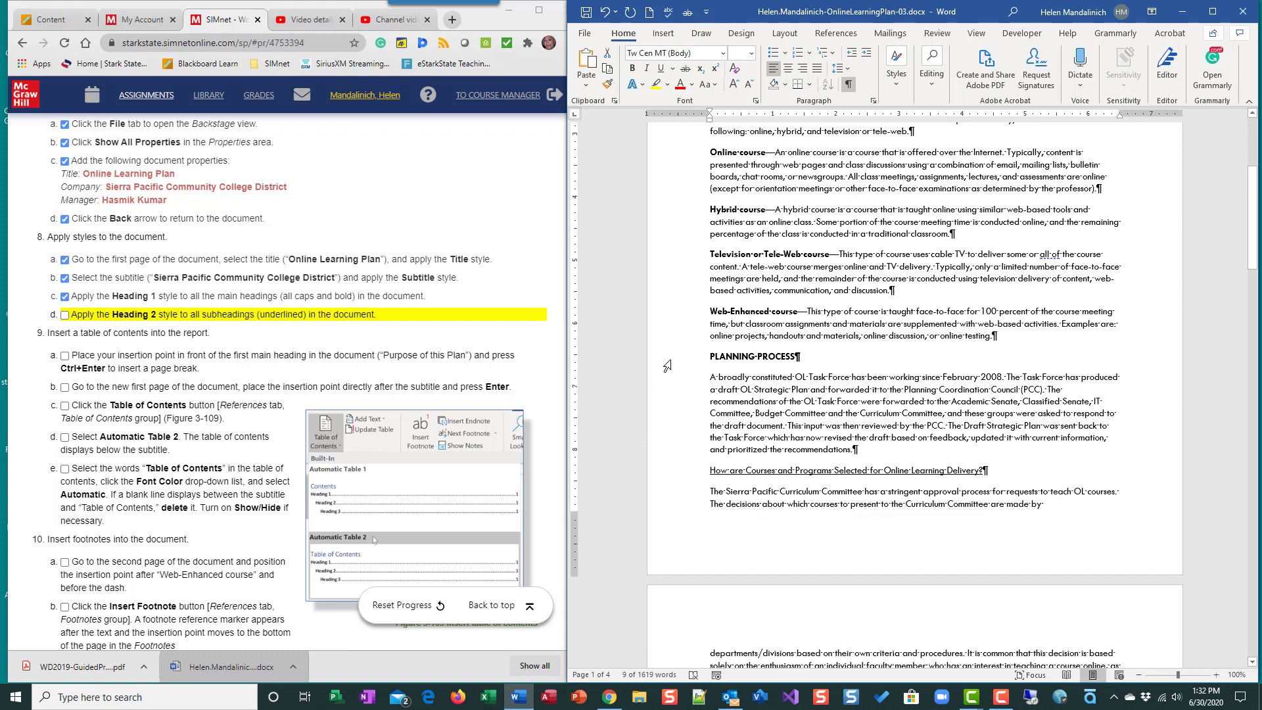
ctrl+click(667, 362)
scroll(768, 467, down, 12)
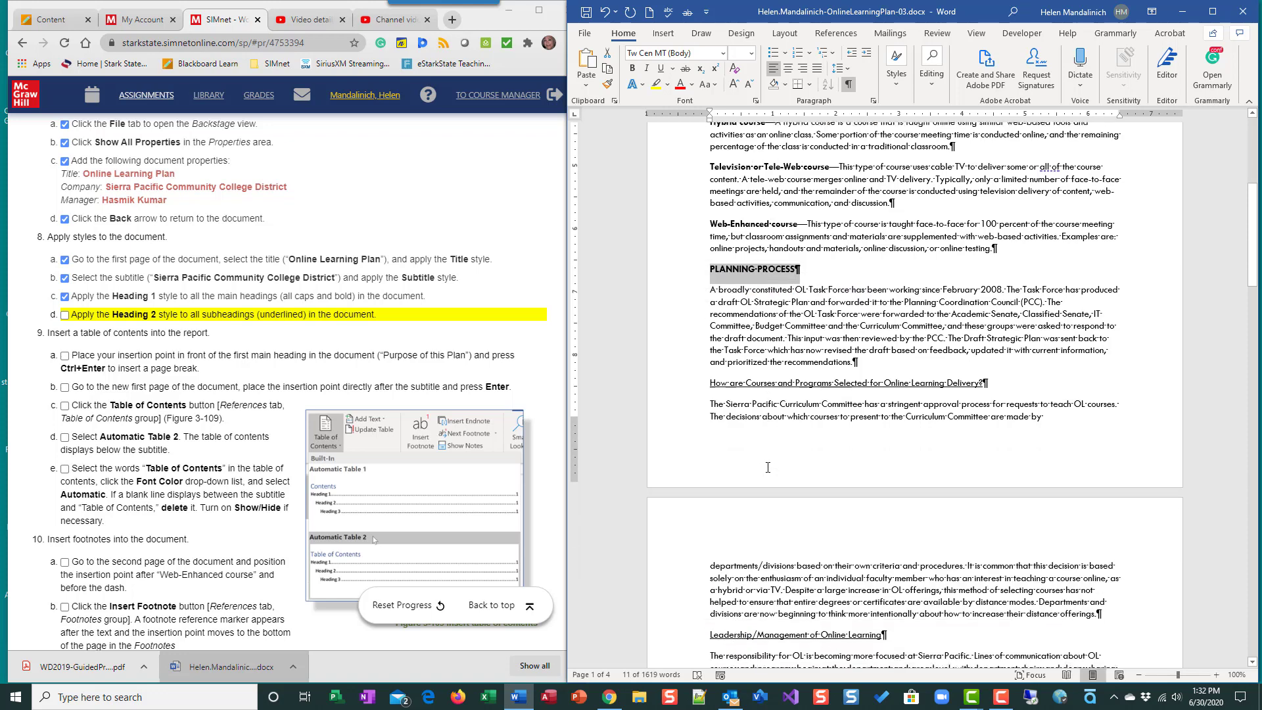
scroll(767, 464, down, 2)
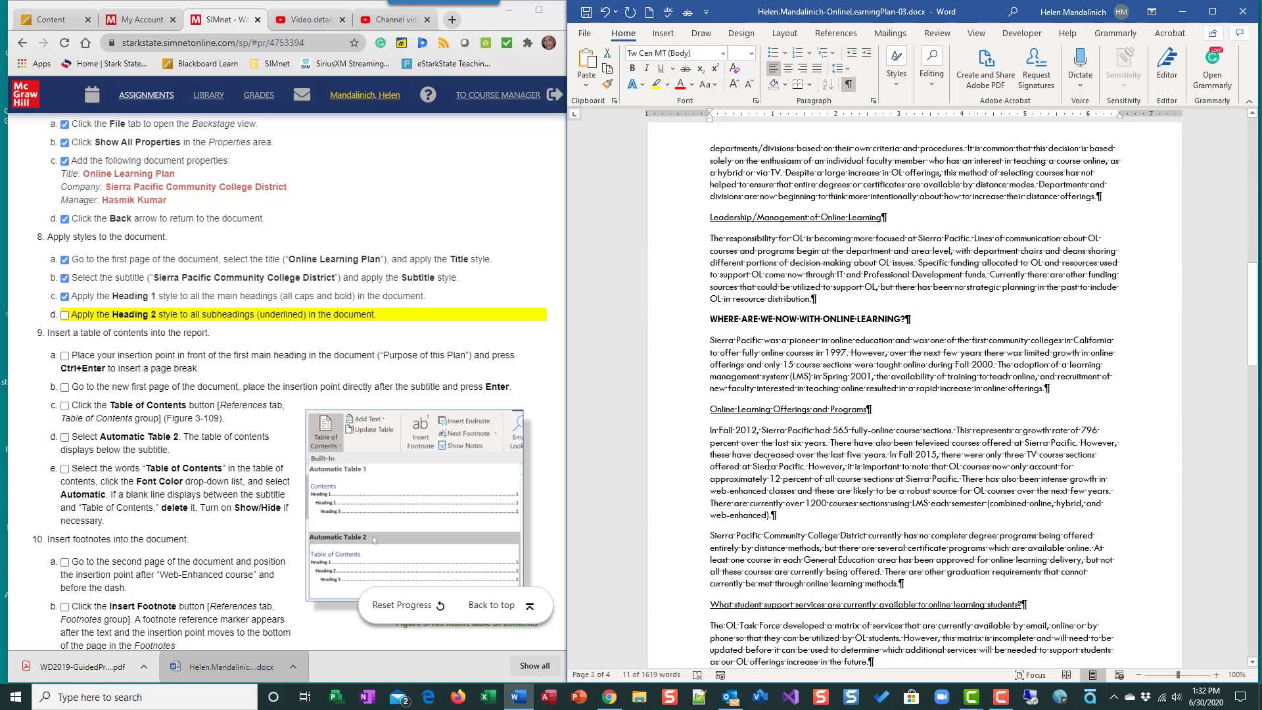
ctrl+click(671, 325)
scroll(819, 501, down, 15)
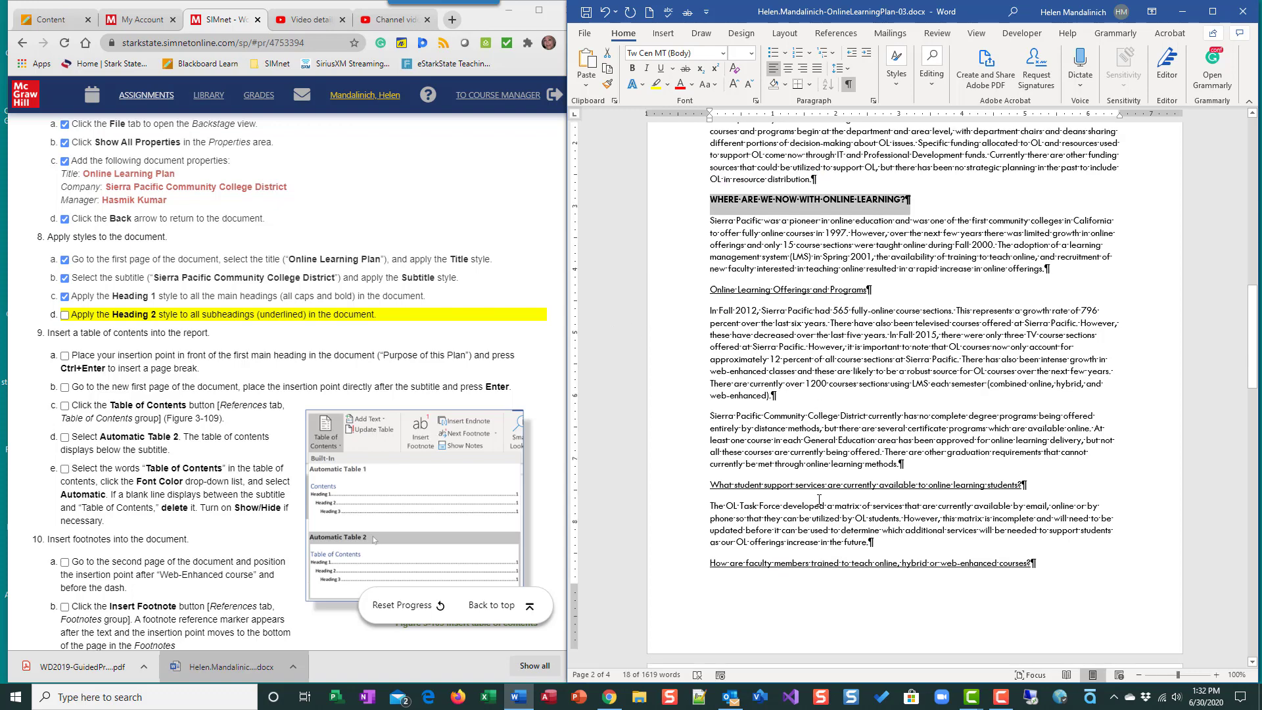
scroll(819, 496, down, 12)
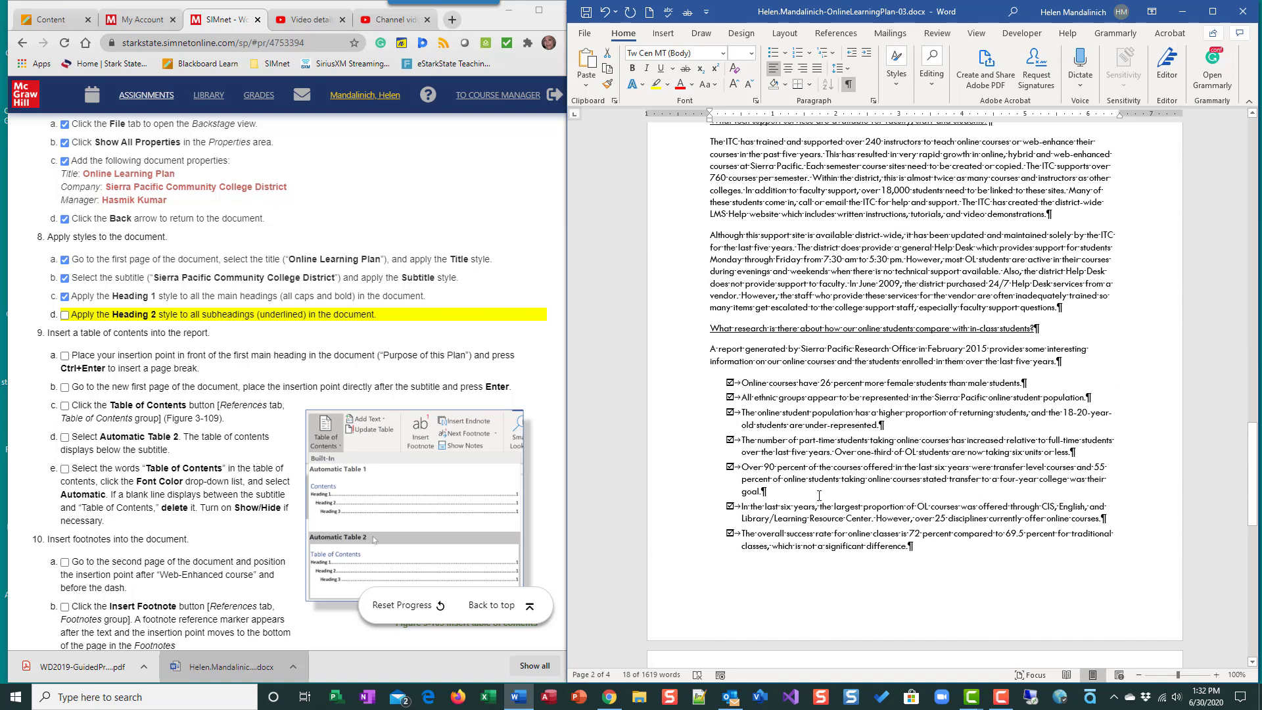
scroll(819, 492, up, 15)
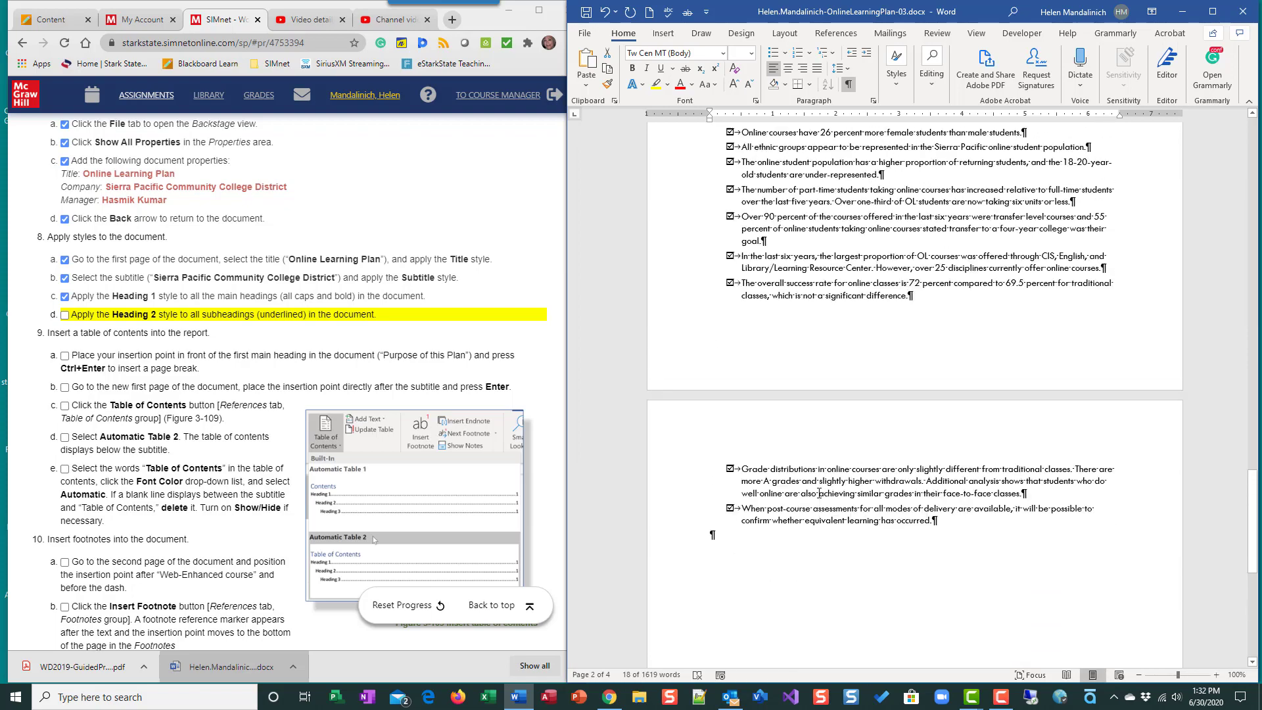
scroll(817, 490, up, 15)
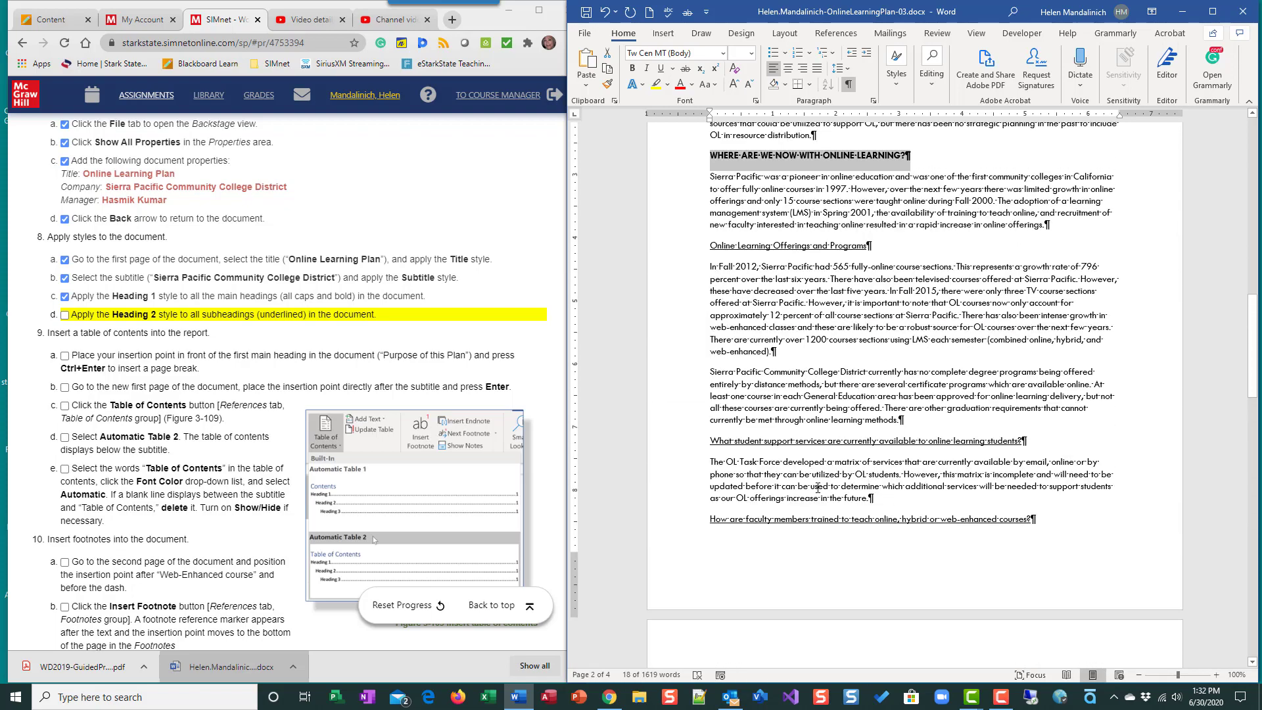
scroll(819, 487, up, 8)
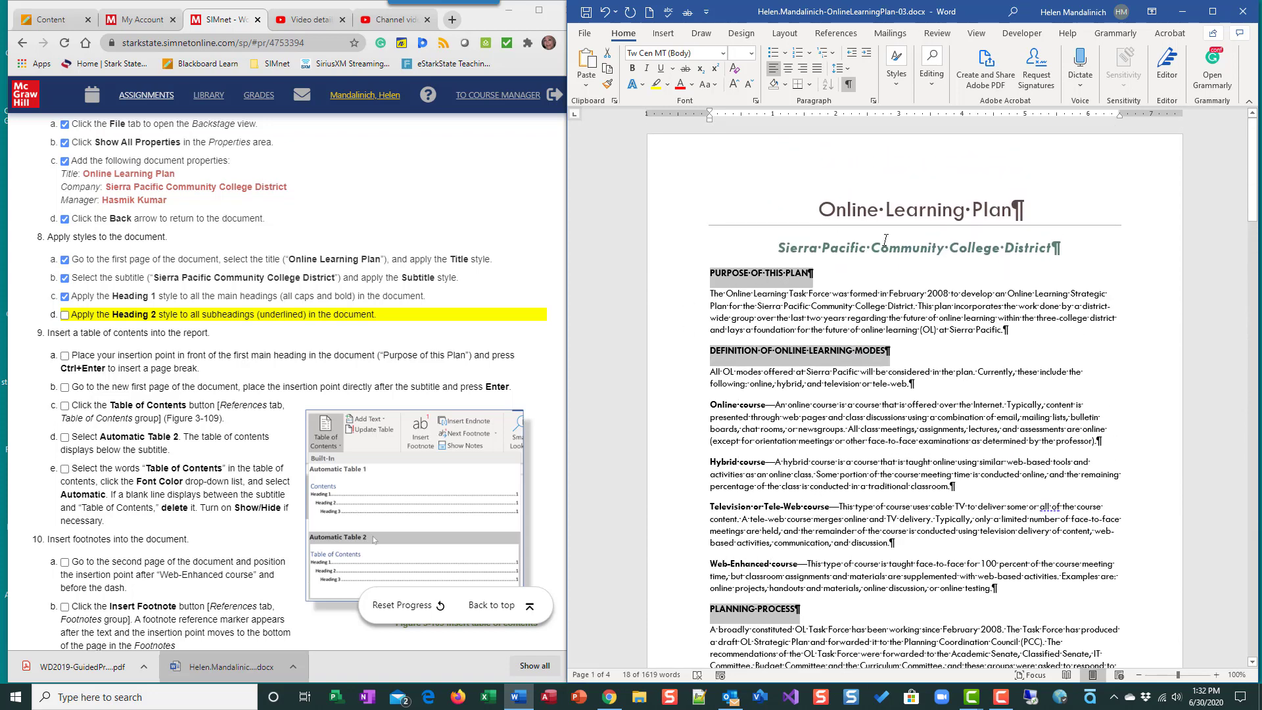
click(897, 69)
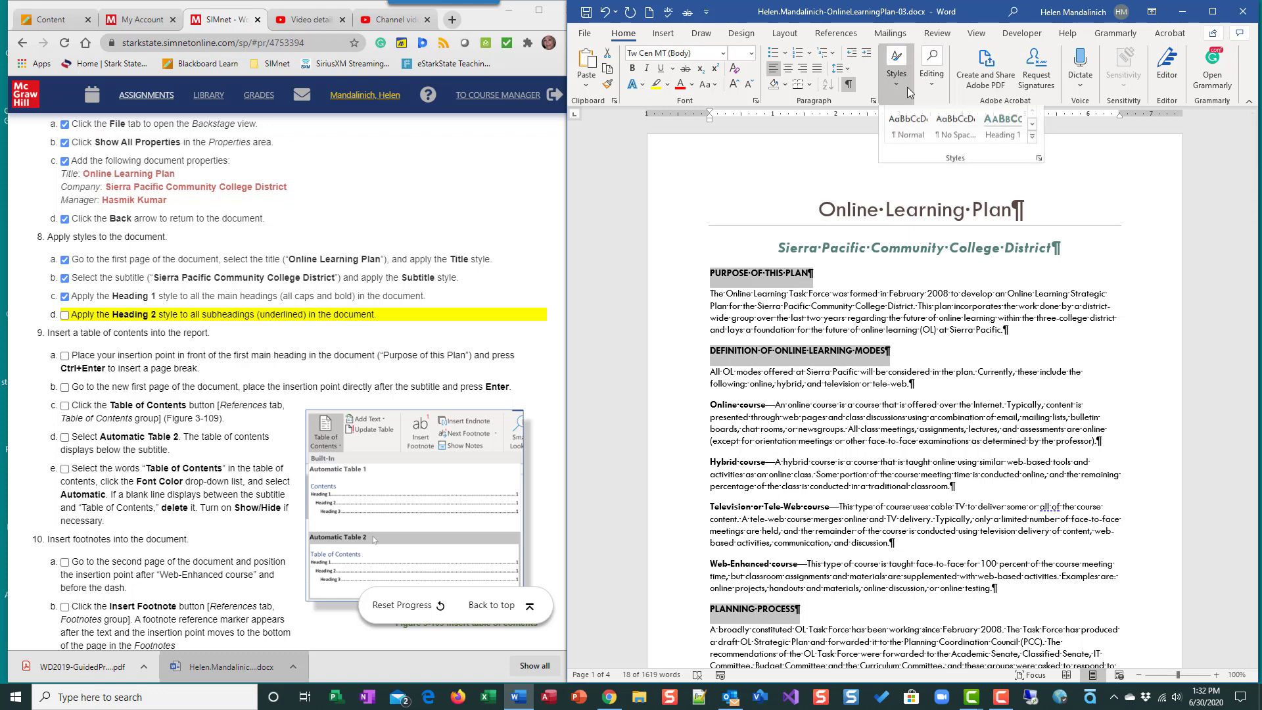
click(1032, 141)
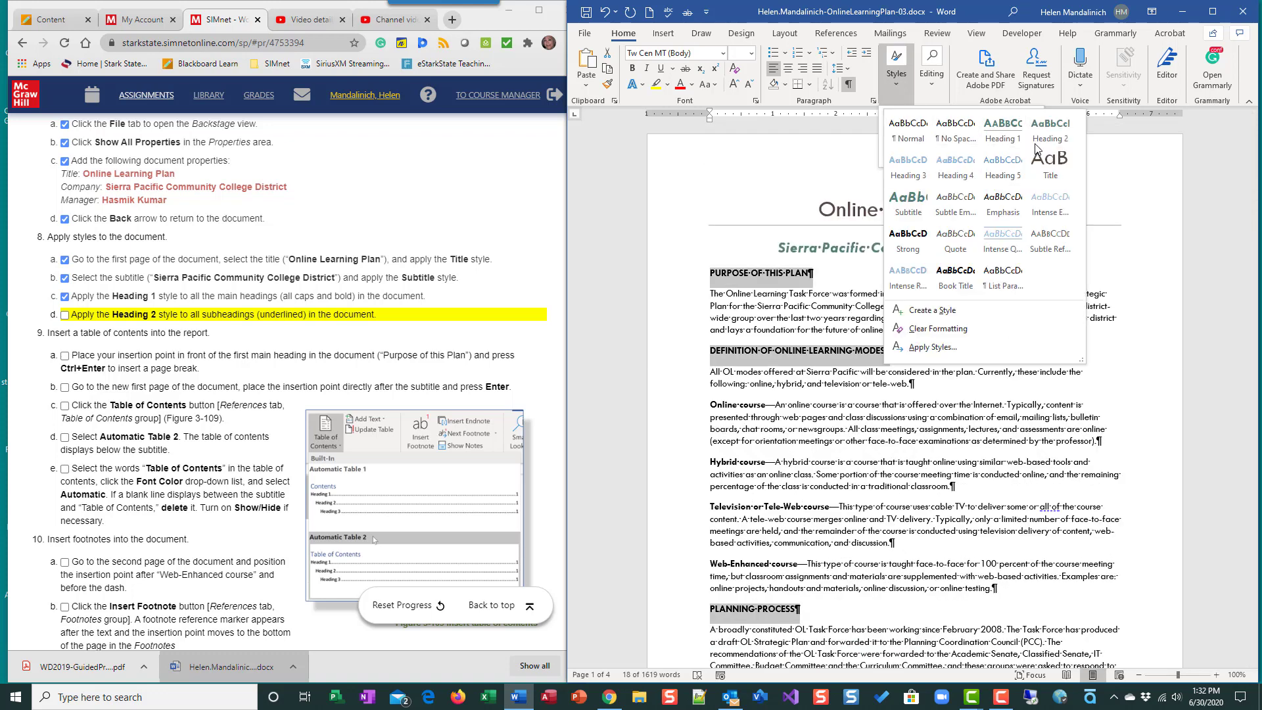
click(1001, 144)
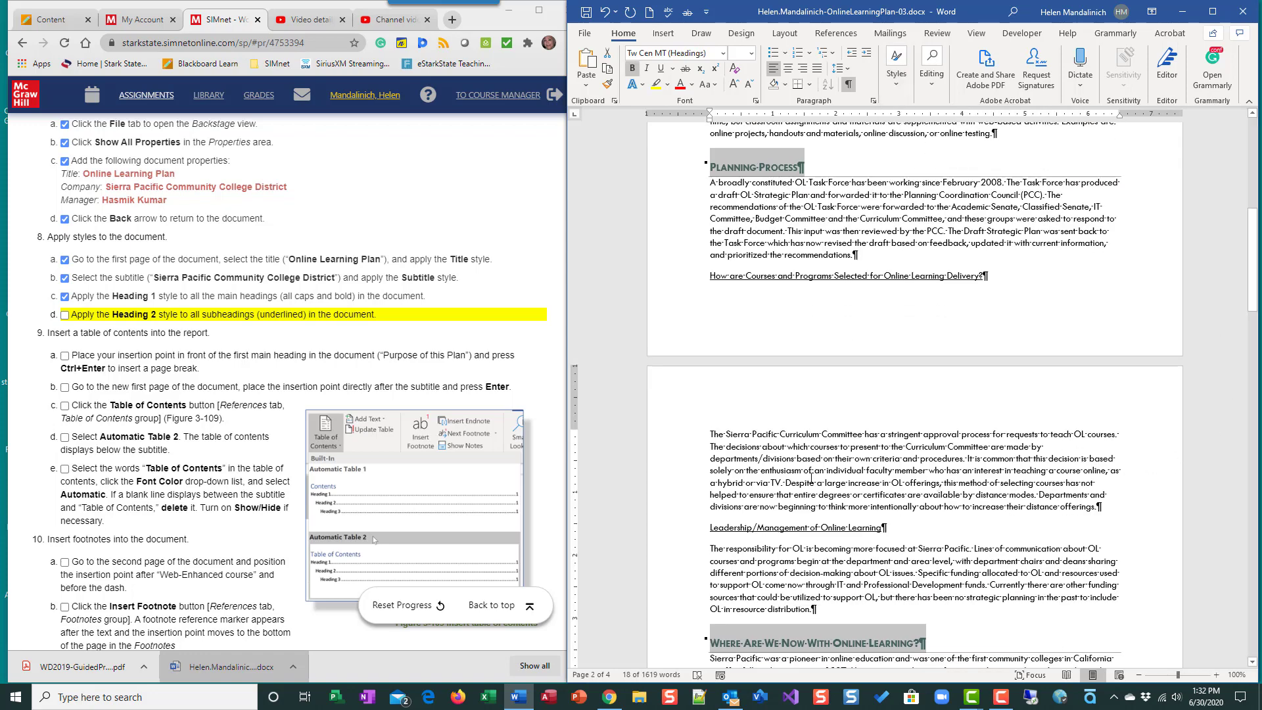
- Apply the Heading 2 style to all seven underlined subheadings on pages 1 to 3 and check off instruction 8d
key(ctrl+Home)
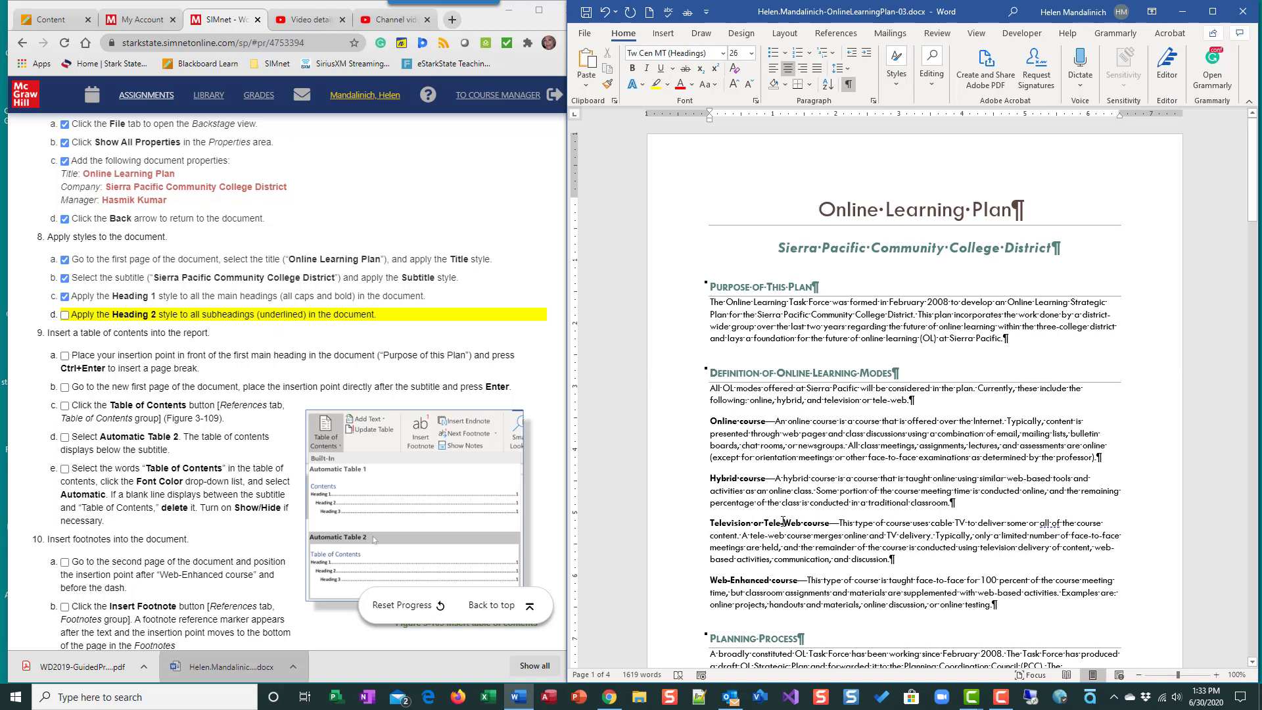
scroll(783, 522, down, 1)
scroll(783, 521, down, 6)
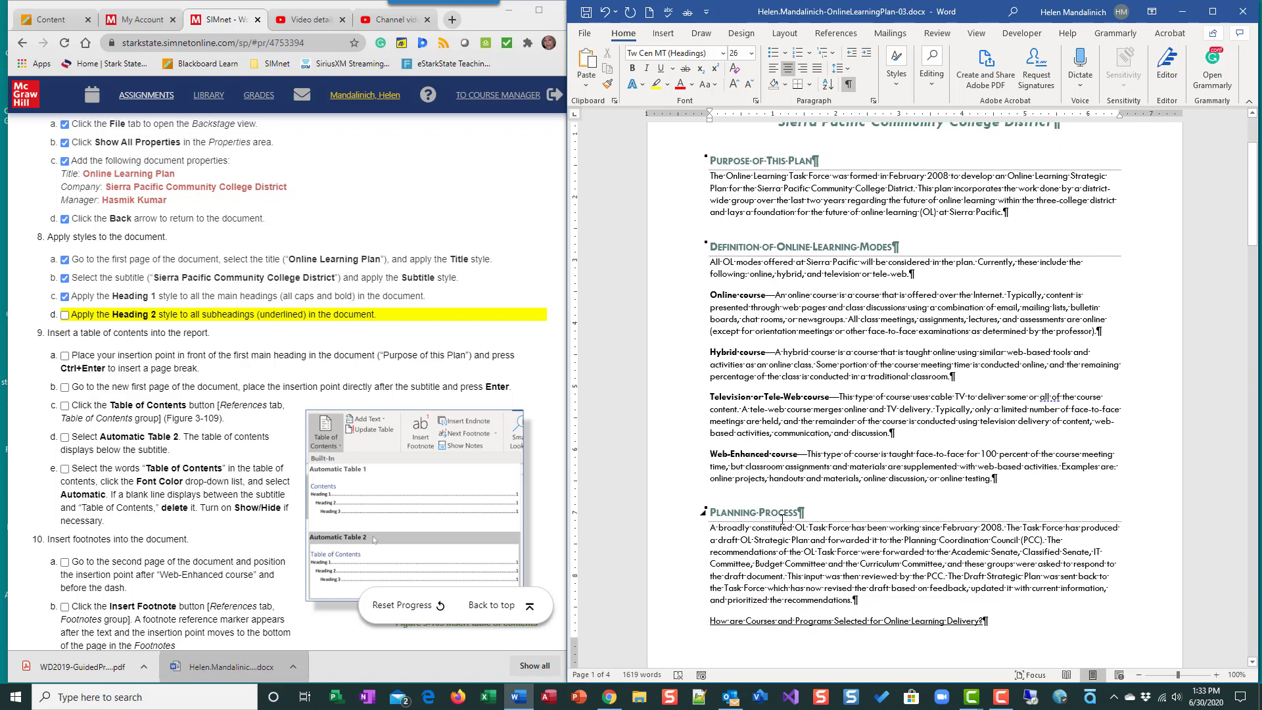
scroll(732, 527, down, 8)
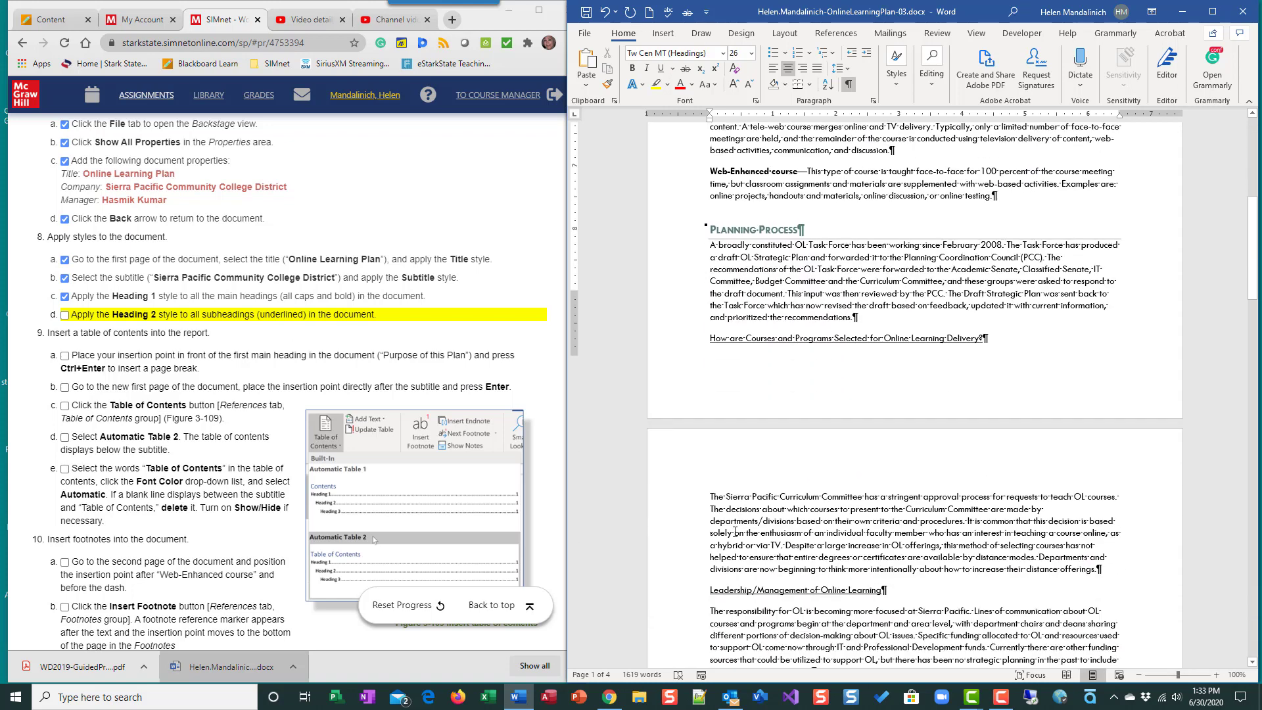
click(672, 283)
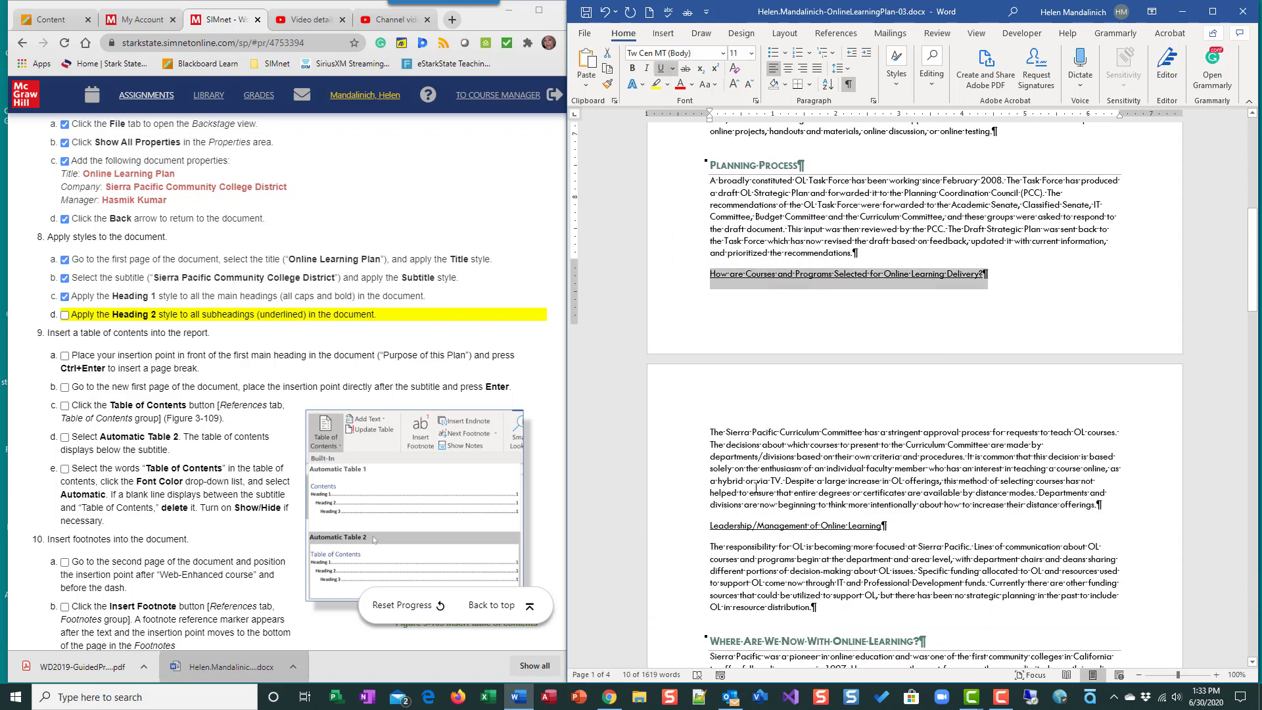
scroll(755, 487, down, 5)
scroll(756, 487, down, 2)
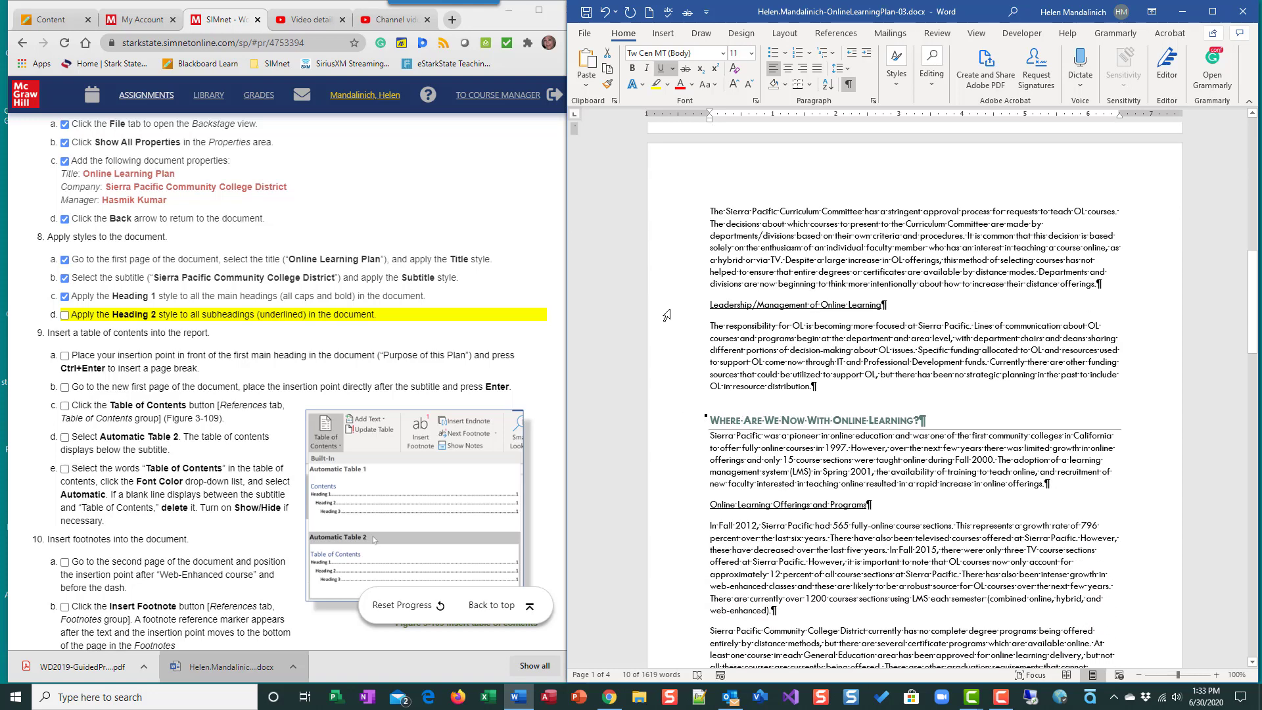
click(667, 306)
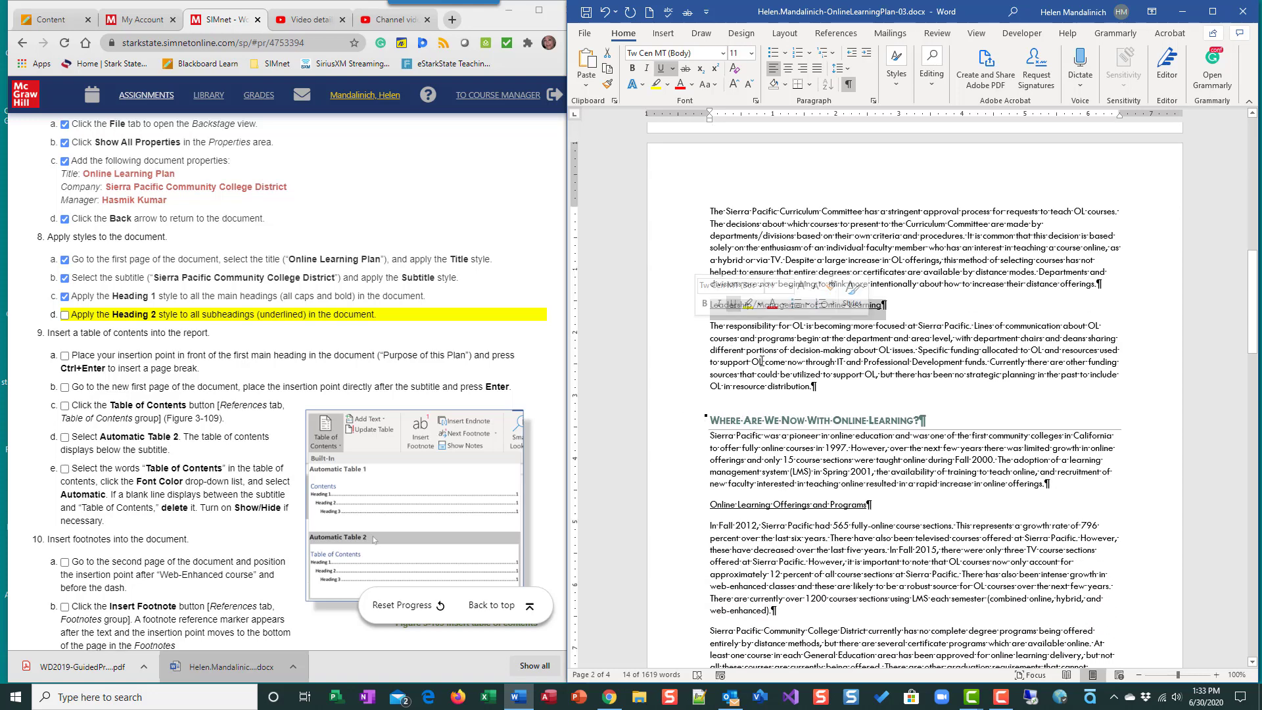
scroll(761, 361, down, 6)
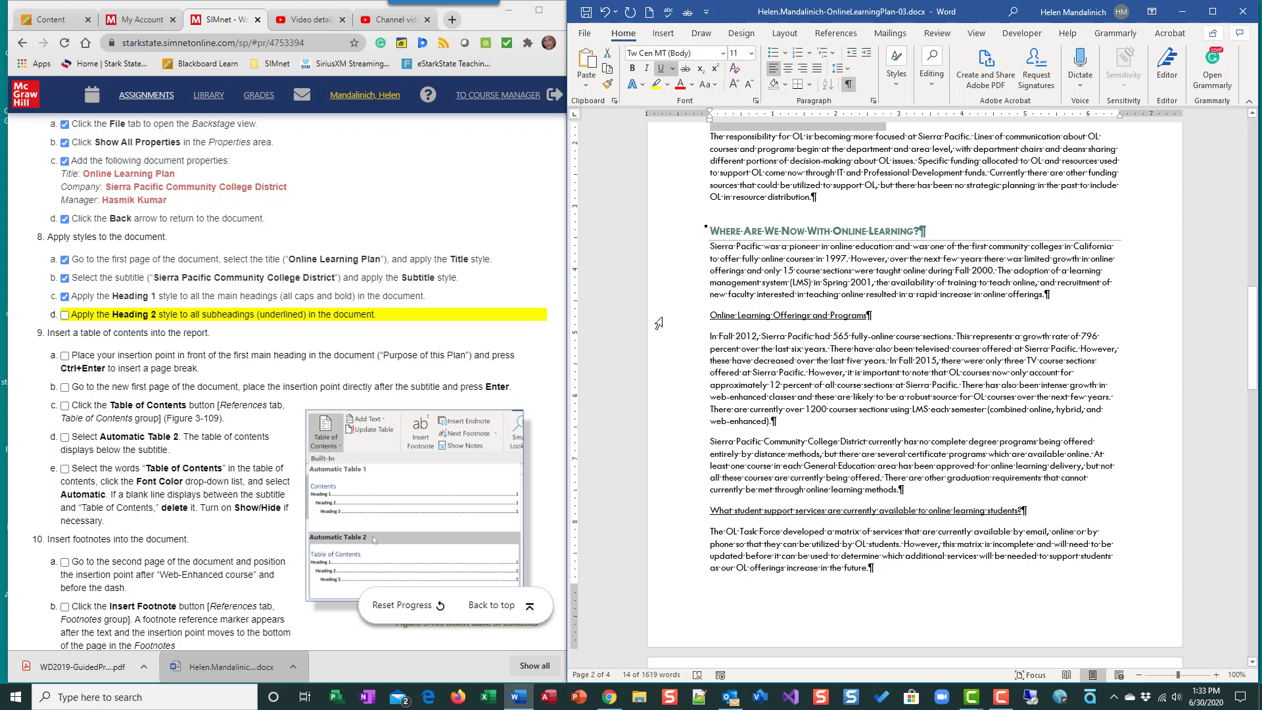
ctrl+click(659, 318)
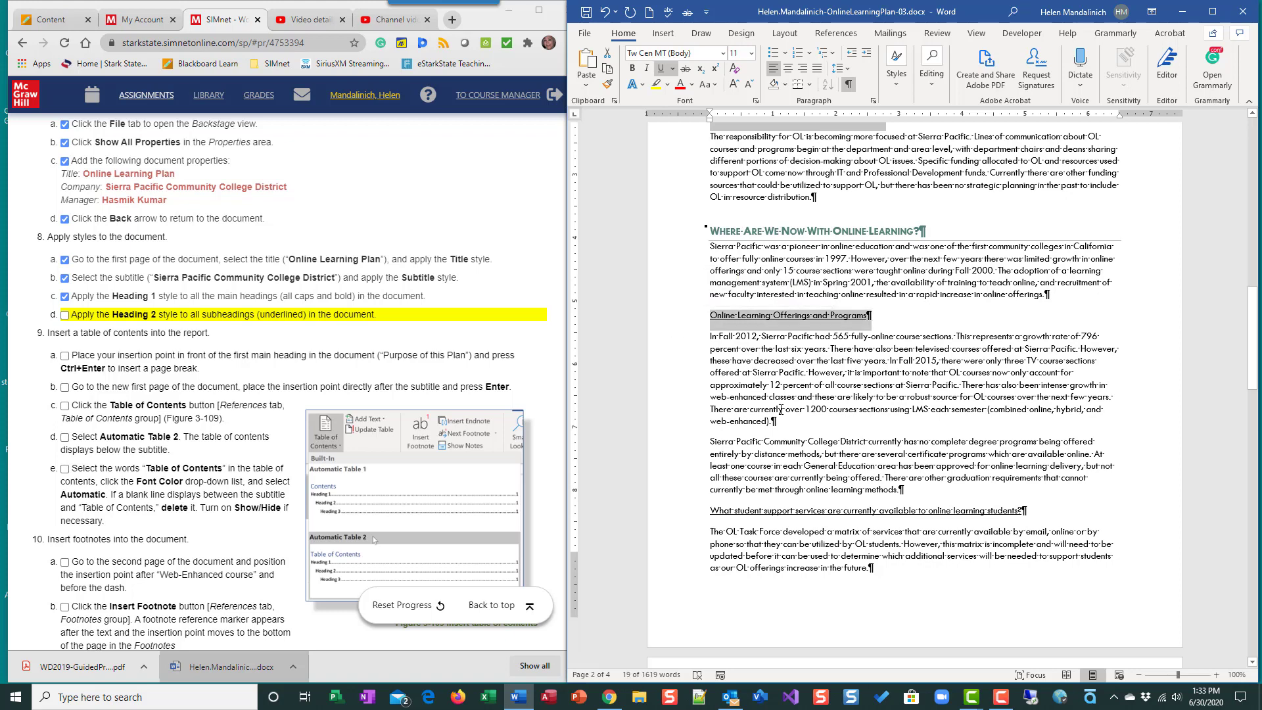
scroll(780, 409, down, 3)
scroll(781, 409, down, 3)
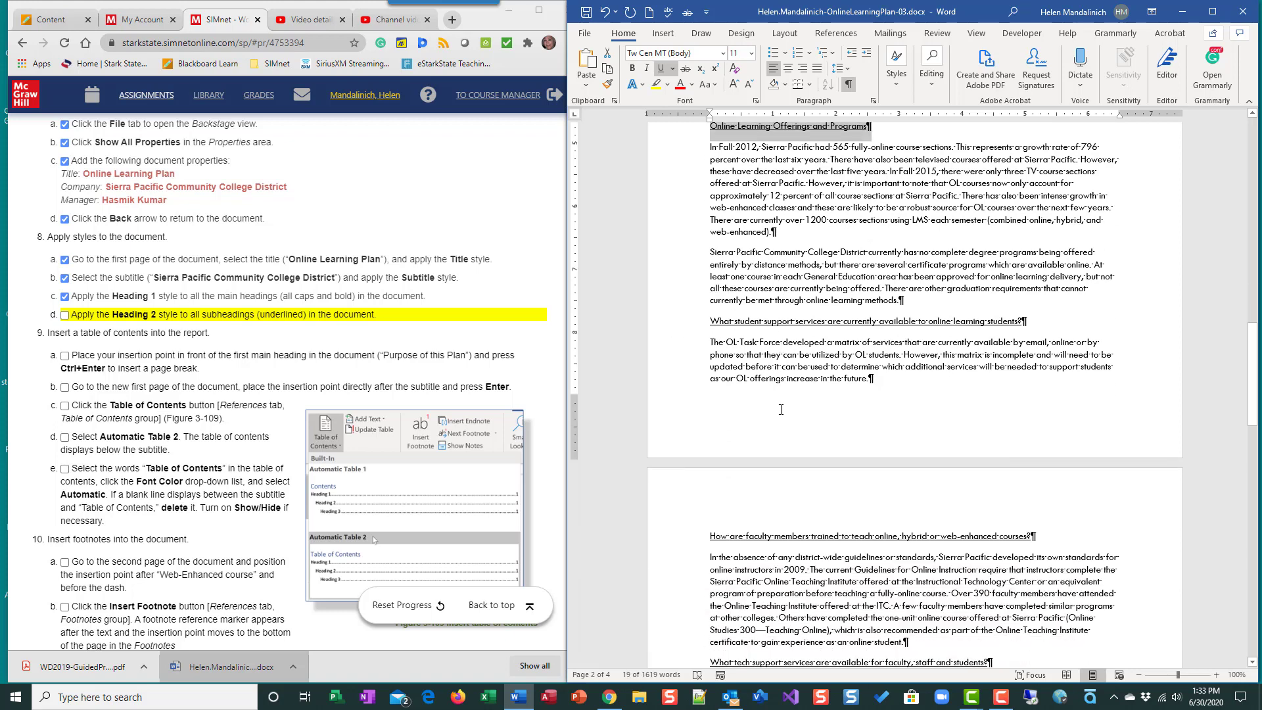
ctrl+click(668, 324)
scroll(759, 398, down, 6)
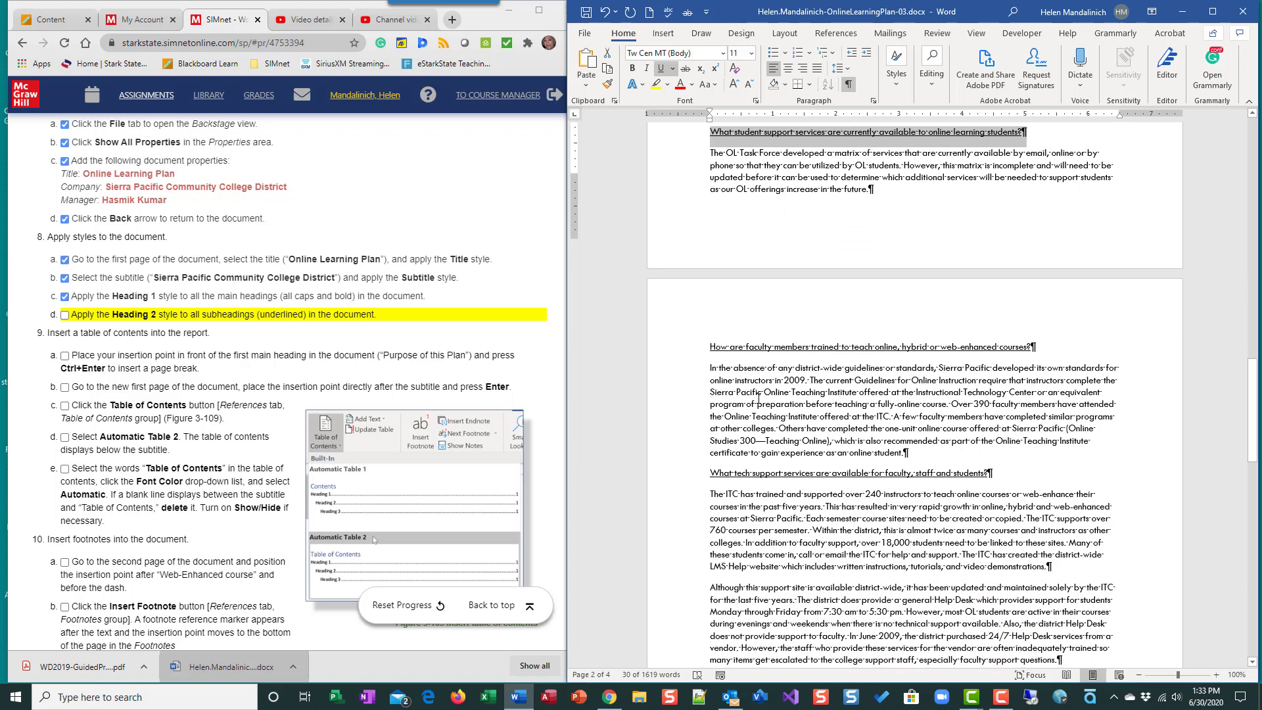
scroll(758, 399, down, 2)
ctrl+click(661, 289)
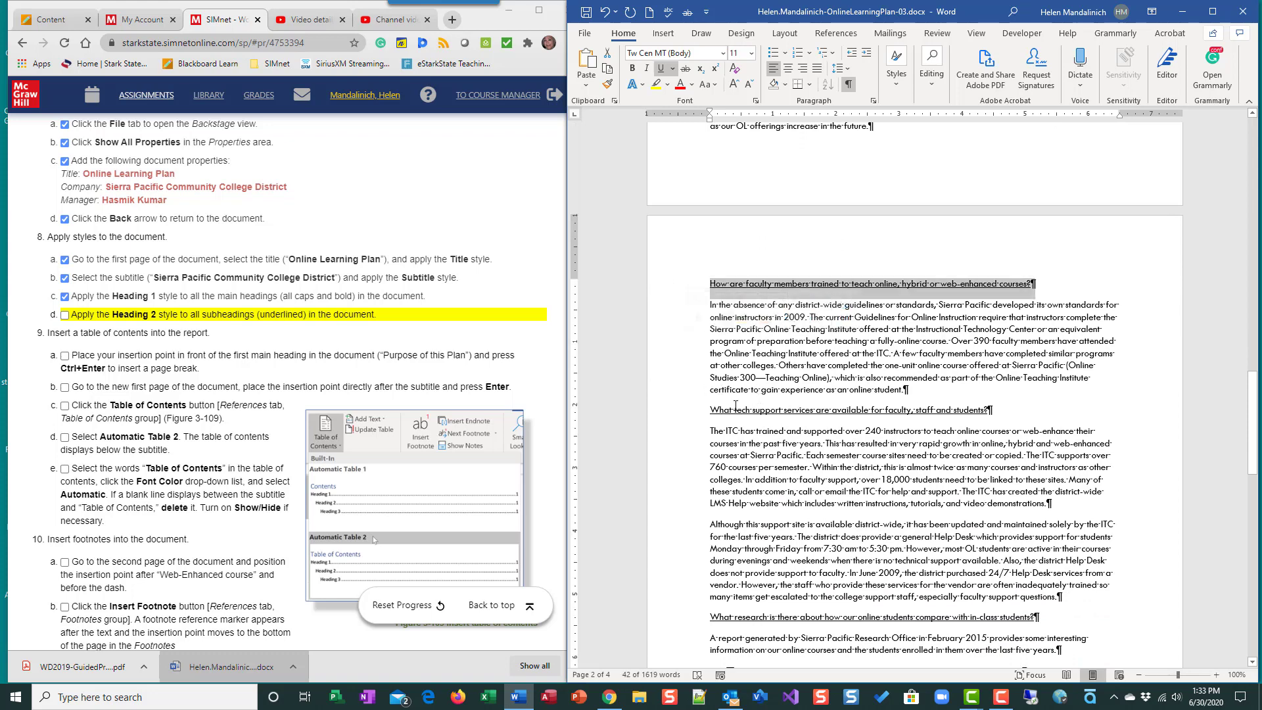
scroll(669, 314, down, 2)
ctrl+click(667, 355)
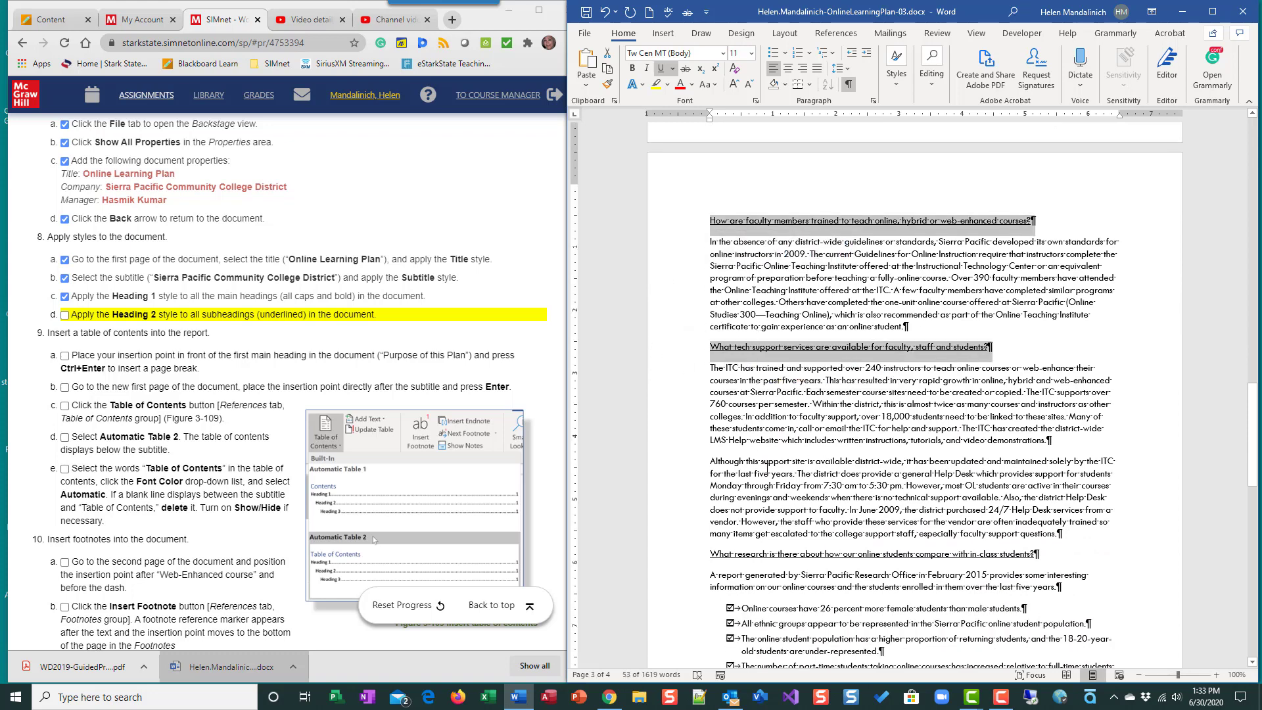
scroll(665, 349, down, 7)
ctrl+click(663, 336)
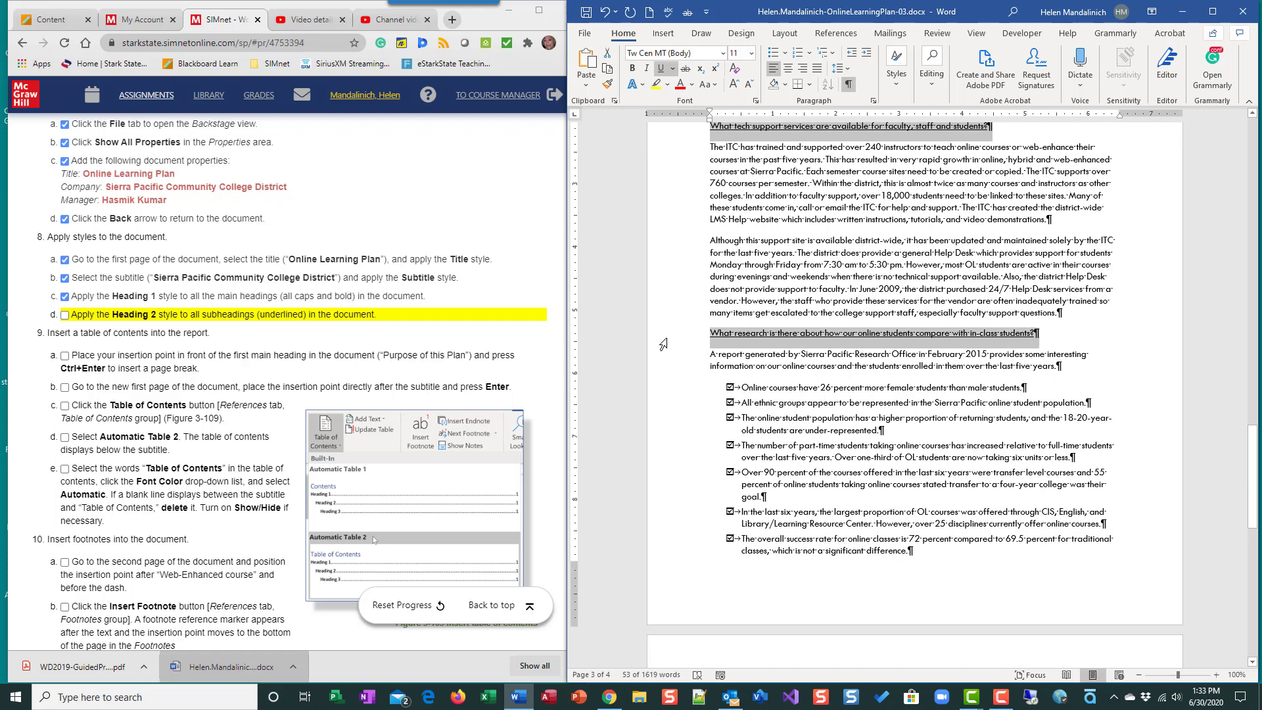
scroll(730, 468, down, 11)
scroll(730, 468, up, 20)
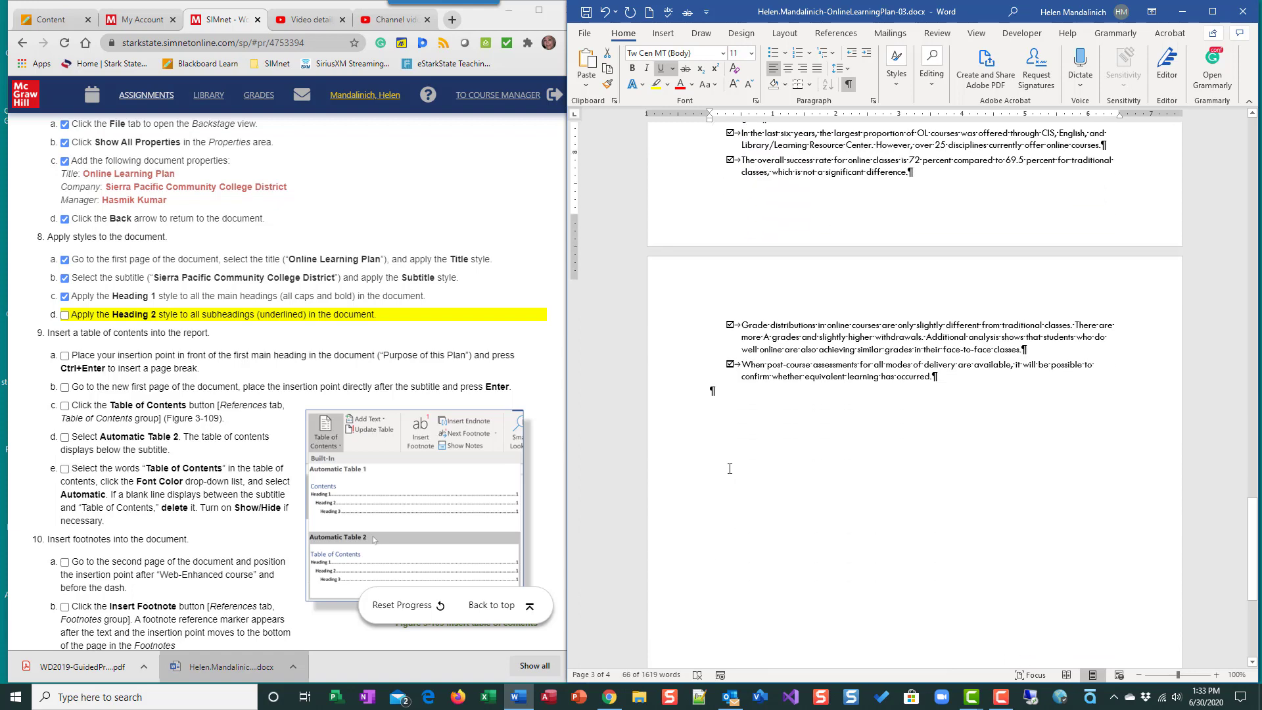
scroll(735, 462, up, 15)
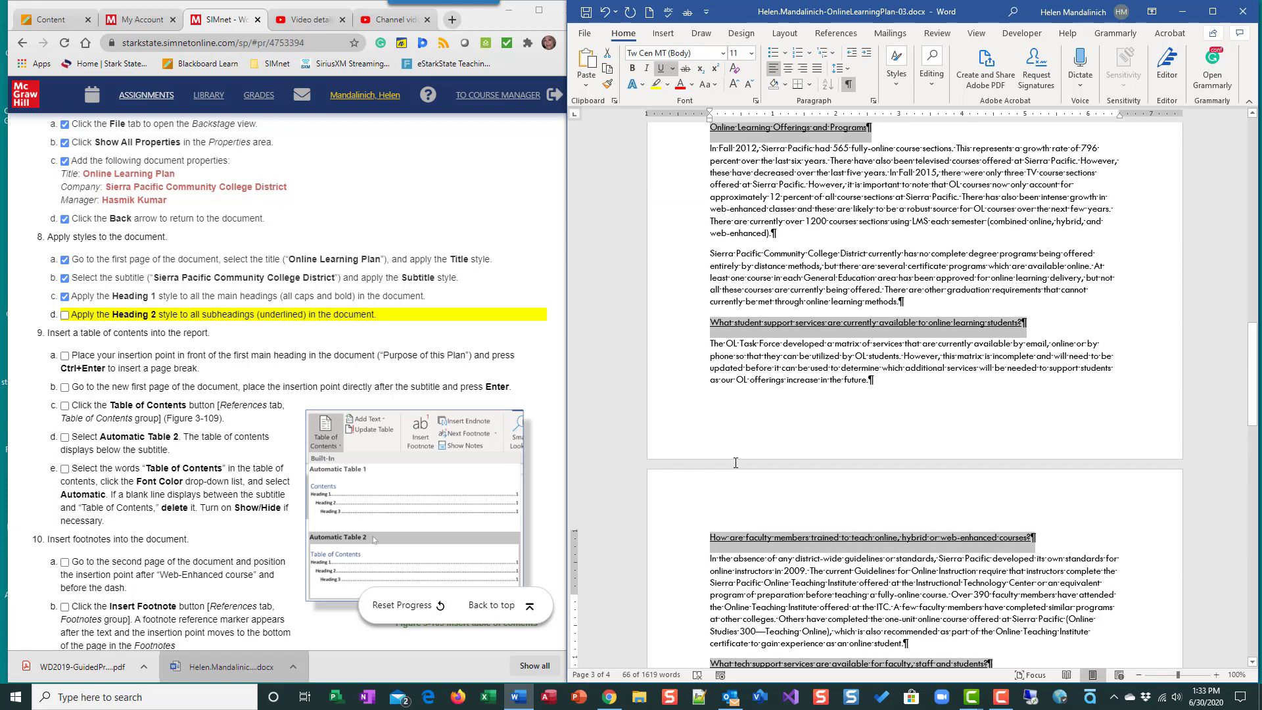
scroll(734, 462, up, 15)
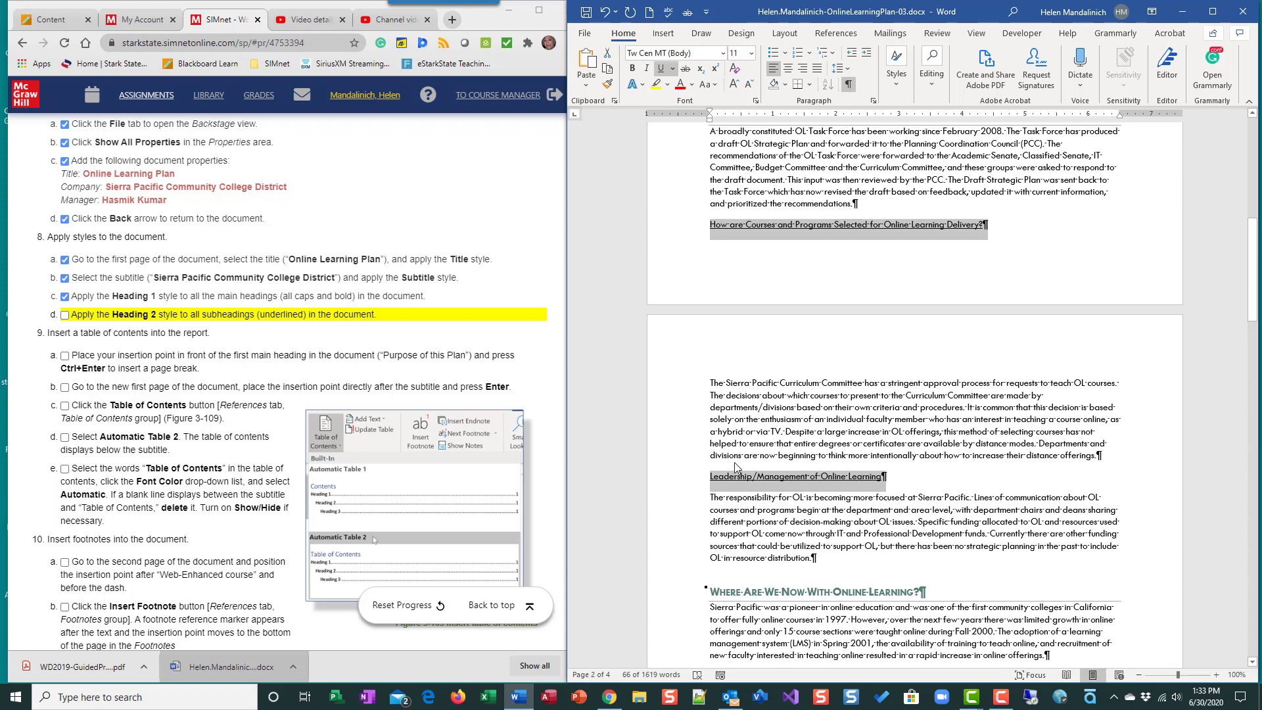
scroll(735, 462, up, 3)
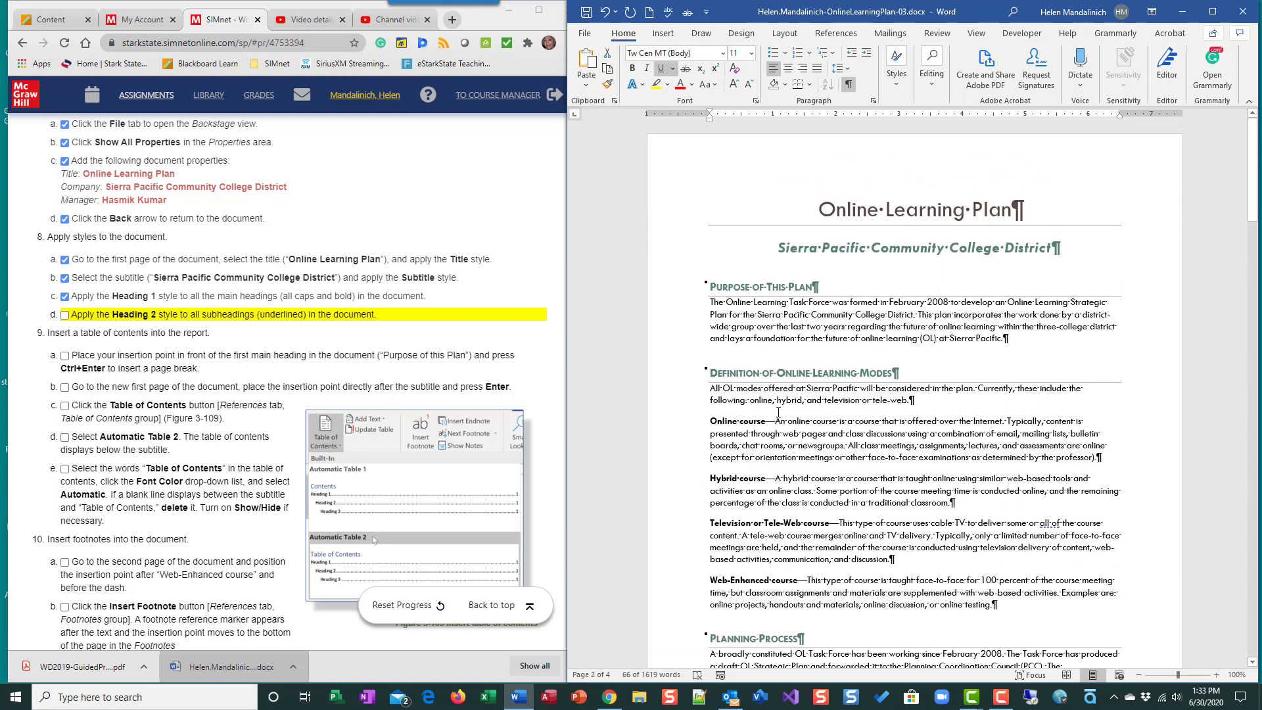
click(902, 88)
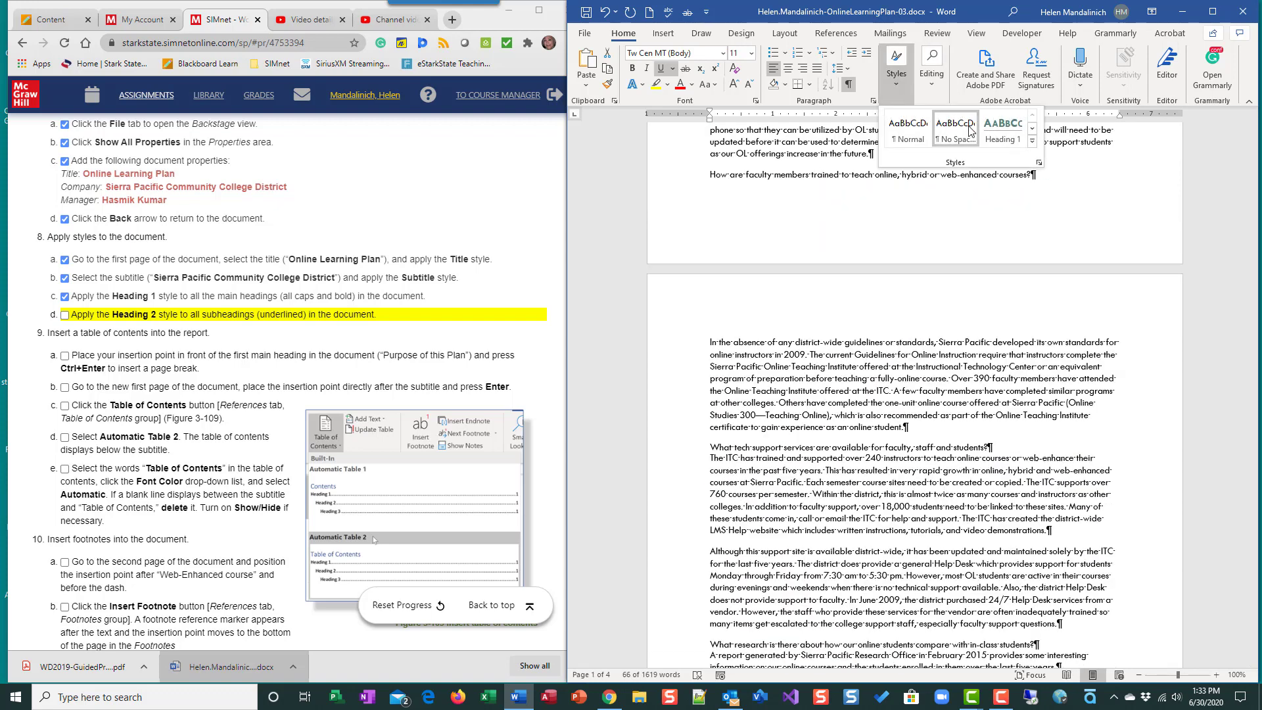
click(1033, 140)
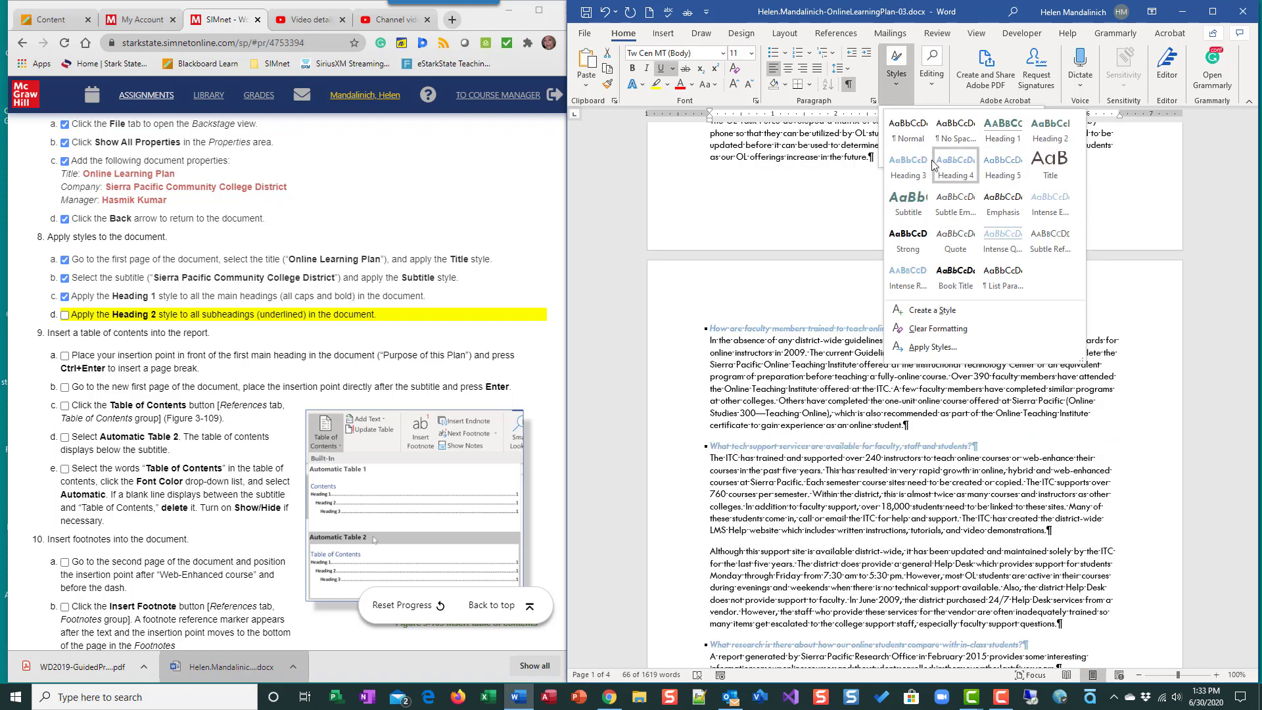
click(1036, 135)
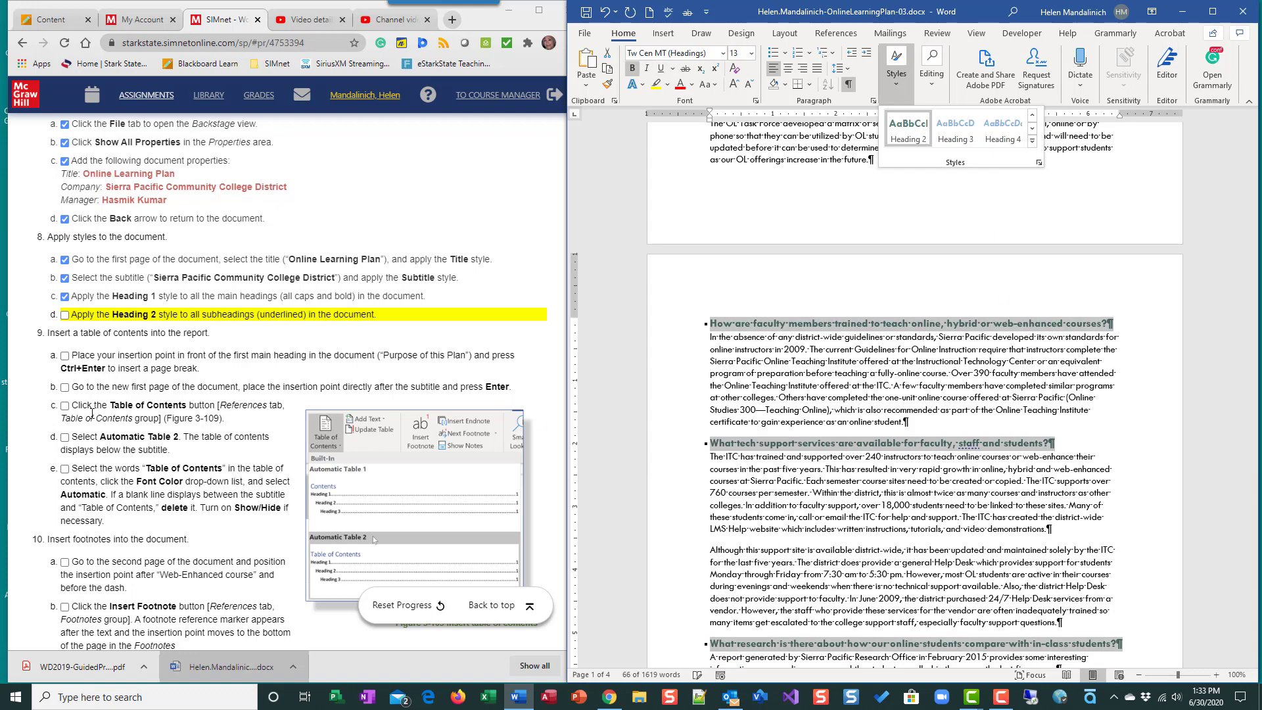
click(65, 314)
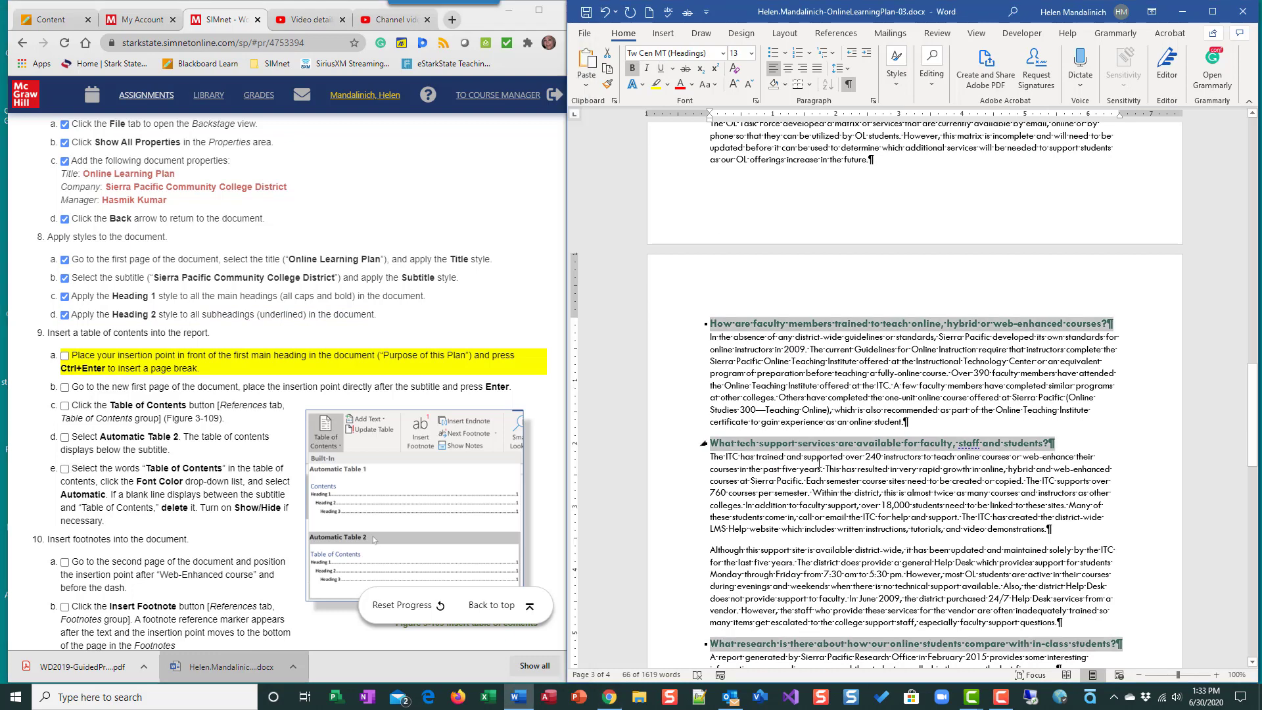
click(829, 538)
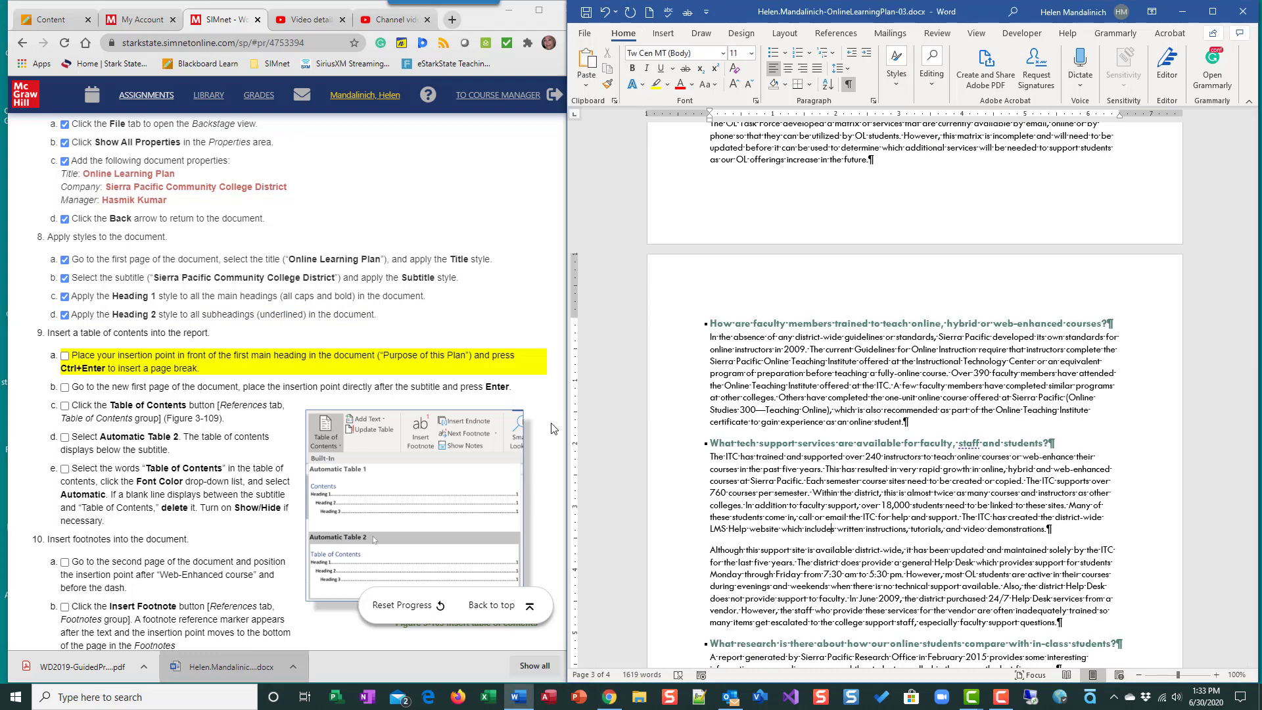
- Open the solution sample PDF and compare its page layout and headings with the report before returning to the SIMnet instructions
click(83, 667)
scroll(398, 520, down, 15)
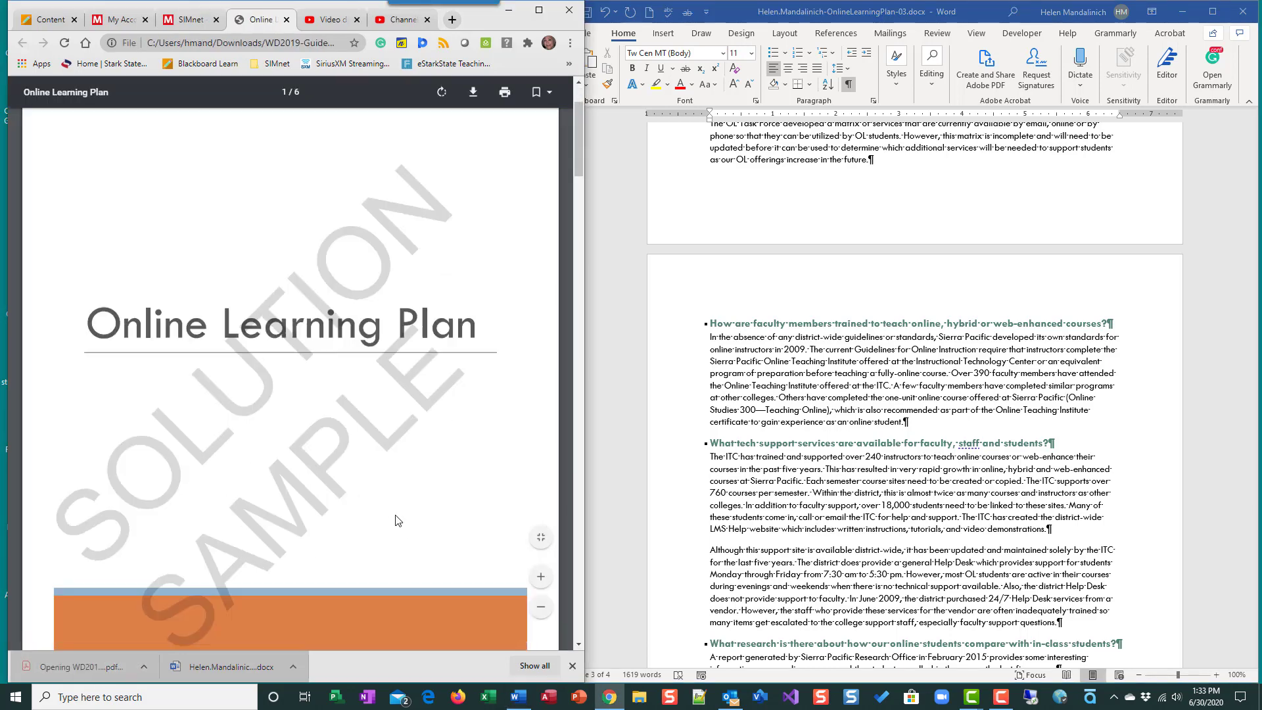
scroll(397, 520, down, 5)
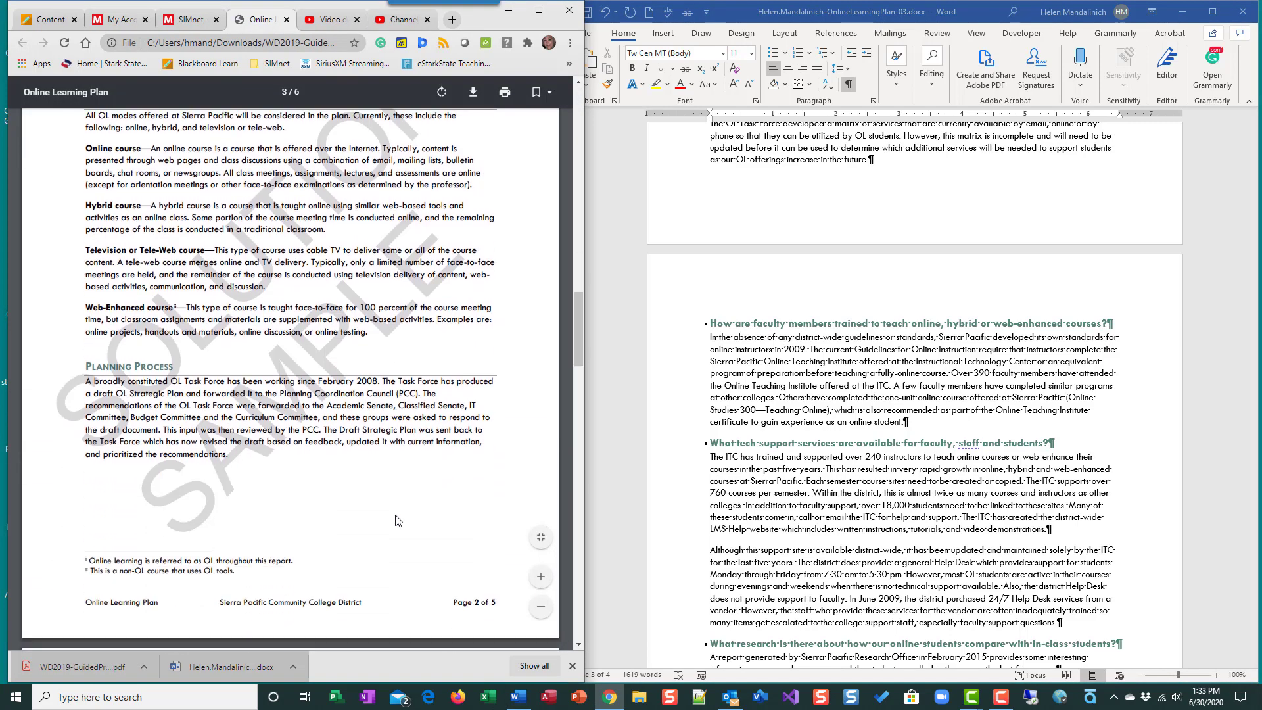
scroll(397, 520, down, 3)
scroll(398, 520, up, 2)
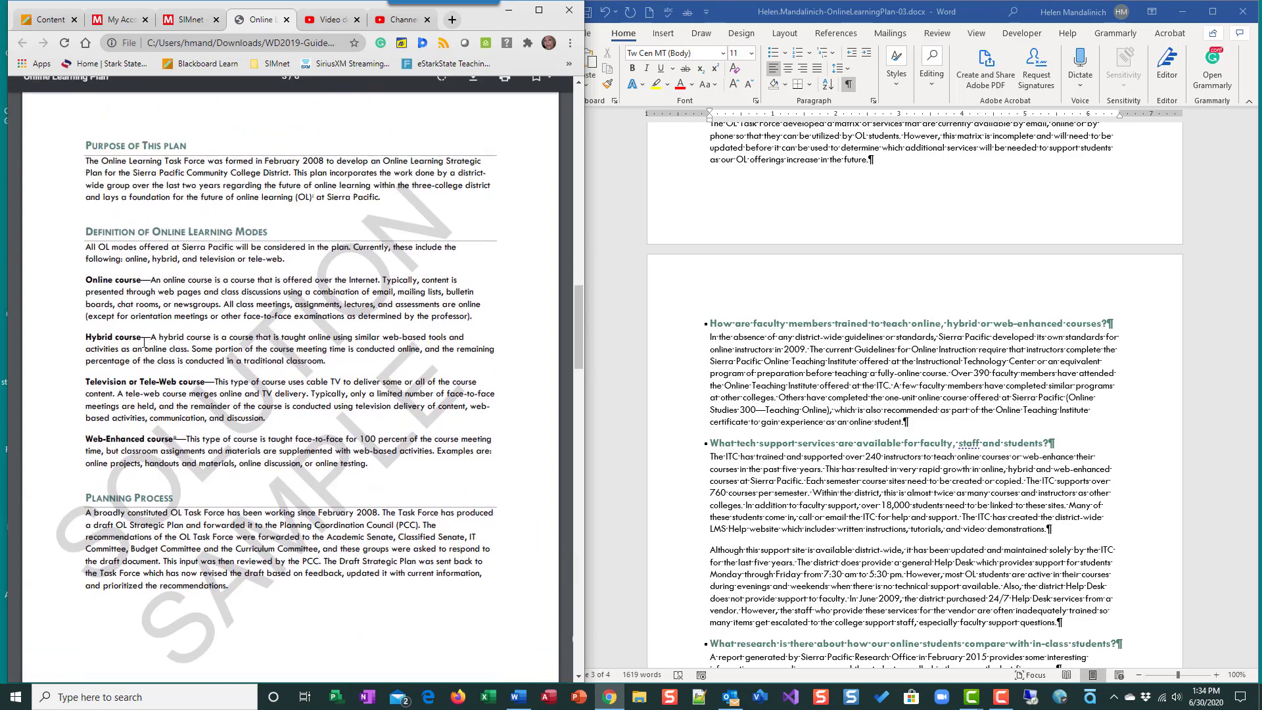
scroll(826, 436, down, 5)
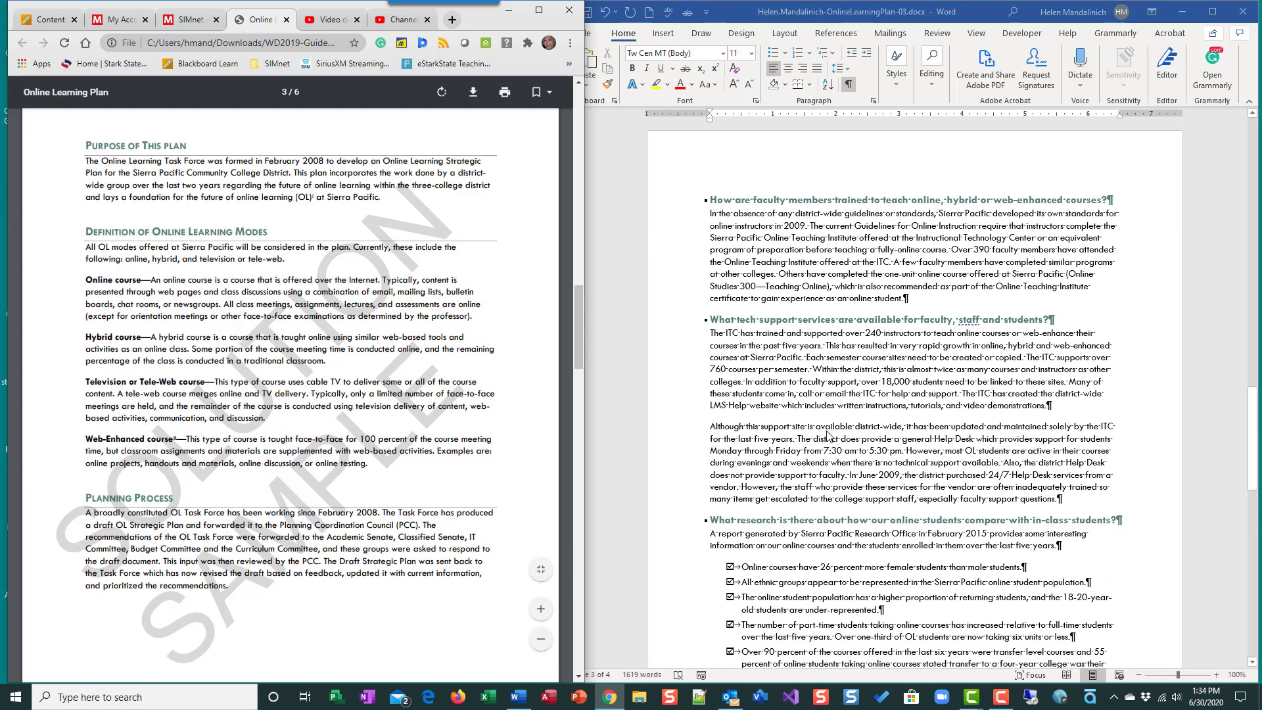
scroll(156, 415, down, 8)
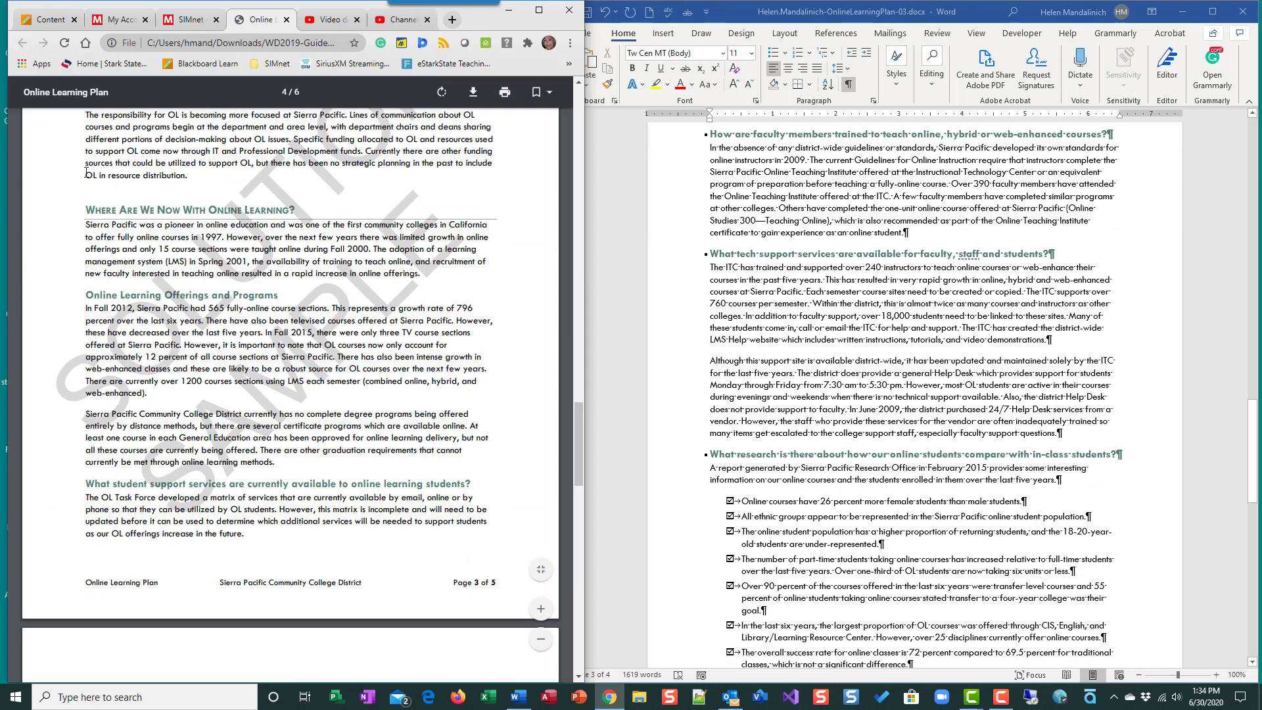
scroll(840, 501, up, 3)
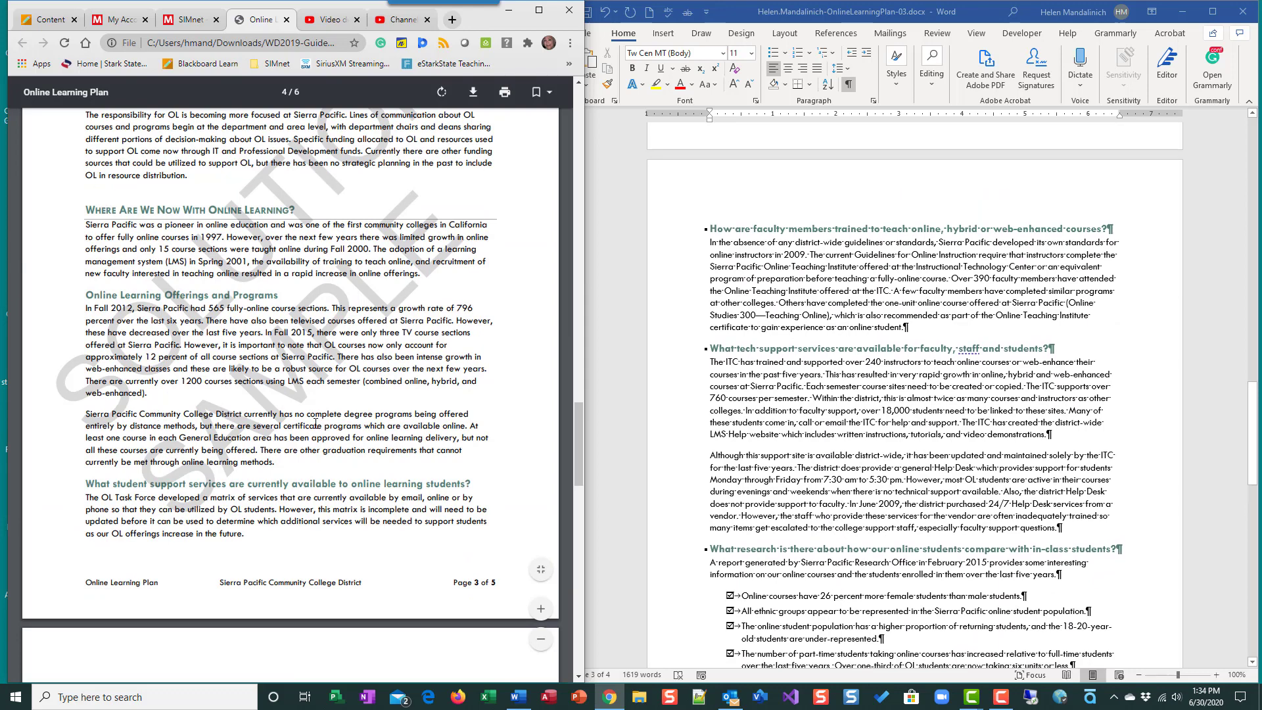
scroll(316, 423, up, 2)
scroll(316, 423, up, 4)
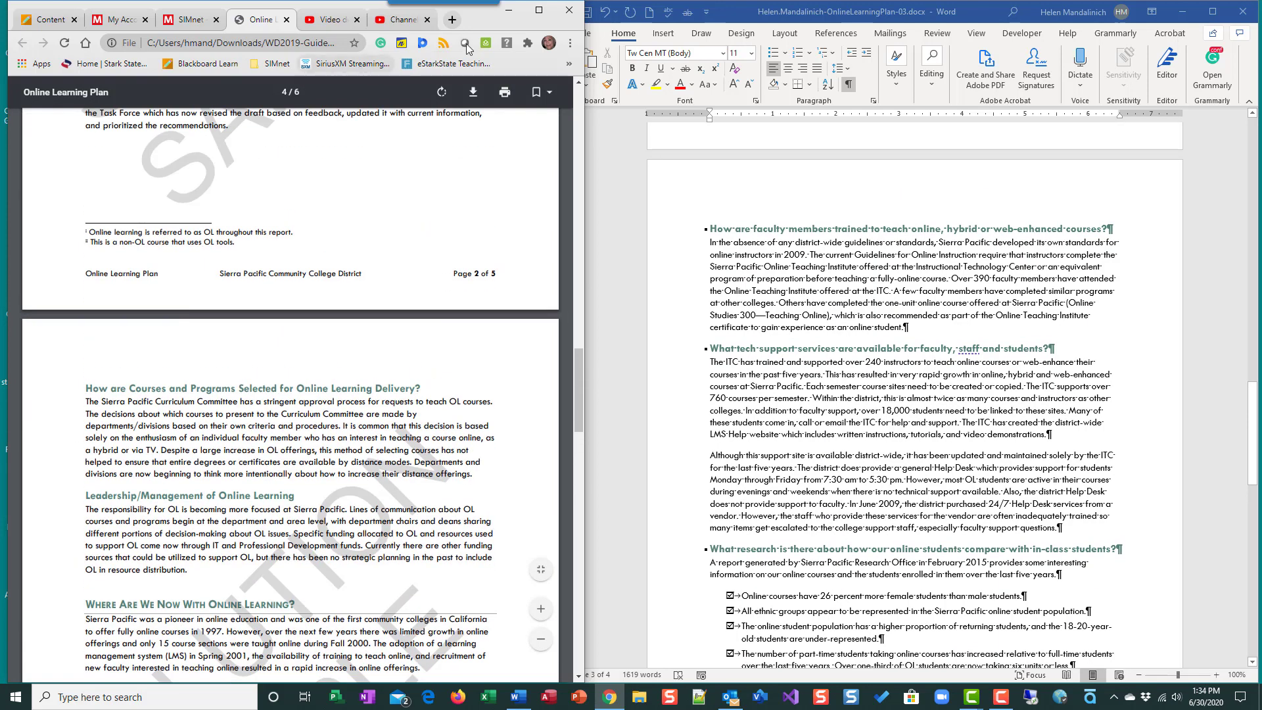
click(193, 28)
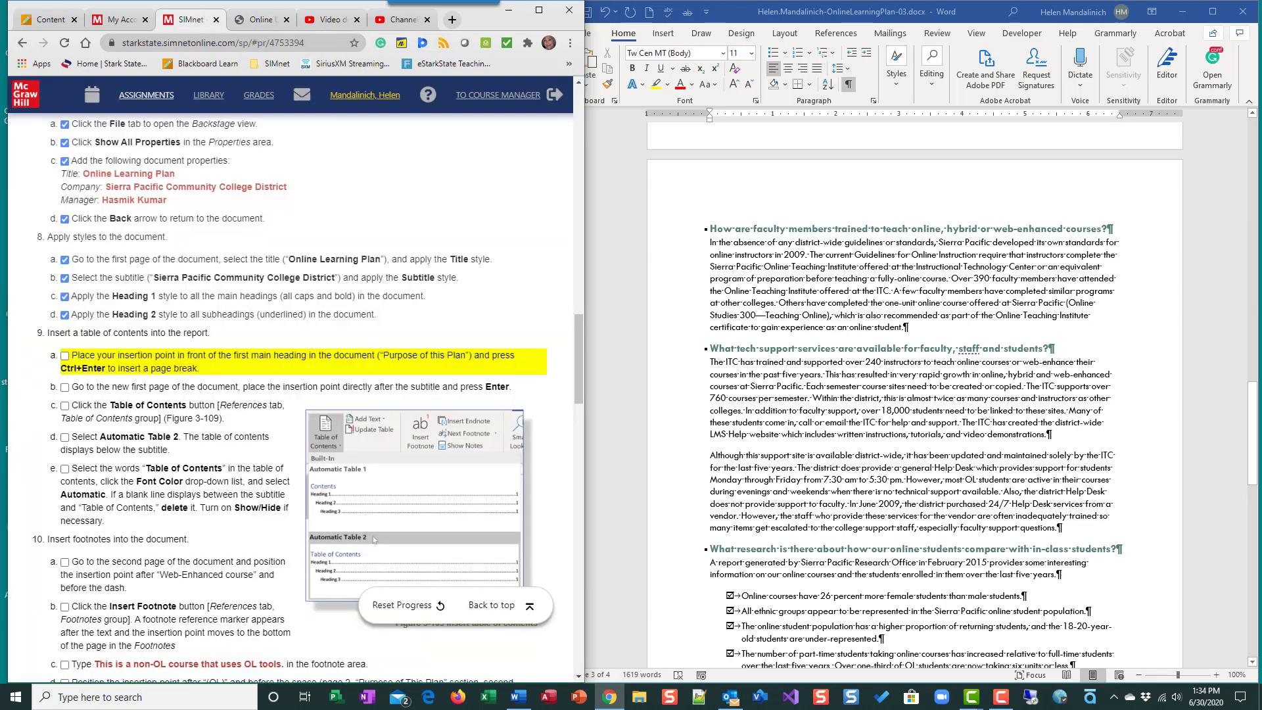
- Insert a page break at the very beginning of the report, before the "Online Learning Plan" title, and check off instruction 9a
click(879, 341)
key(ctrl+Home)
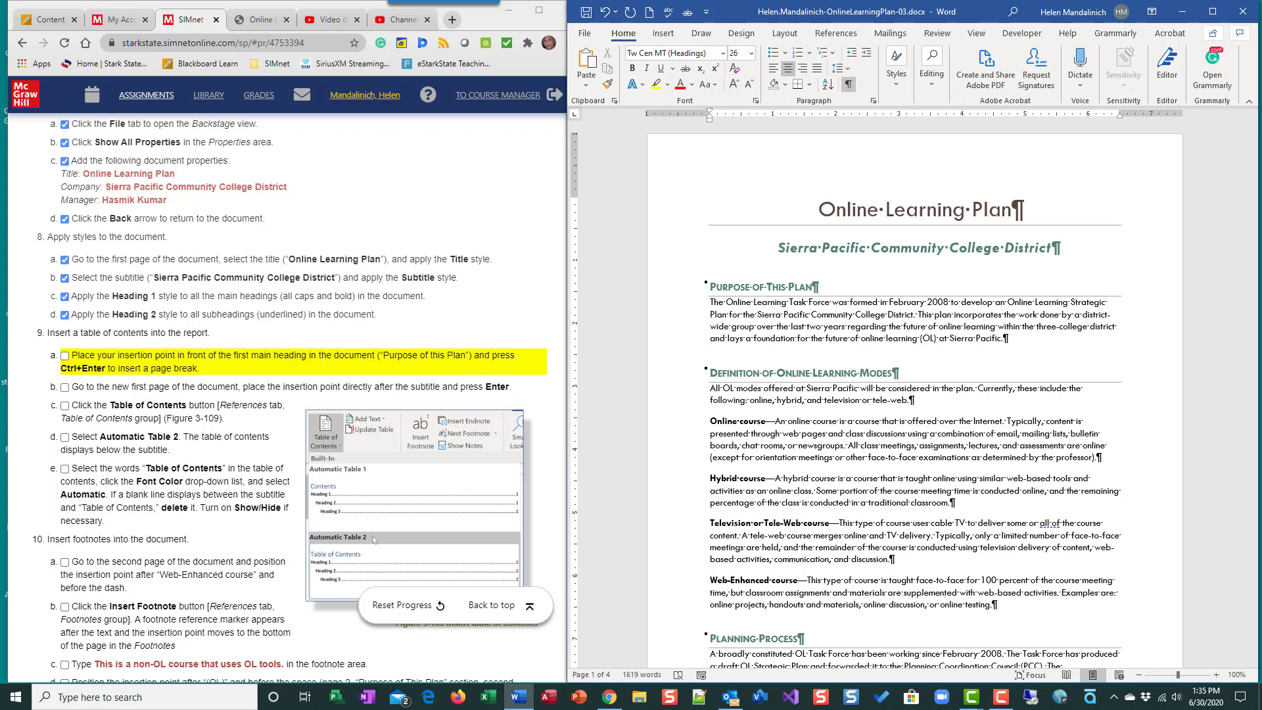
key(ctrl+Return)
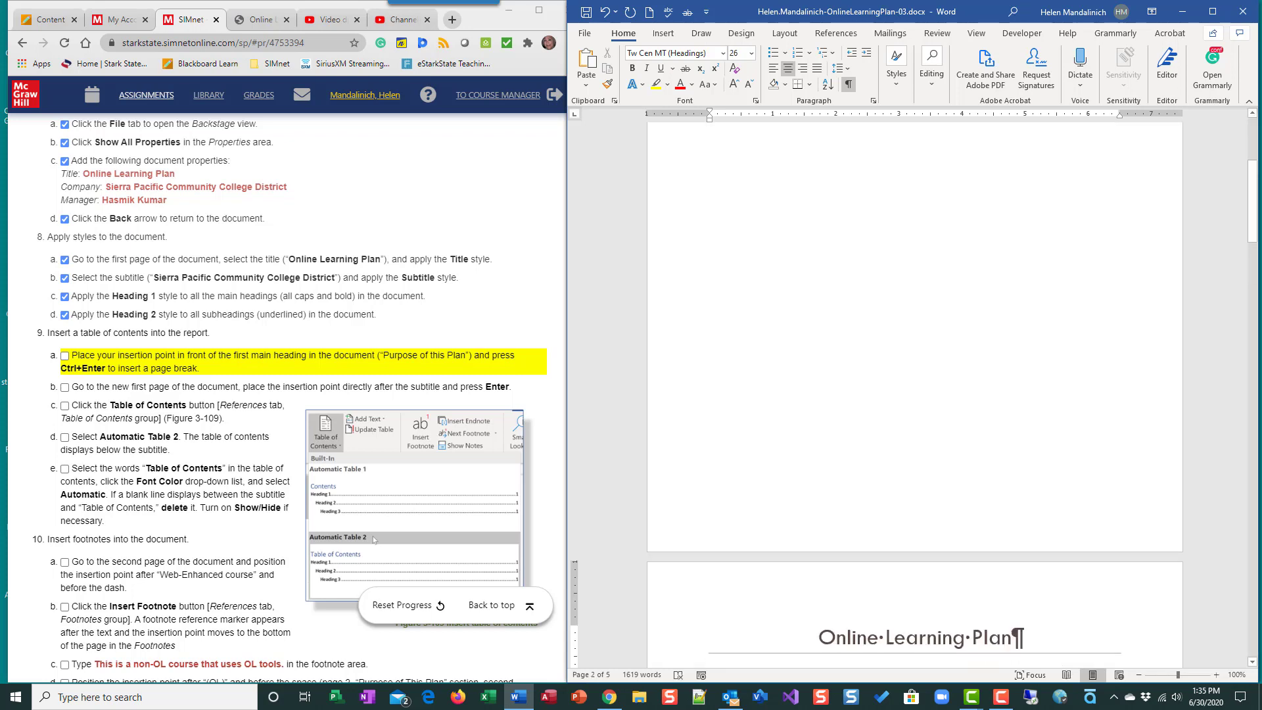
scroll(1172, 229, up, 5)
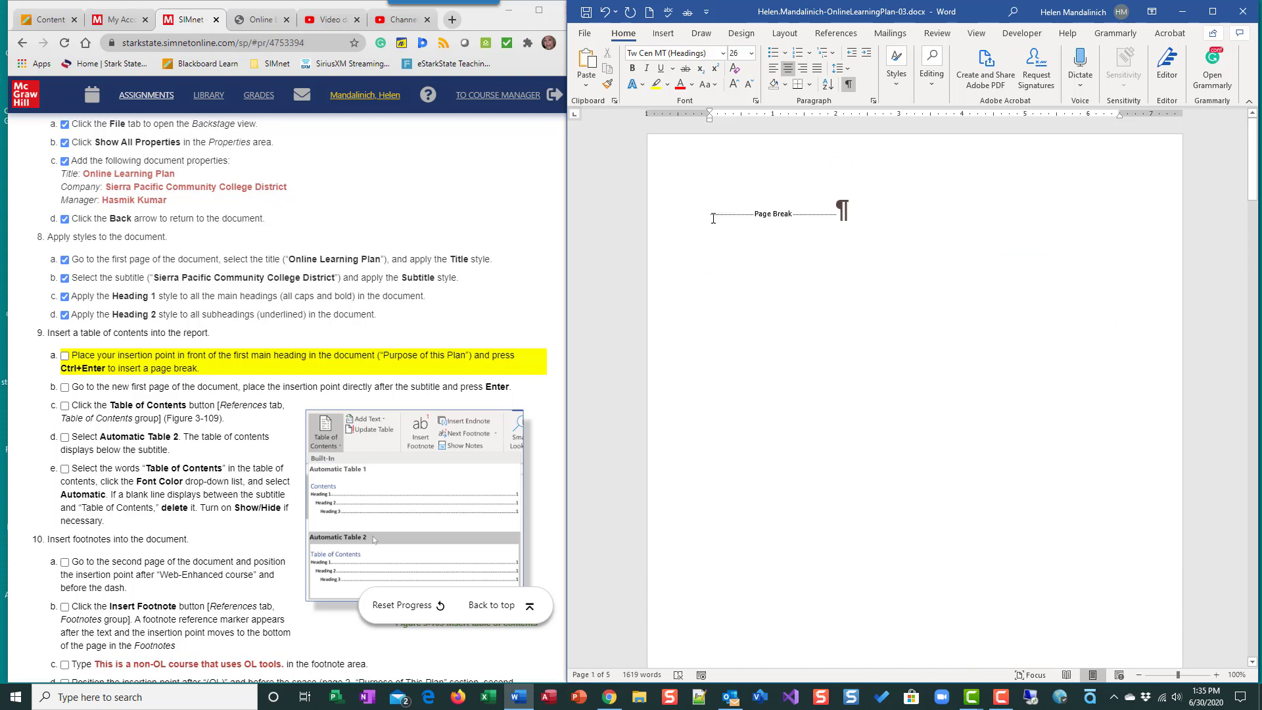
scroll(761, 271, down, 7)
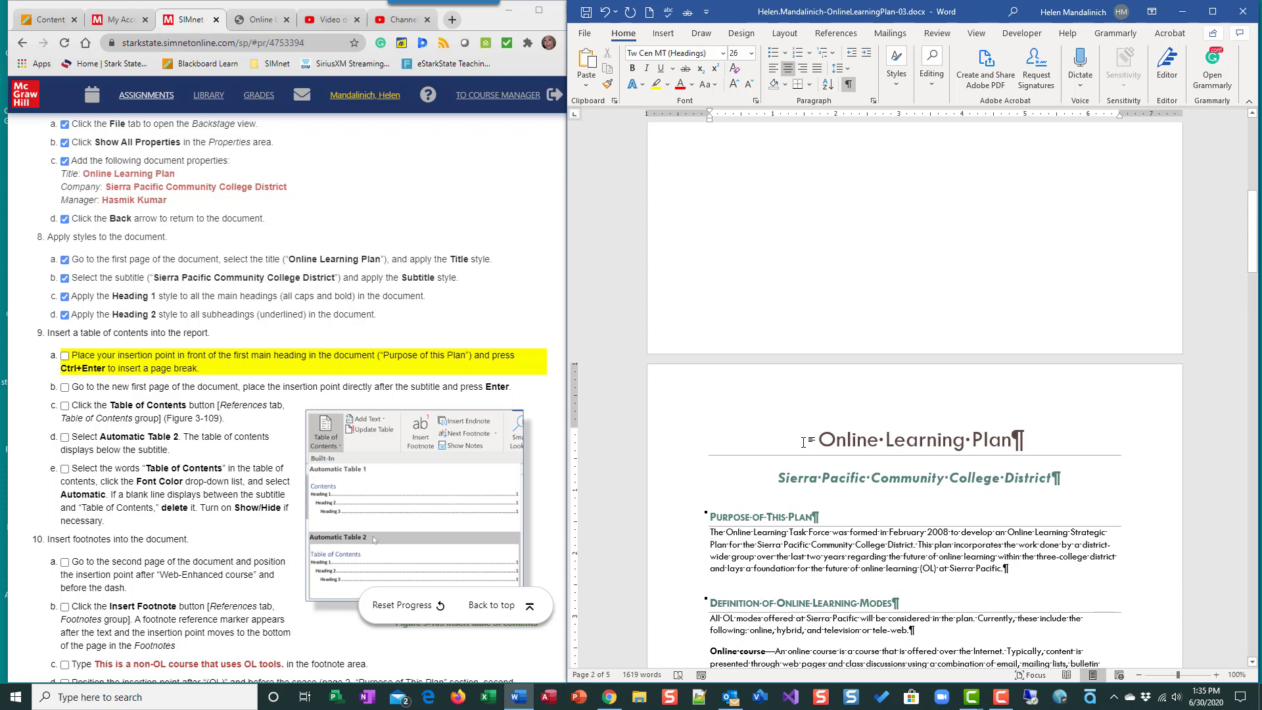
scroll(803, 441, up, 7)
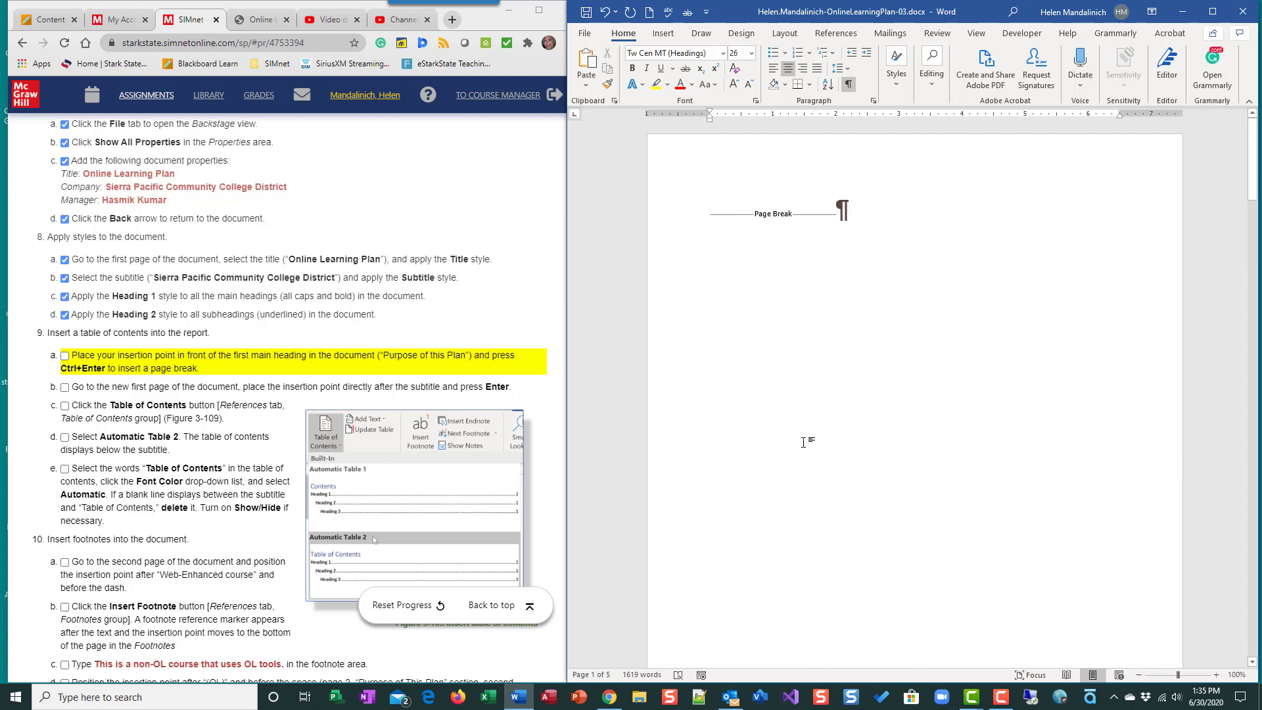
click(64, 360)
click(64, 356)
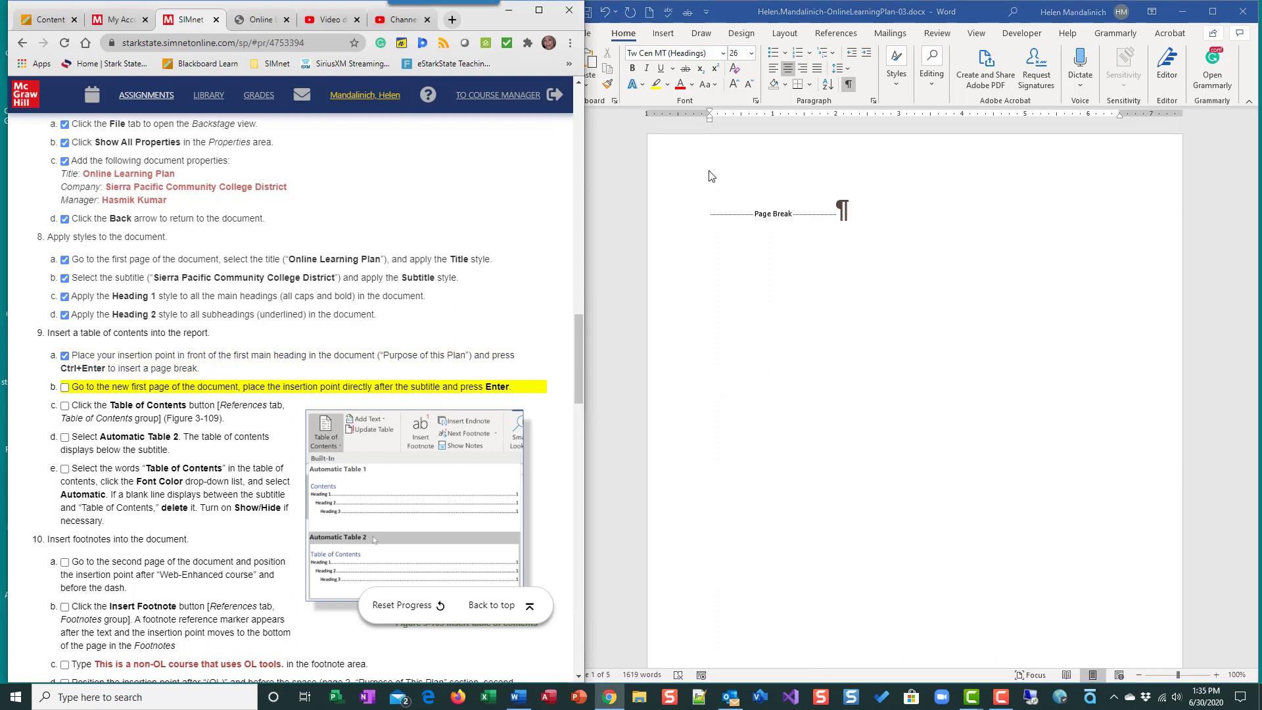
- Add a blank paragraph before the page break on the new first page and check off instruction 9b
click(715, 213)
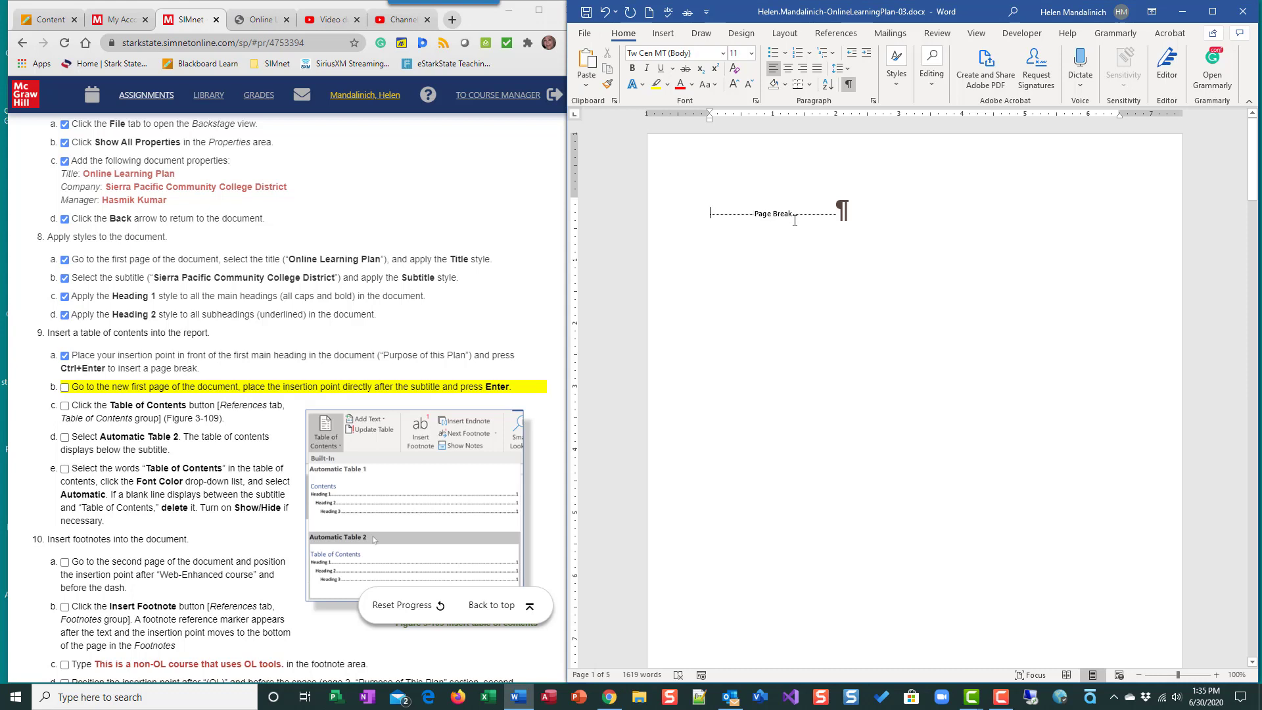
click(849, 84)
key(Return)
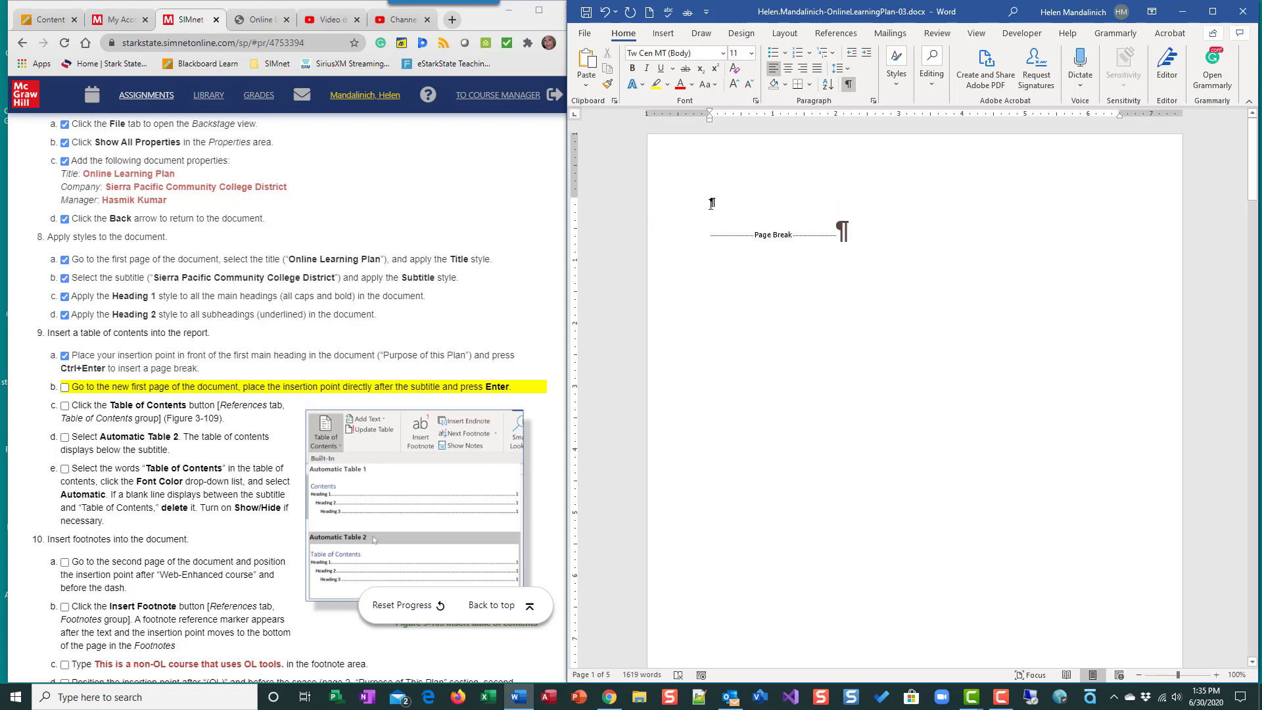
click(66, 387)
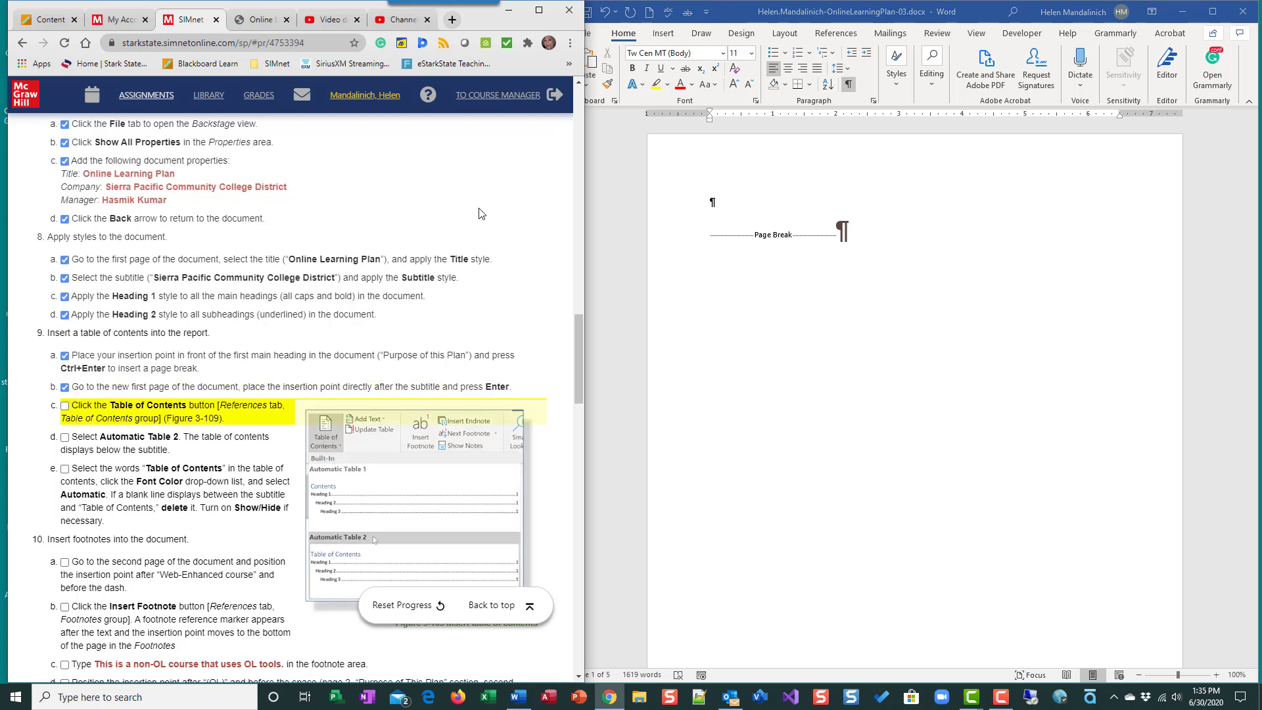
- Insert an Automatic Table 2 table of contents above the page break on the first page and check off instructions 9c and 9d
click(709, 202)
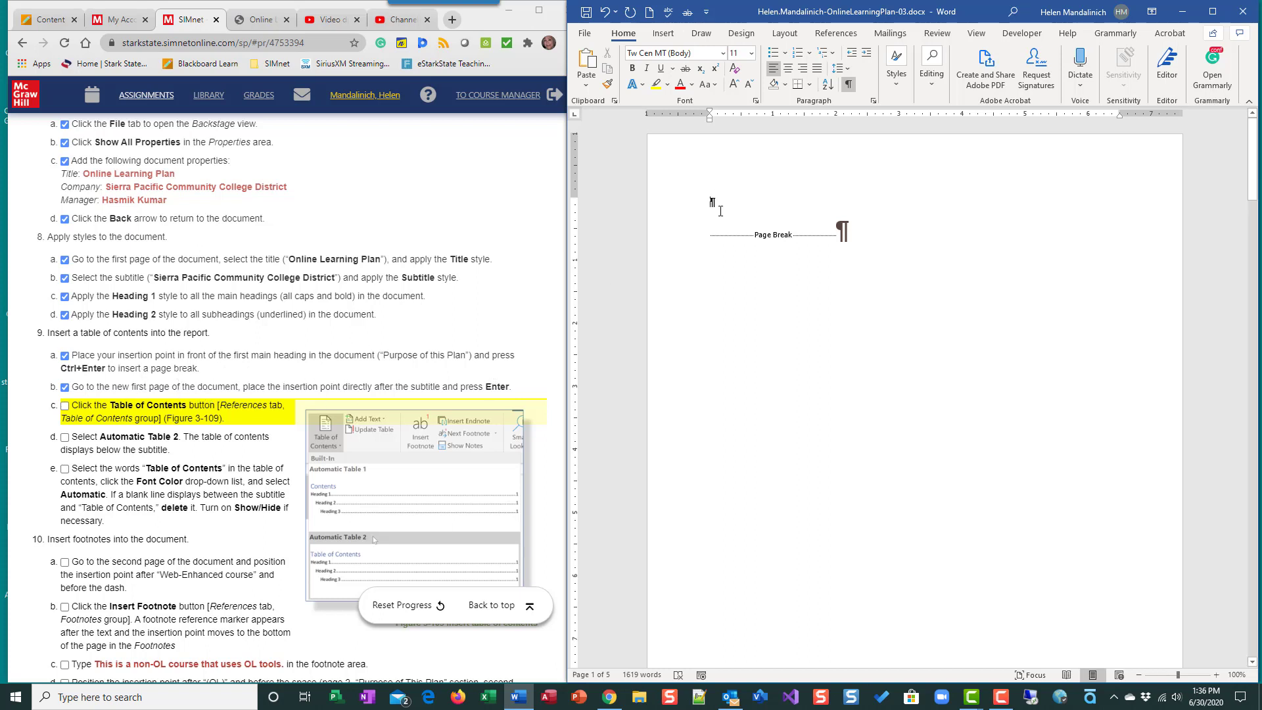
key(Delete)
key(Return)
click(835, 33)
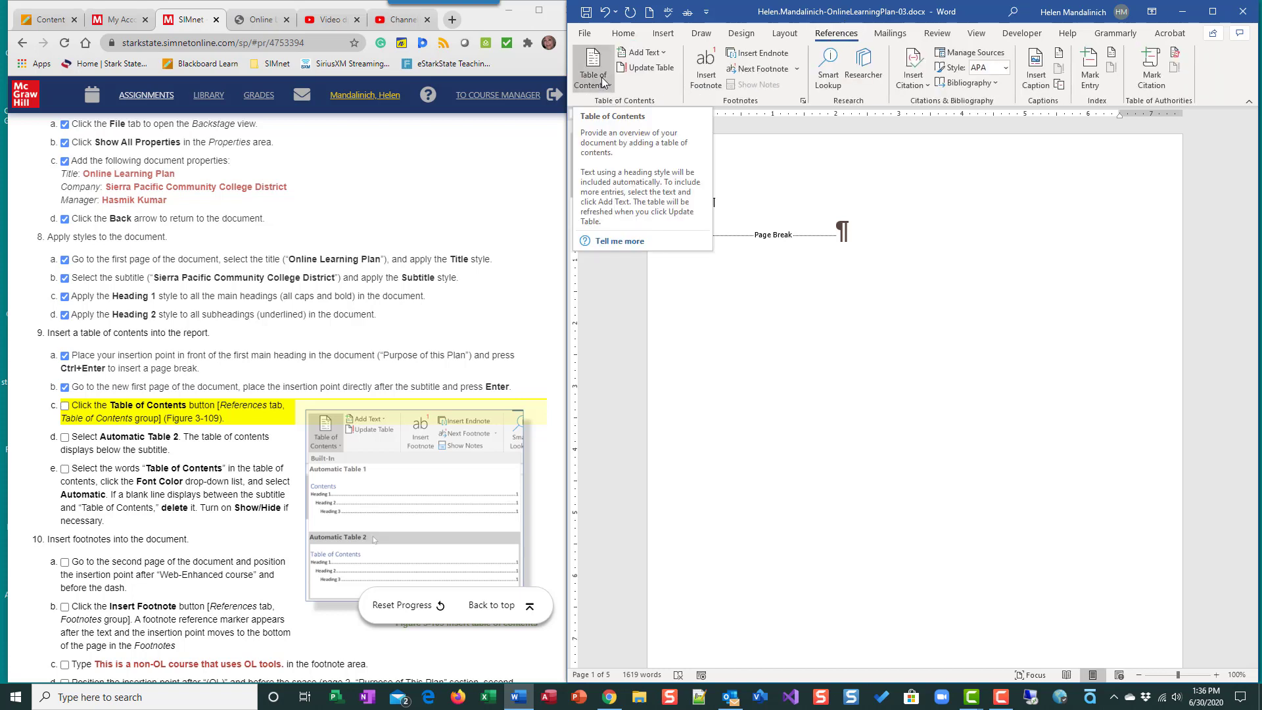
click(602, 78)
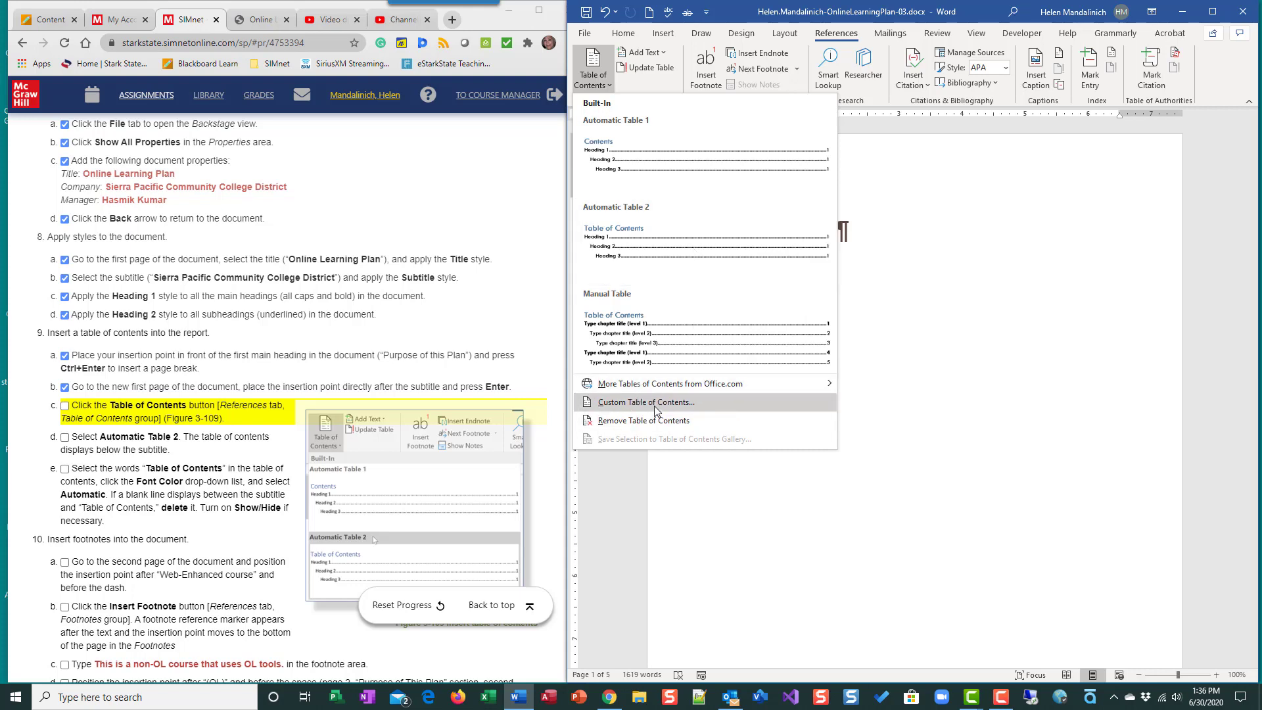
click(667, 255)
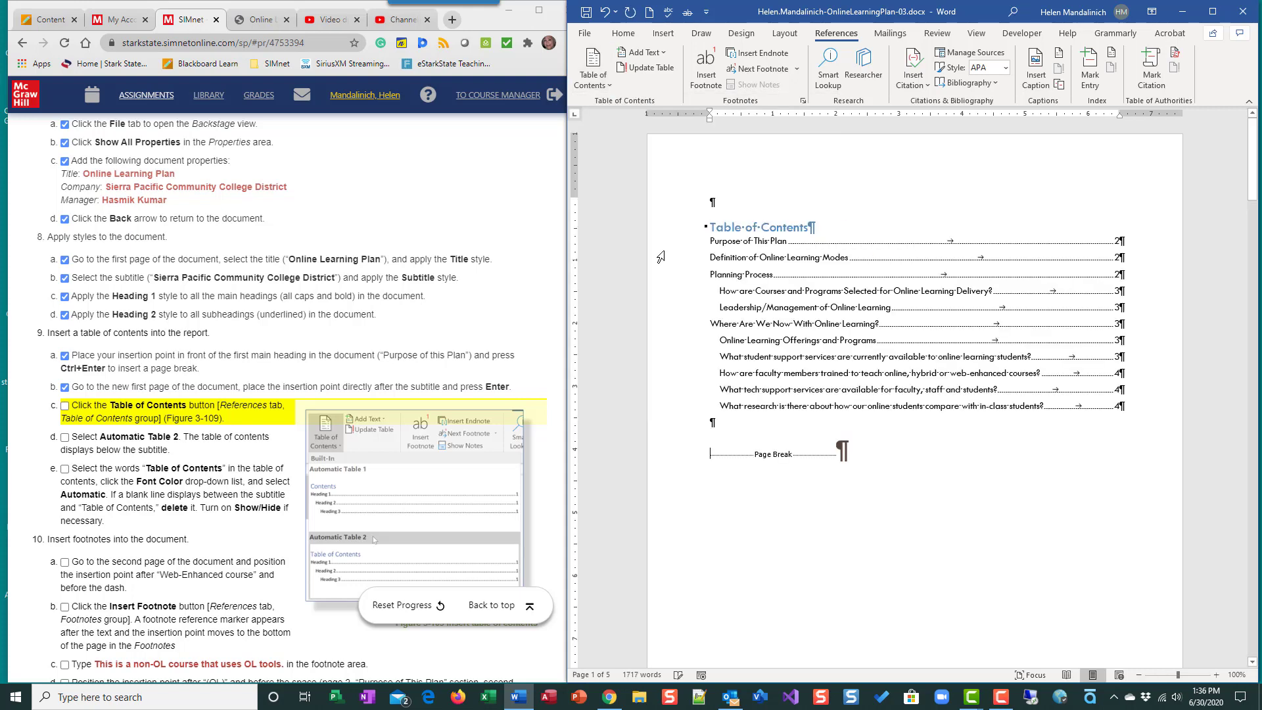
click(65, 406)
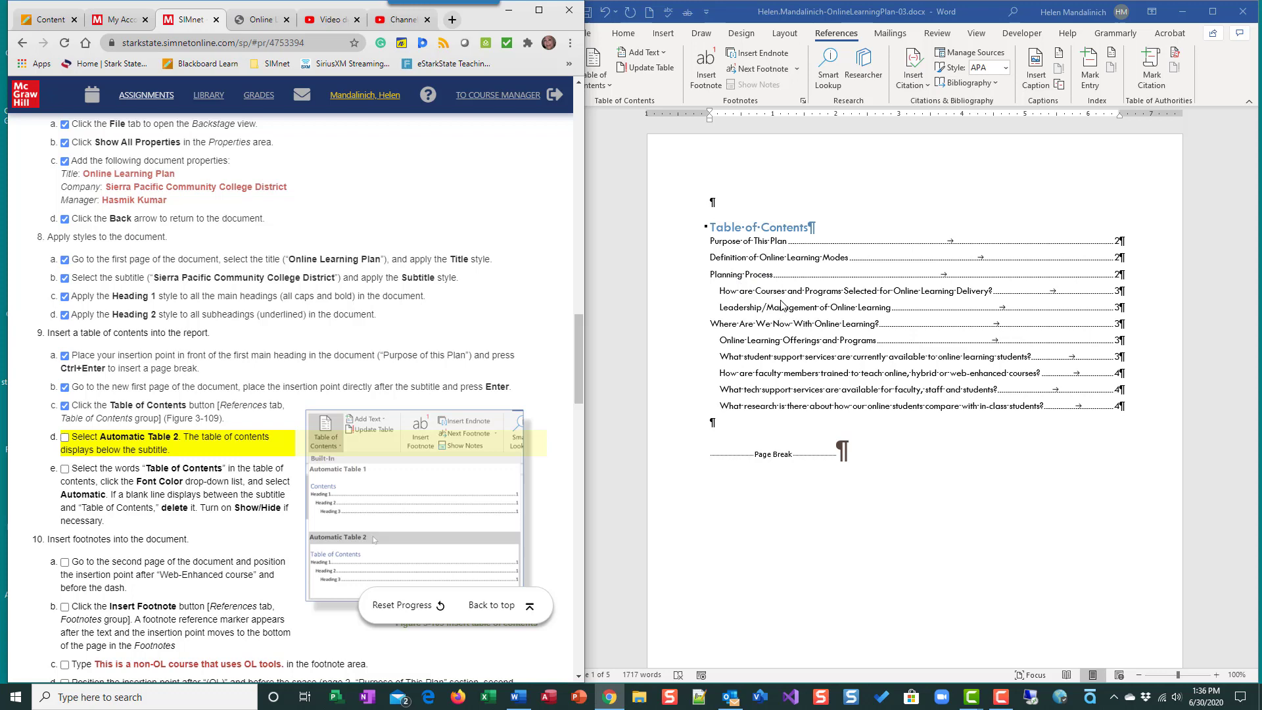
click(64, 437)
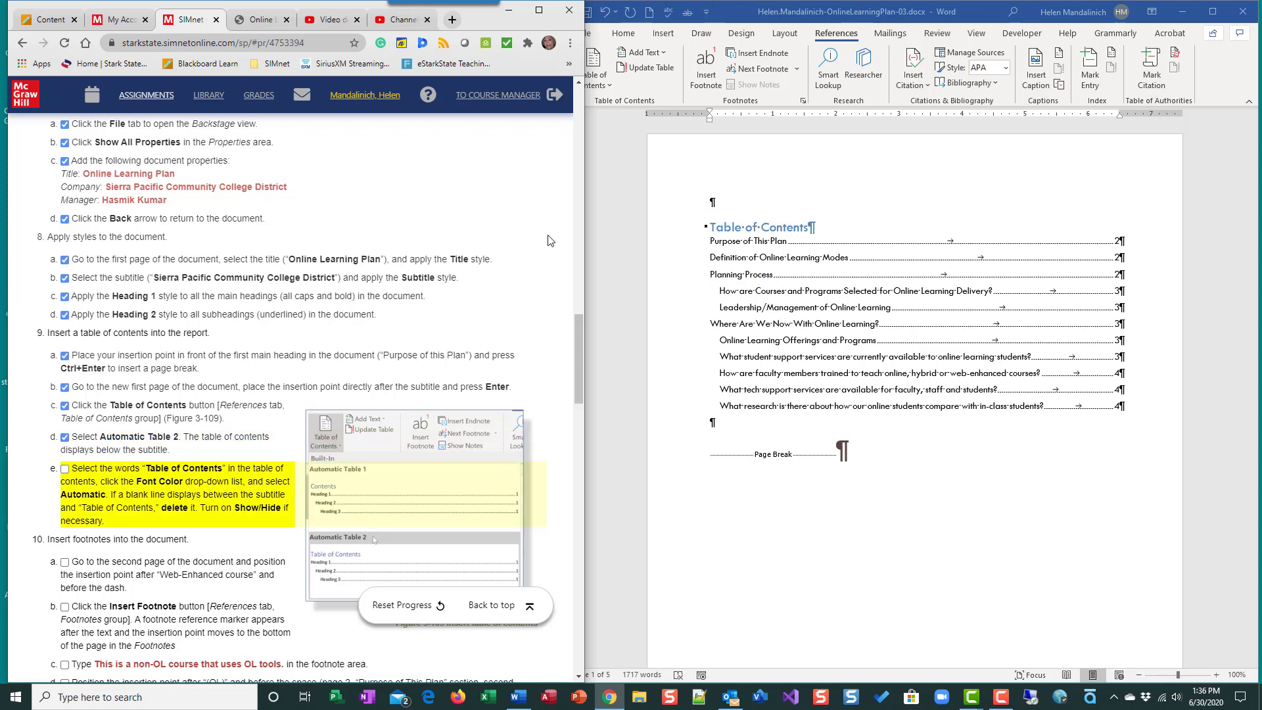
- Set the font color of the "Table of Contents" heading to Automatic and check off instruction 9e
click(684, 234)
click(669, 234)
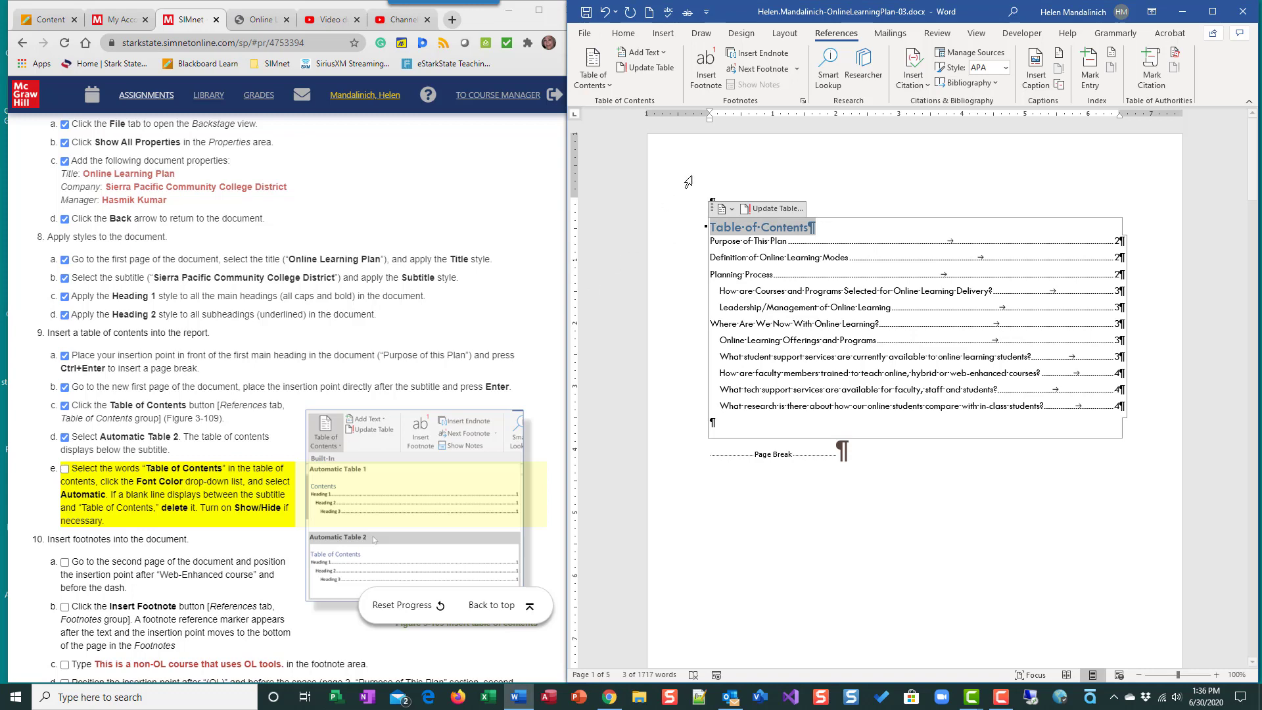
click(623, 33)
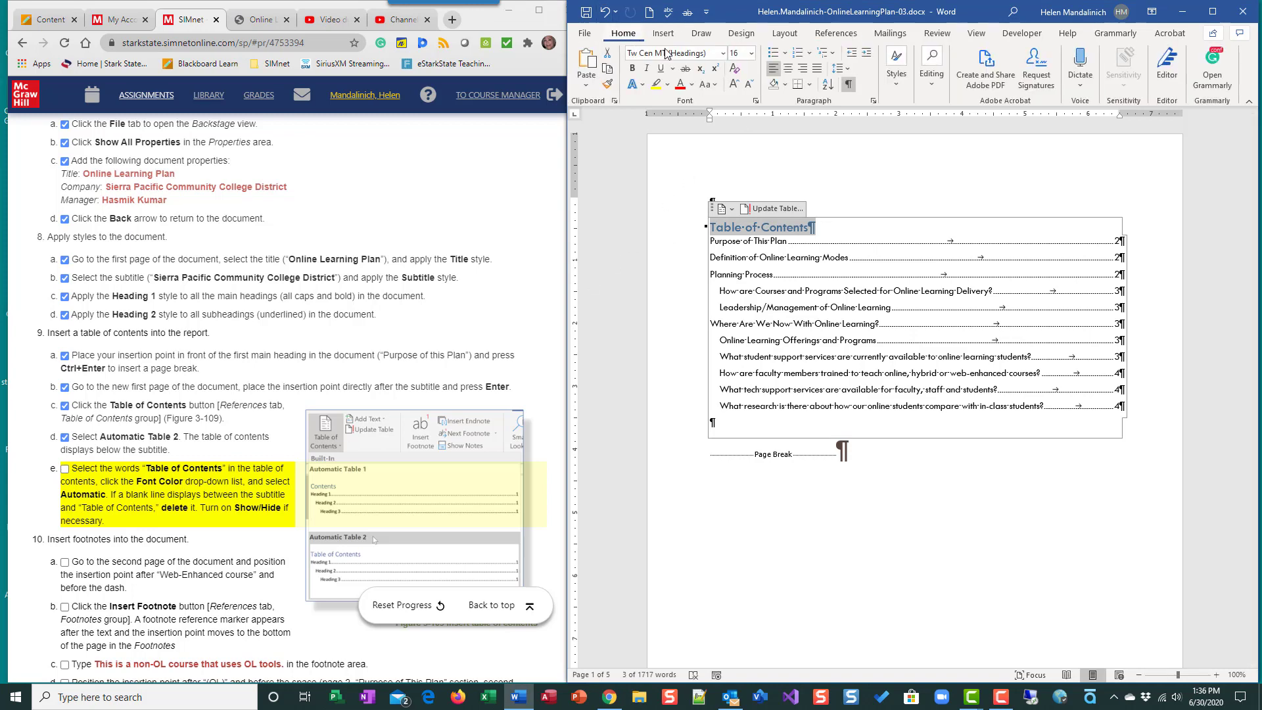
click(691, 88)
click(691, 105)
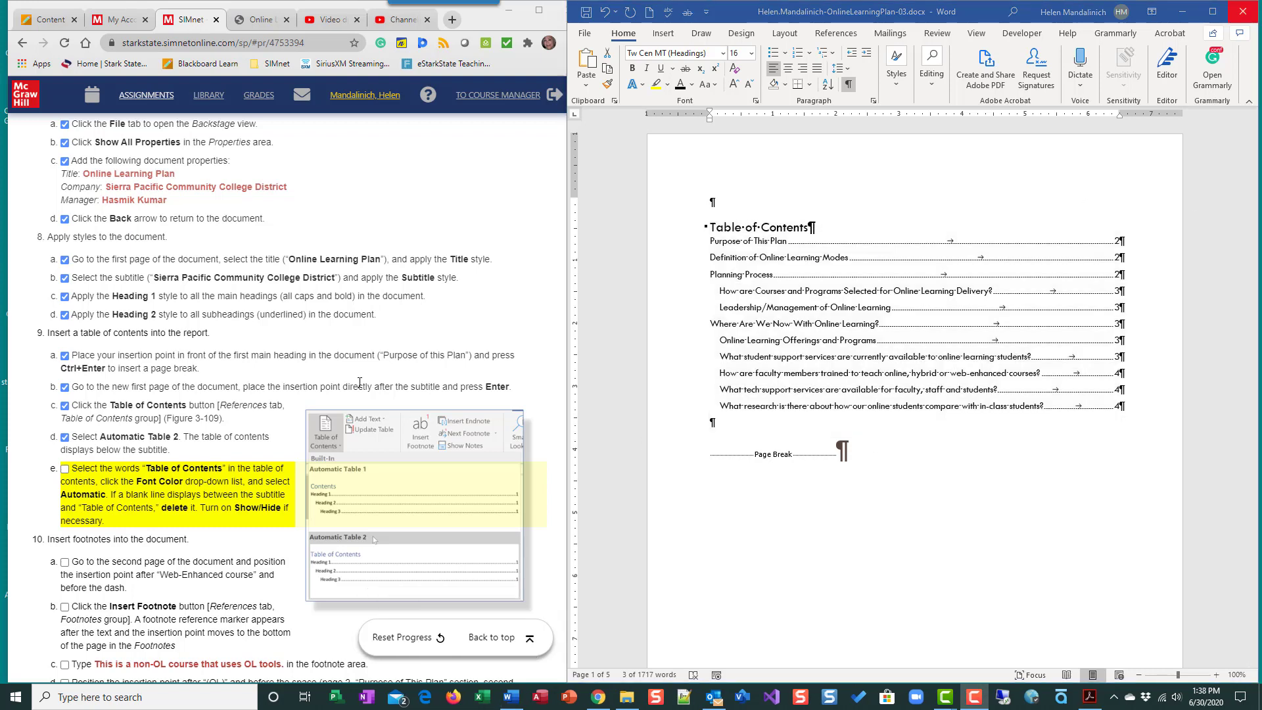
click(64, 468)
- Place the insertion point after "Web-Enhanced course" and before the dash on page 2, and check off instruction 10a
scroll(225, 465, down, 5)
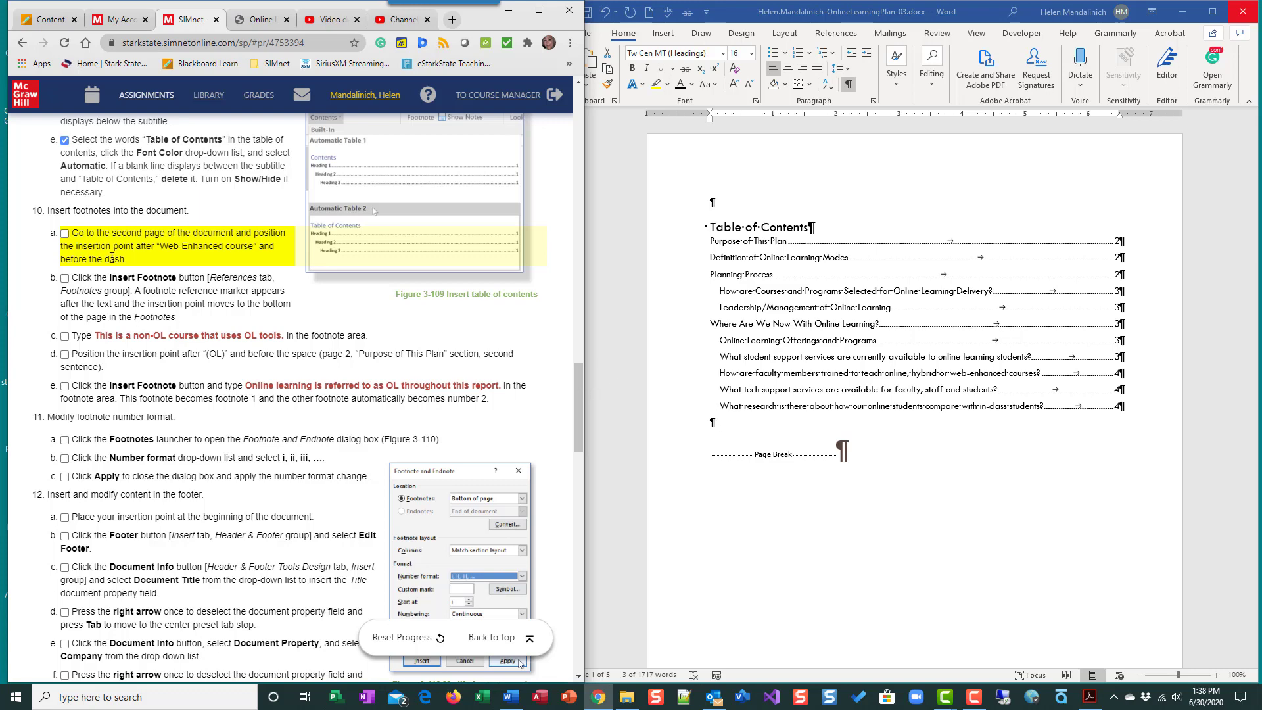
scroll(704, 576, down, 10)
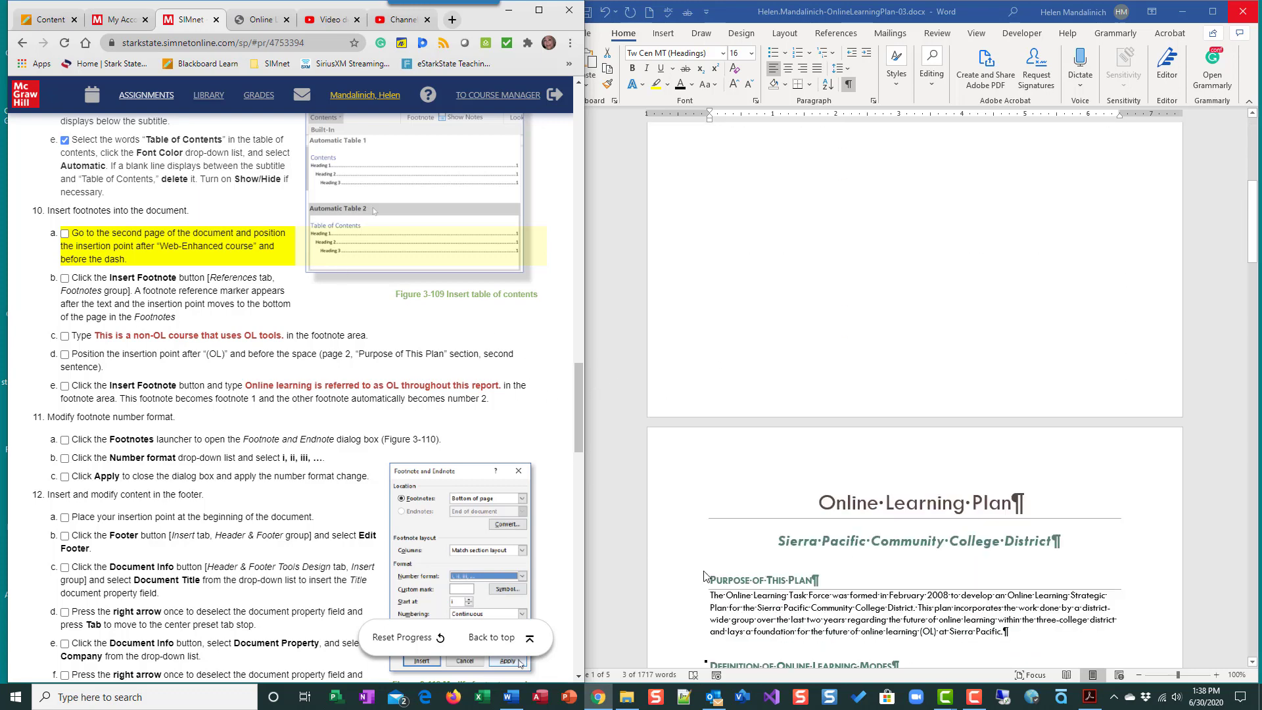
scroll(704, 575, down, 10)
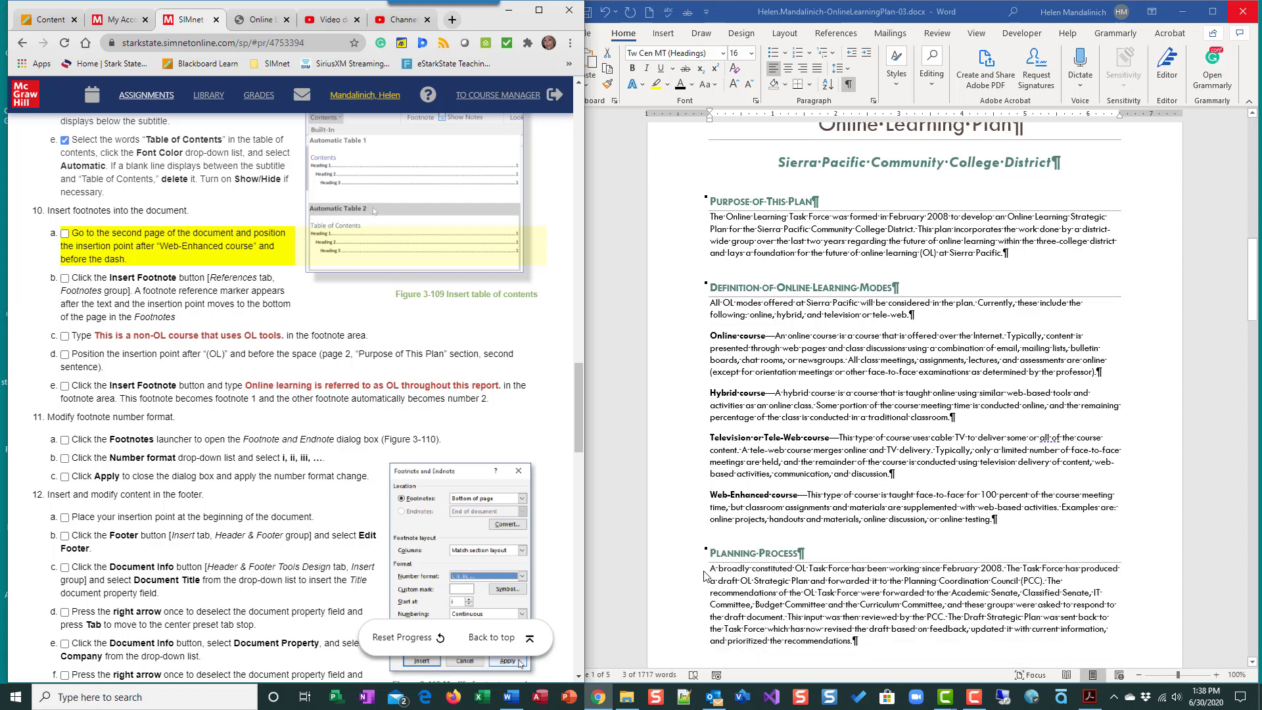
scroll(704, 576, down, 1)
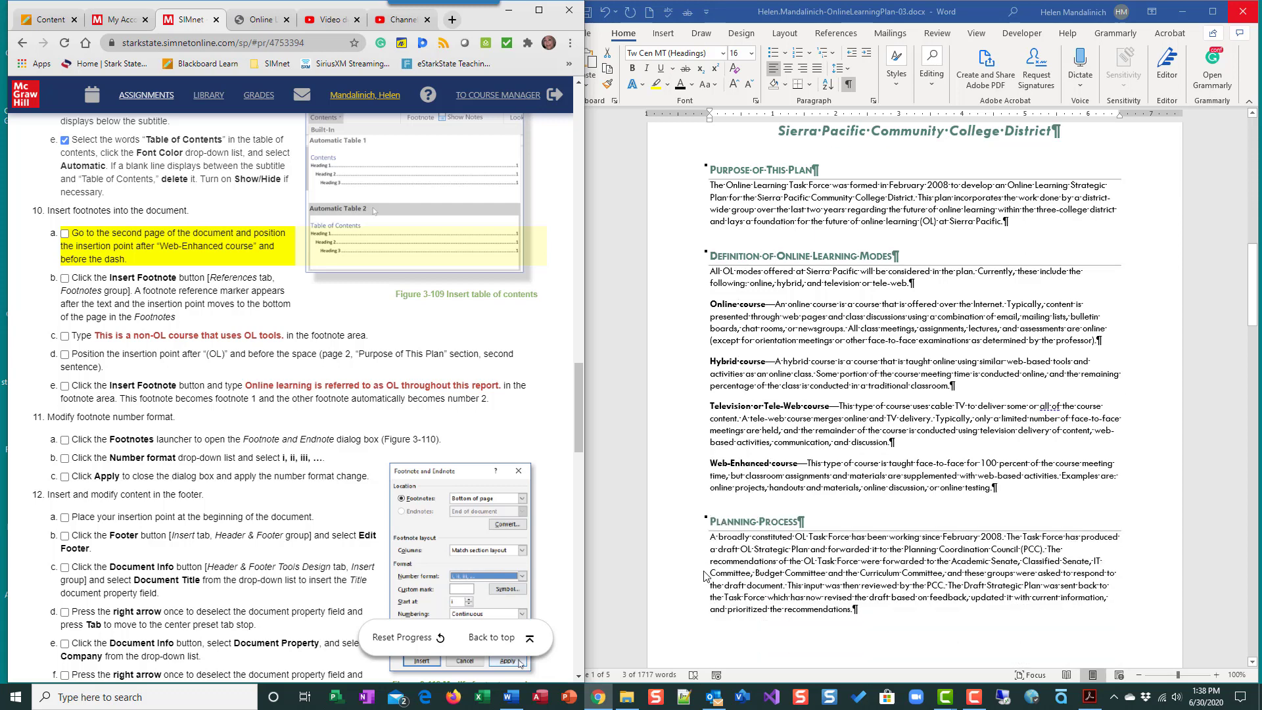
scroll(704, 575, down, 2)
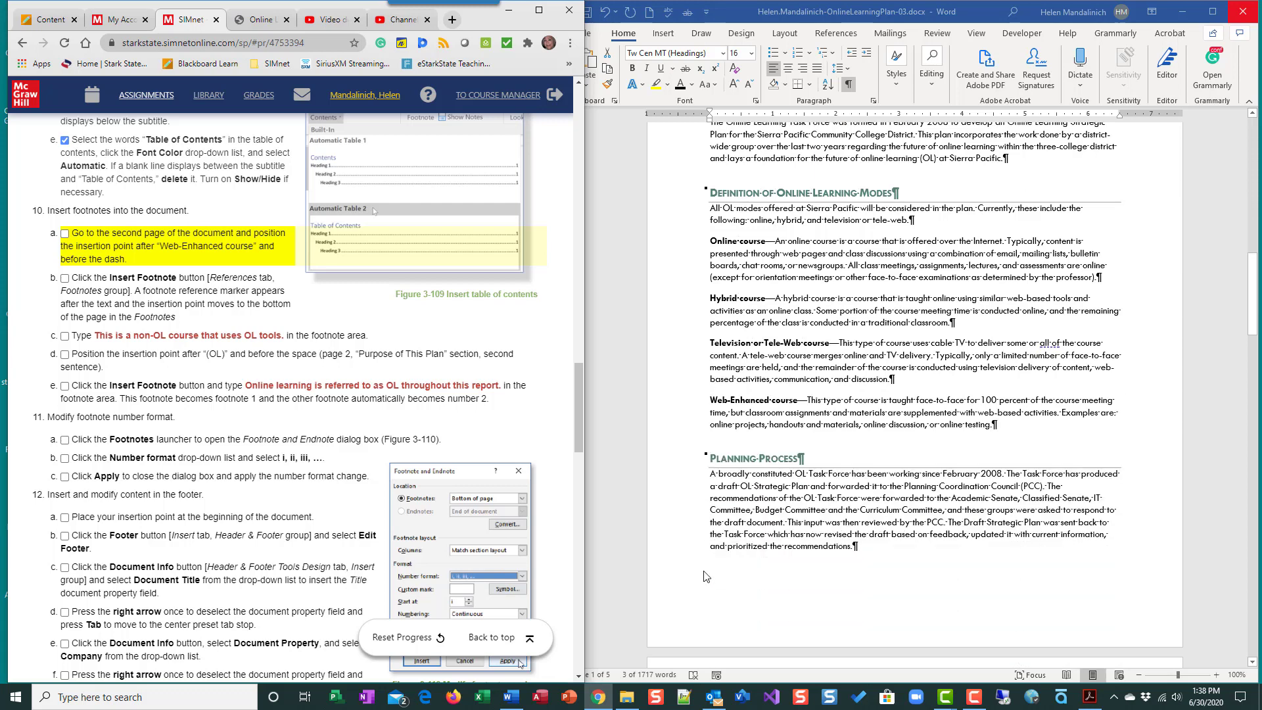
scroll(704, 576, up, 1)
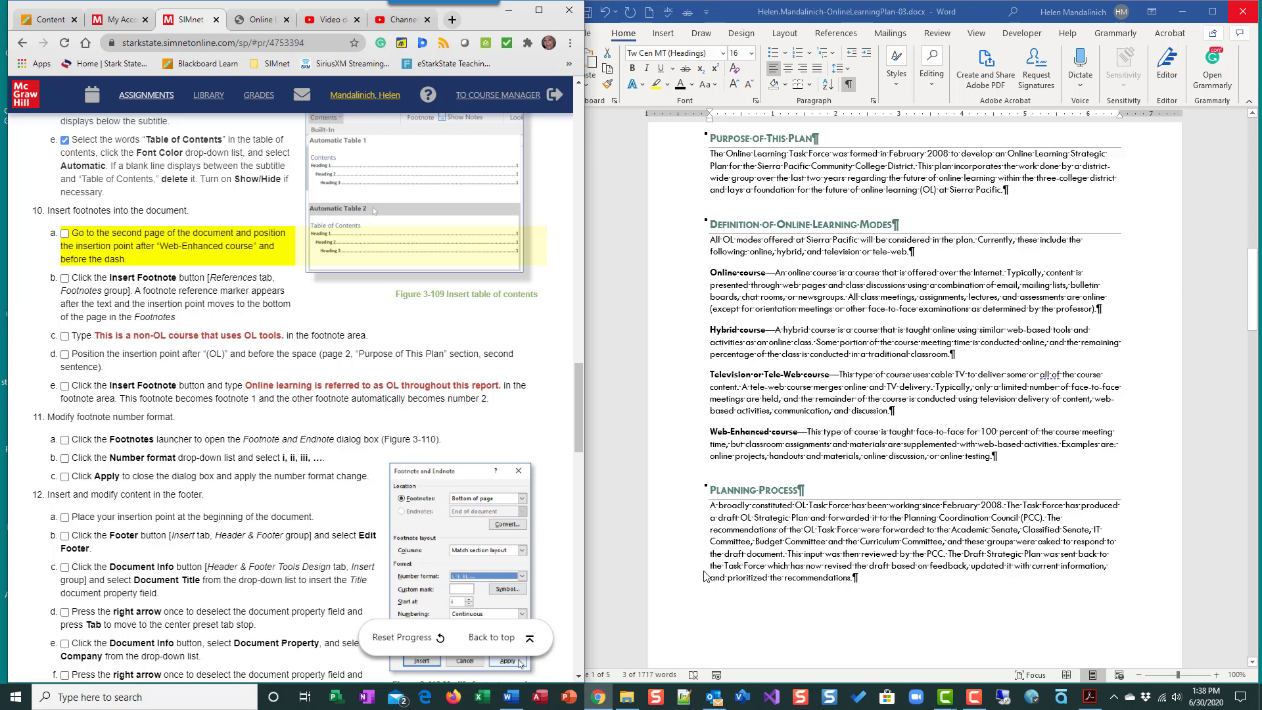
click(797, 432)
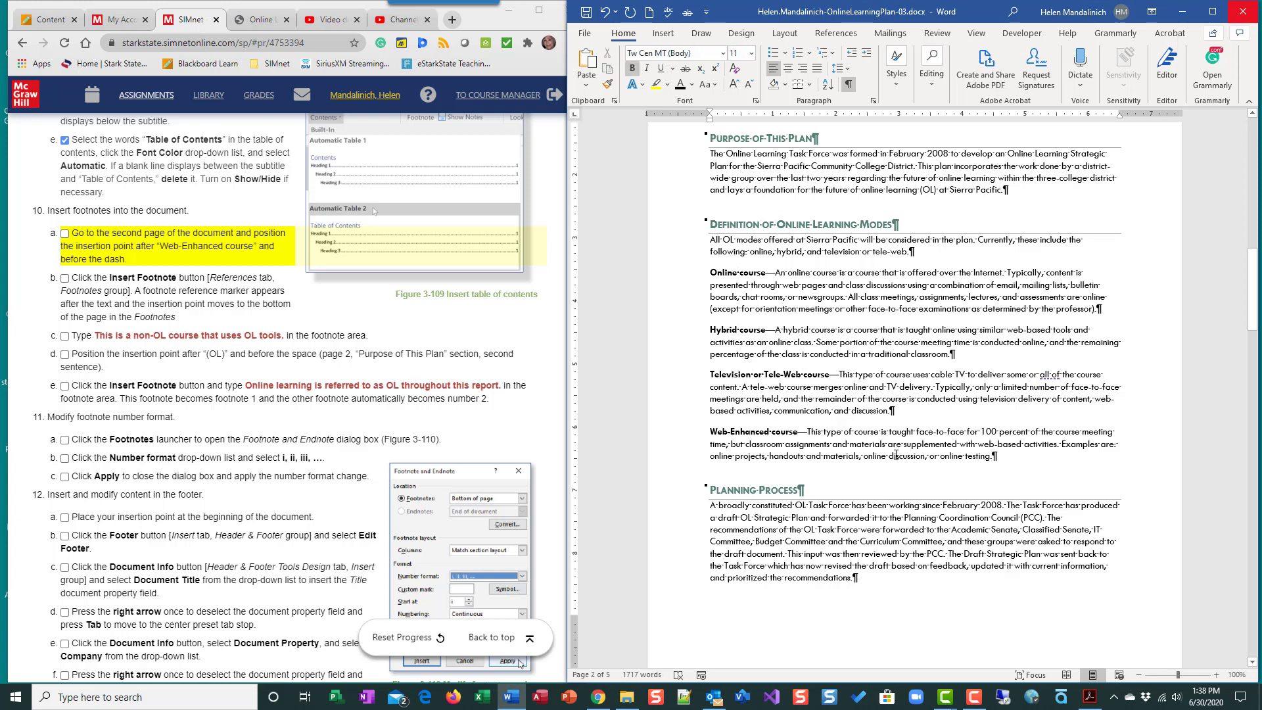
click(65, 233)
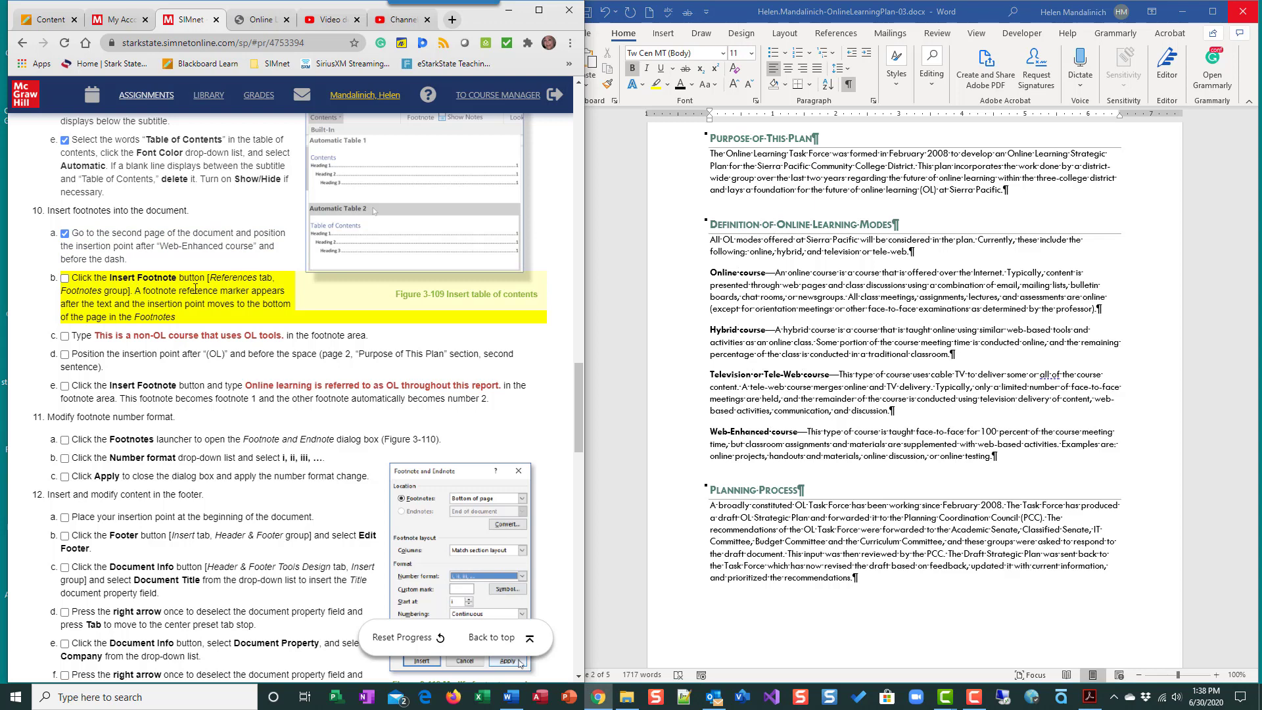
- Insert a footnote after "Web-Enhanced course" on page 2 with the text "This is a non-OLcourse that use OL tools."
click(826, 35)
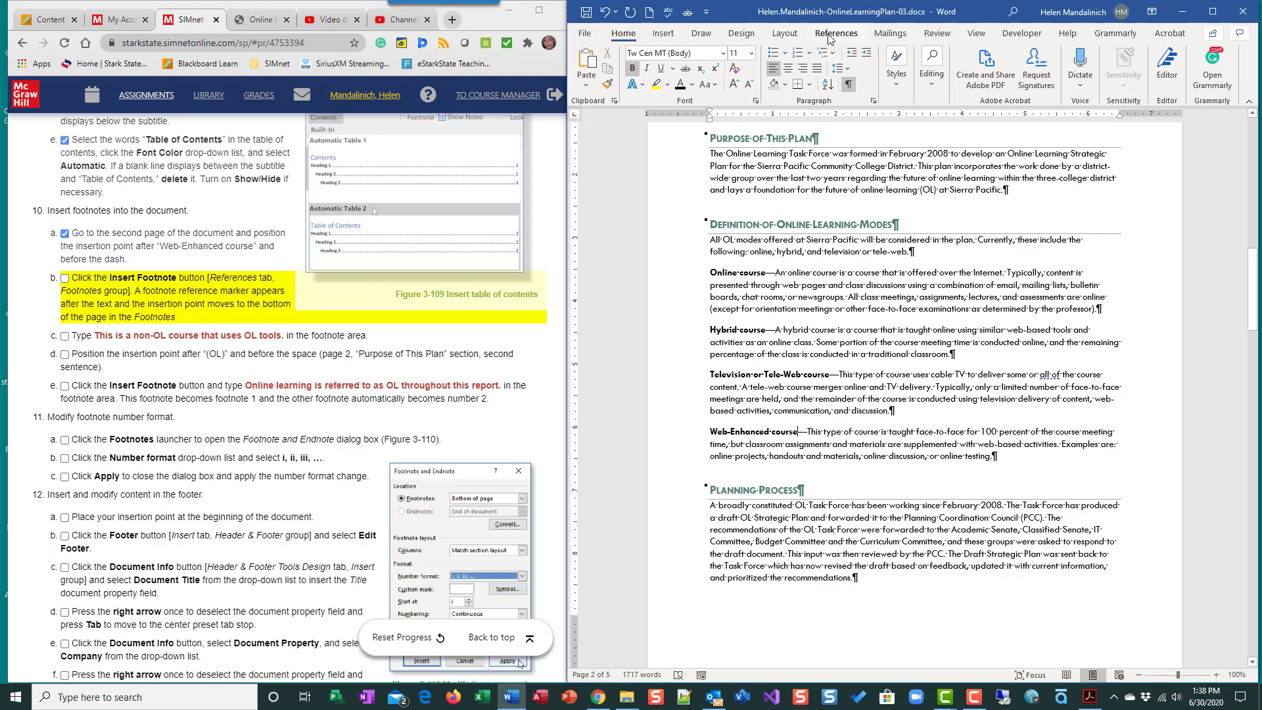
click(829, 35)
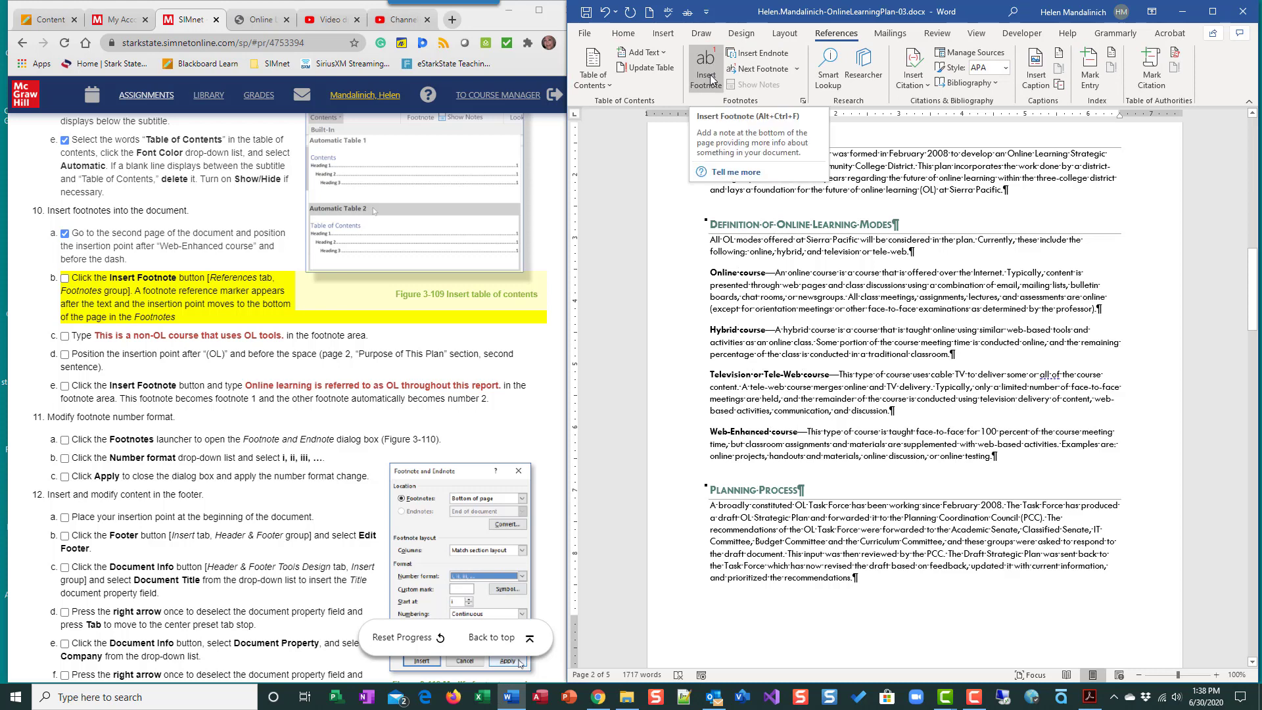
click(709, 78)
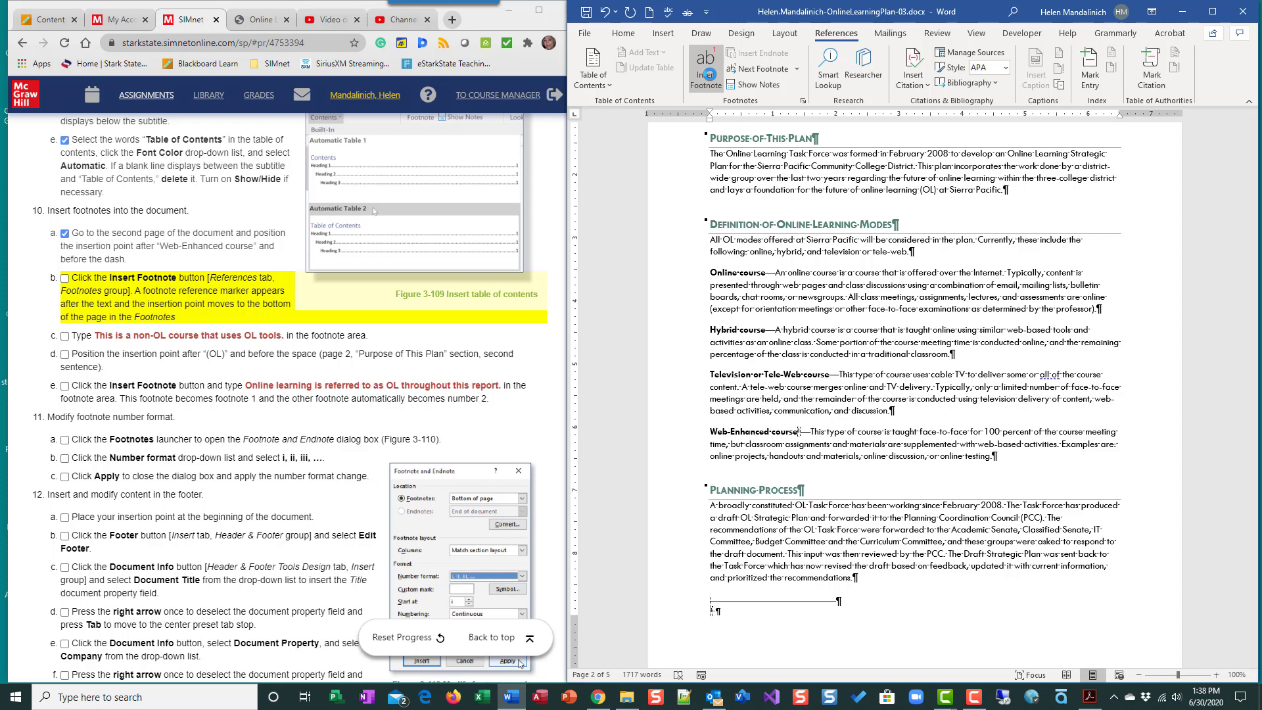
text(This is a non-OLcourse that use OL tools.)
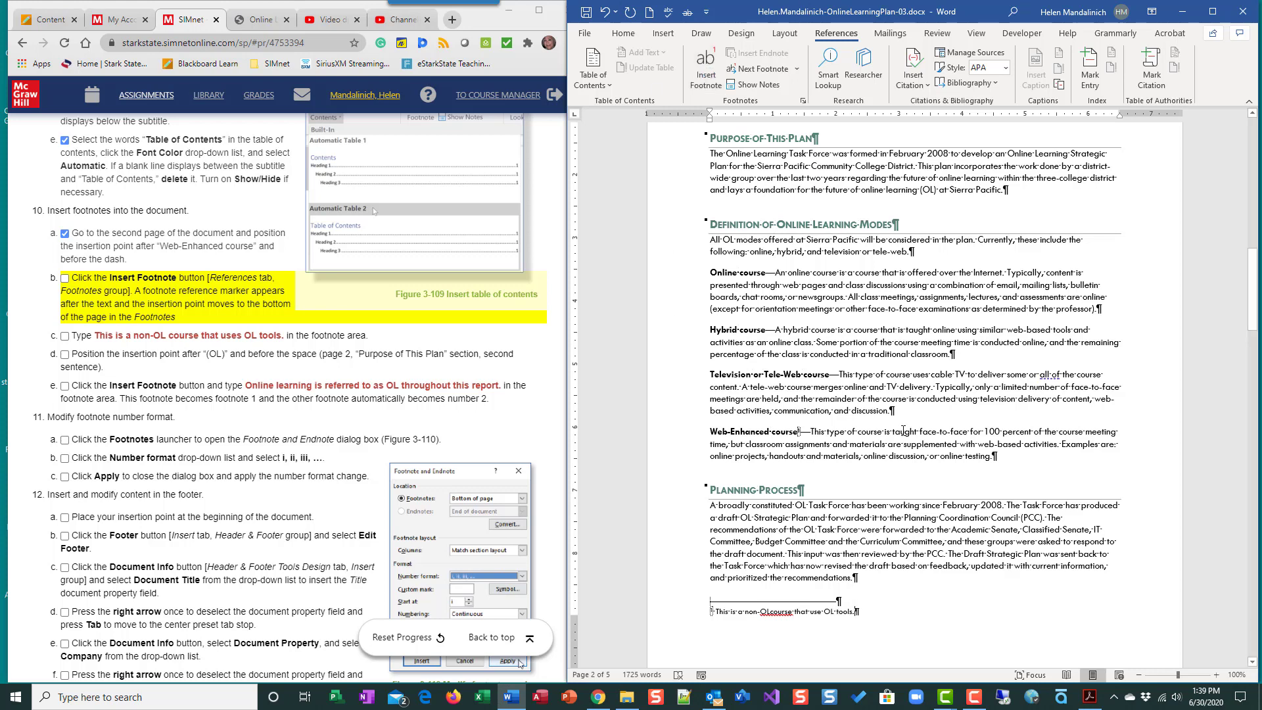
- Check off instruction 10c and place the insertion point between "OL" and "course" in the footnote text
click(1215, 675)
click(1215, 675)
click(1215, 675)
click(1216, 675)
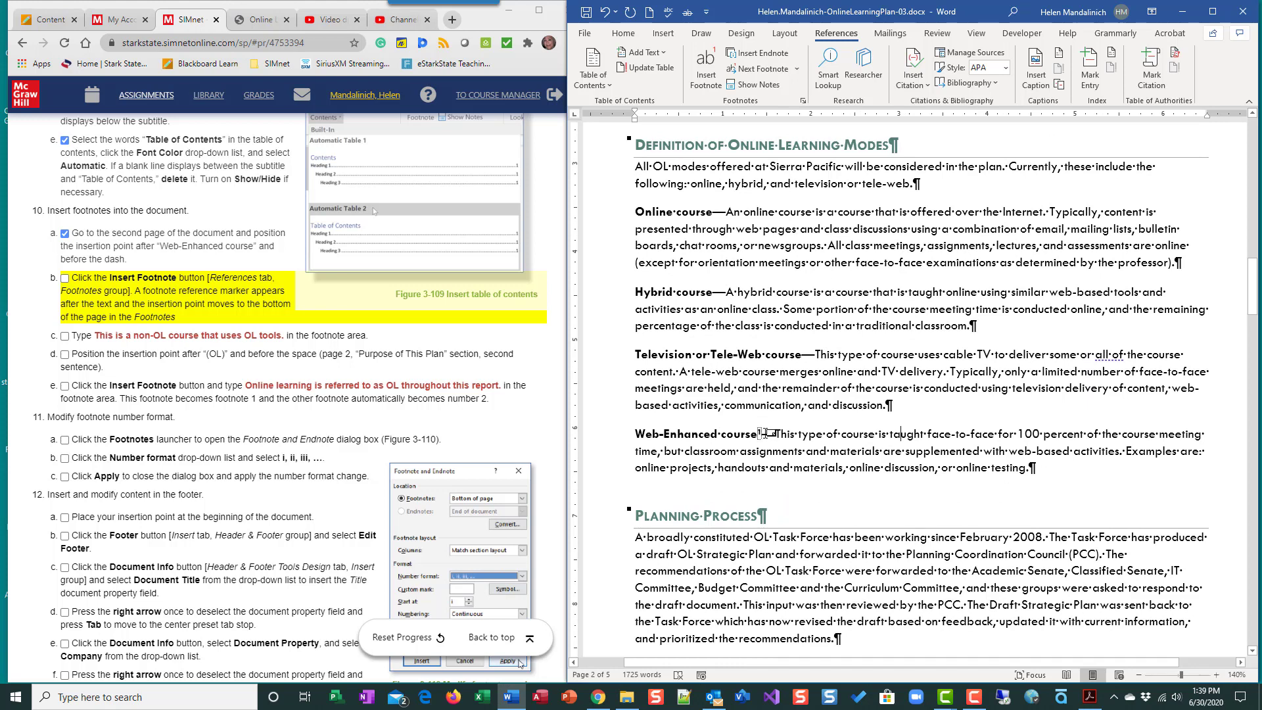
scroll(830, 430, down, 3)
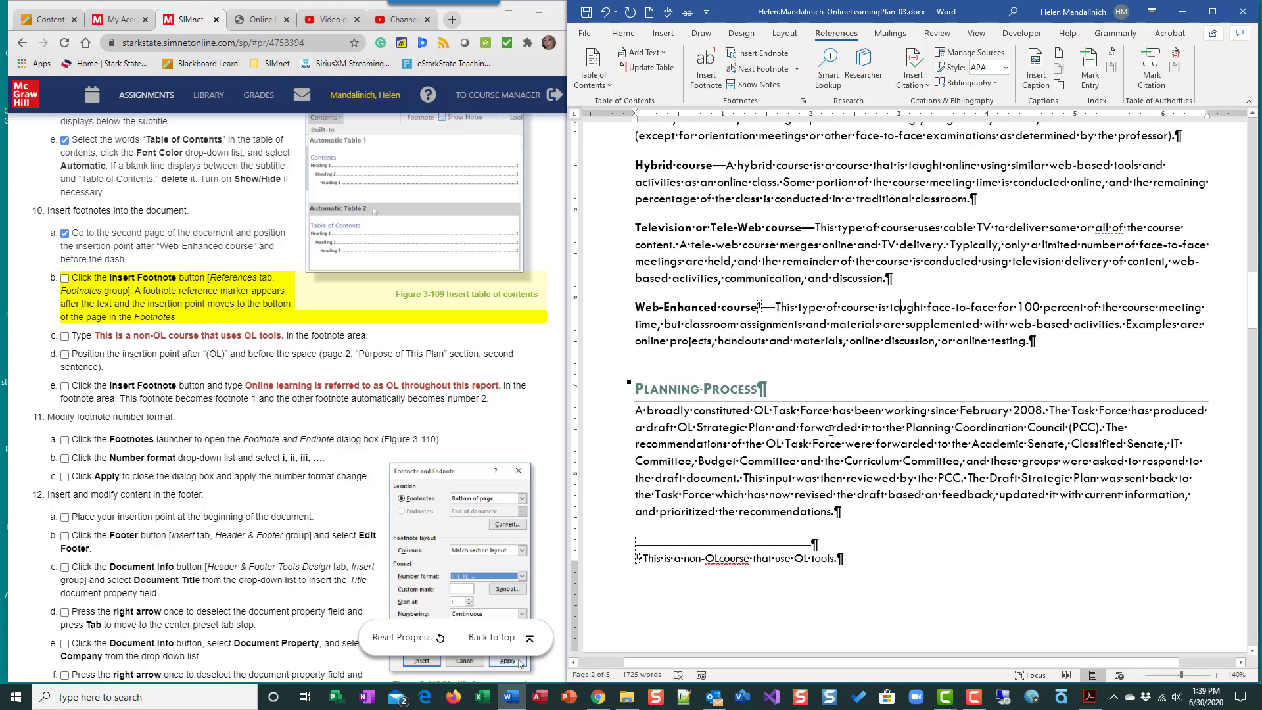
scroll(830, 431, down, 2)
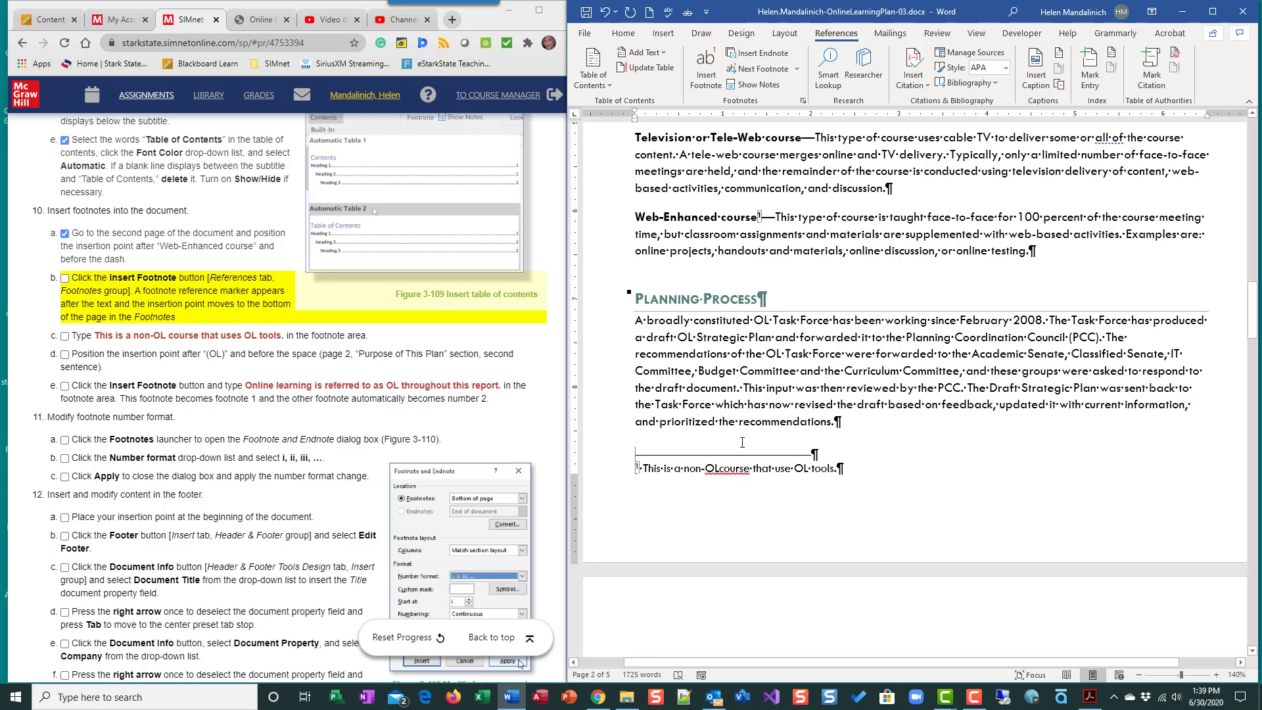
click(713, 472)
click(65, 336)
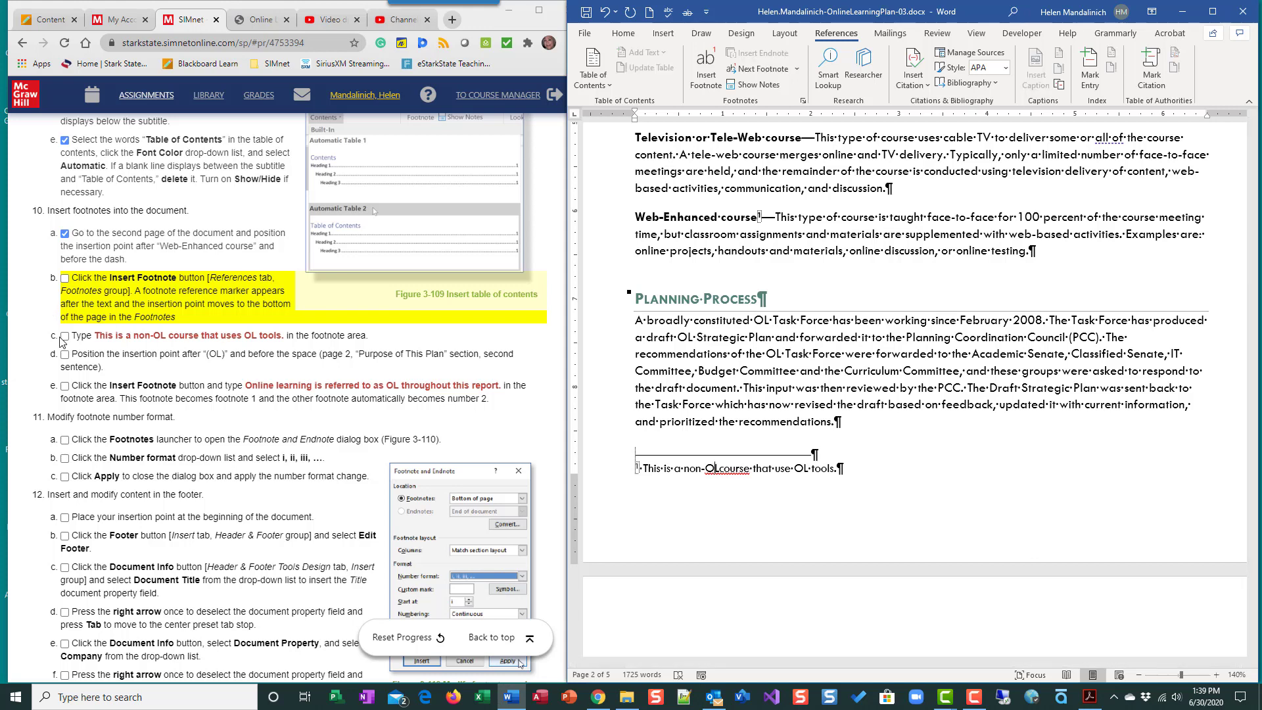
click(732, 476)
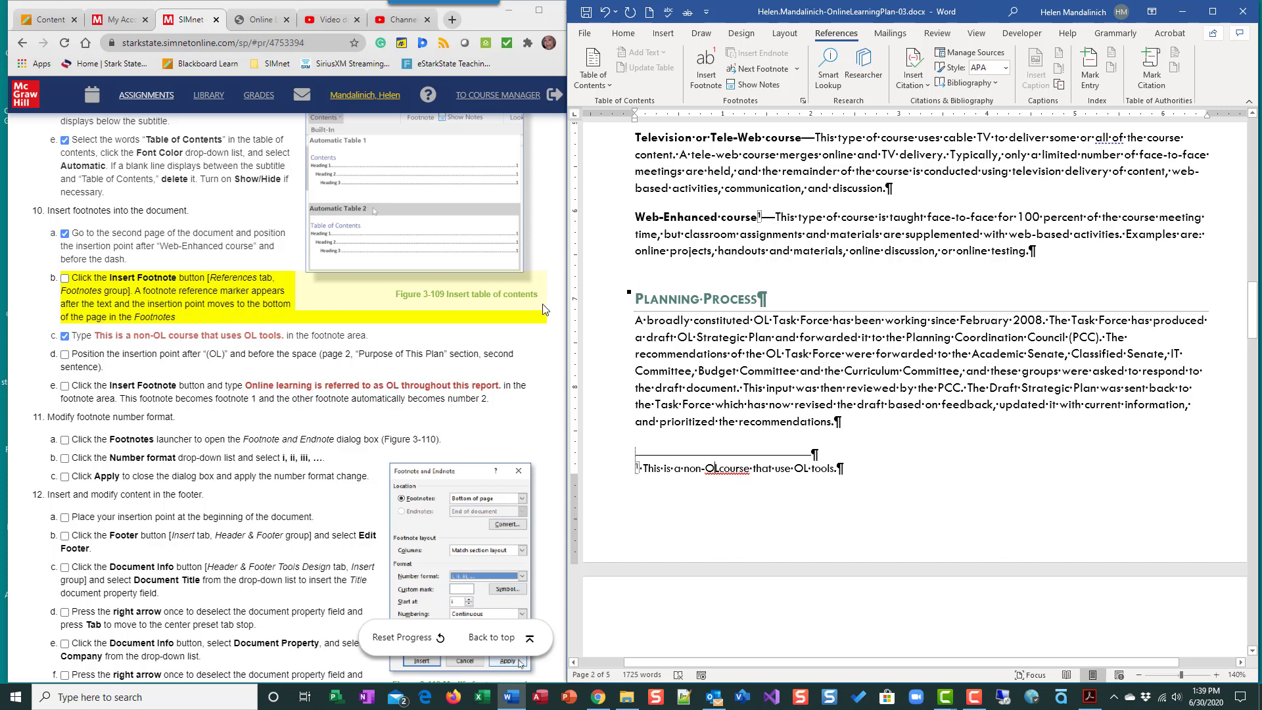
- Insert a footnote after "(OL)" in the "Purpose of This Plan" section reading "Online learning is referred to as OL throughout this report."
scroll(721, 327, up, 2)
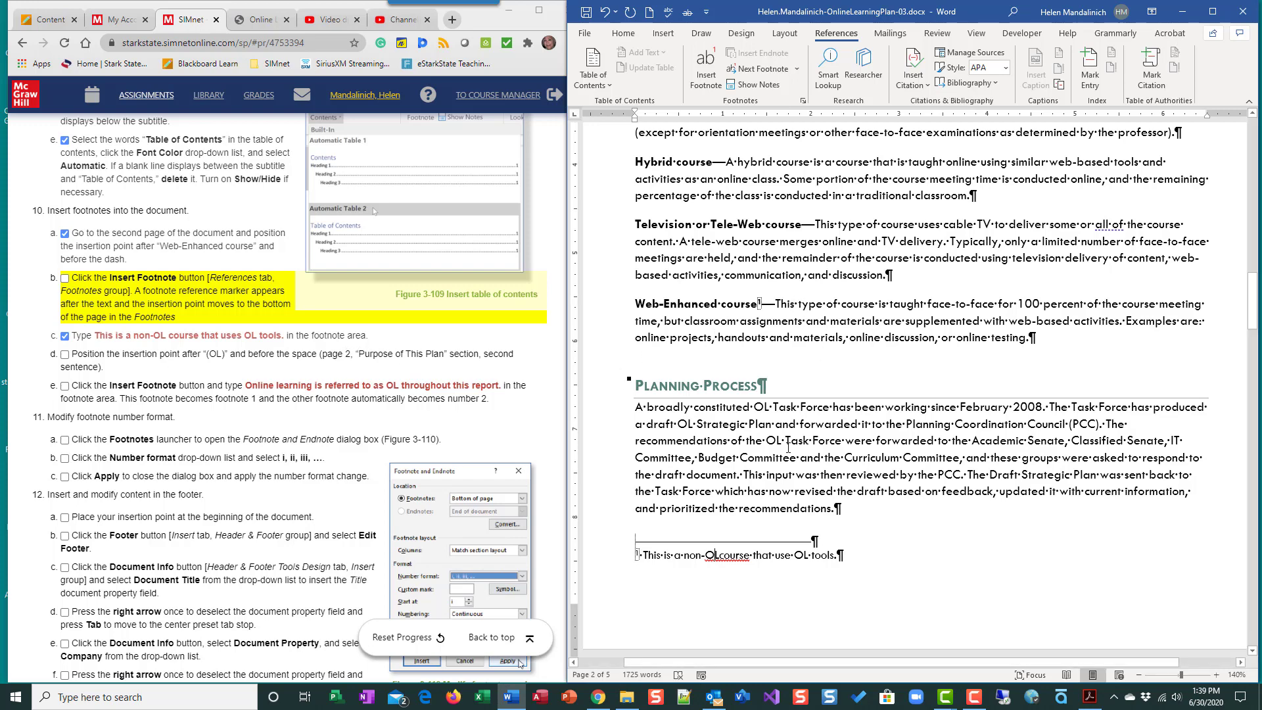
scroll(787, 447, up, 3)
scroll(788, 447, up, 3)
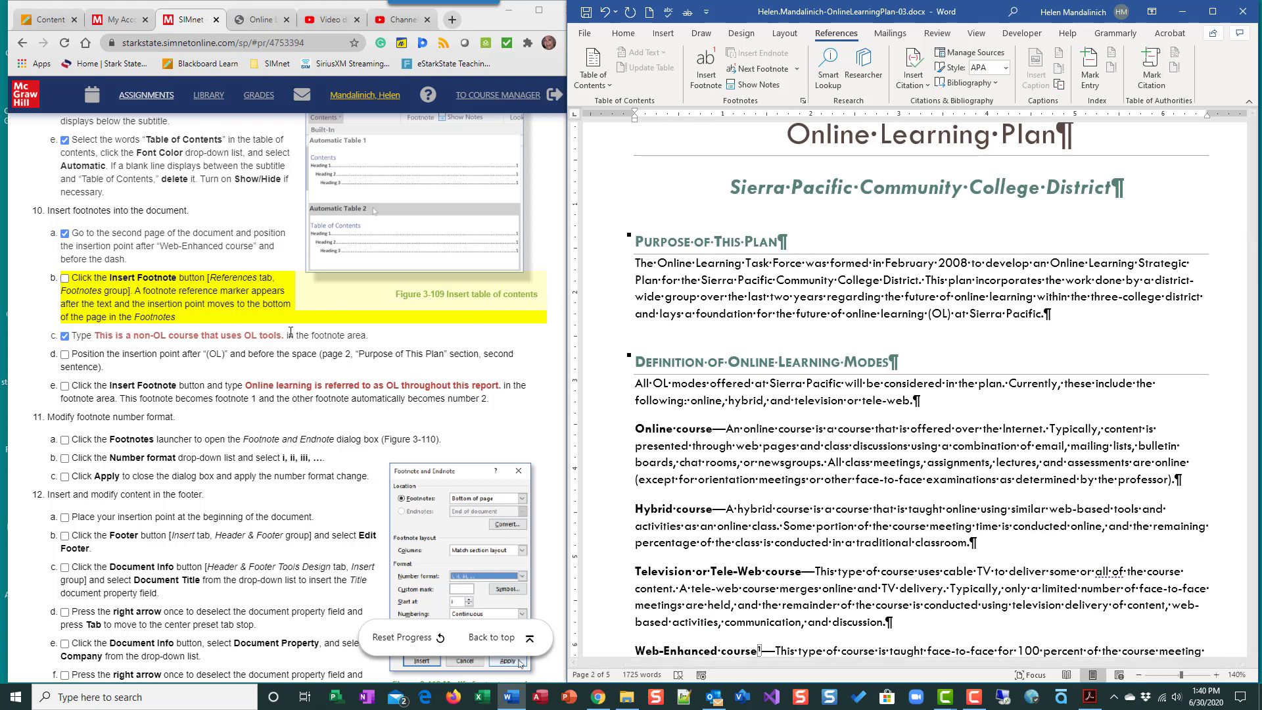
click(950, 314)
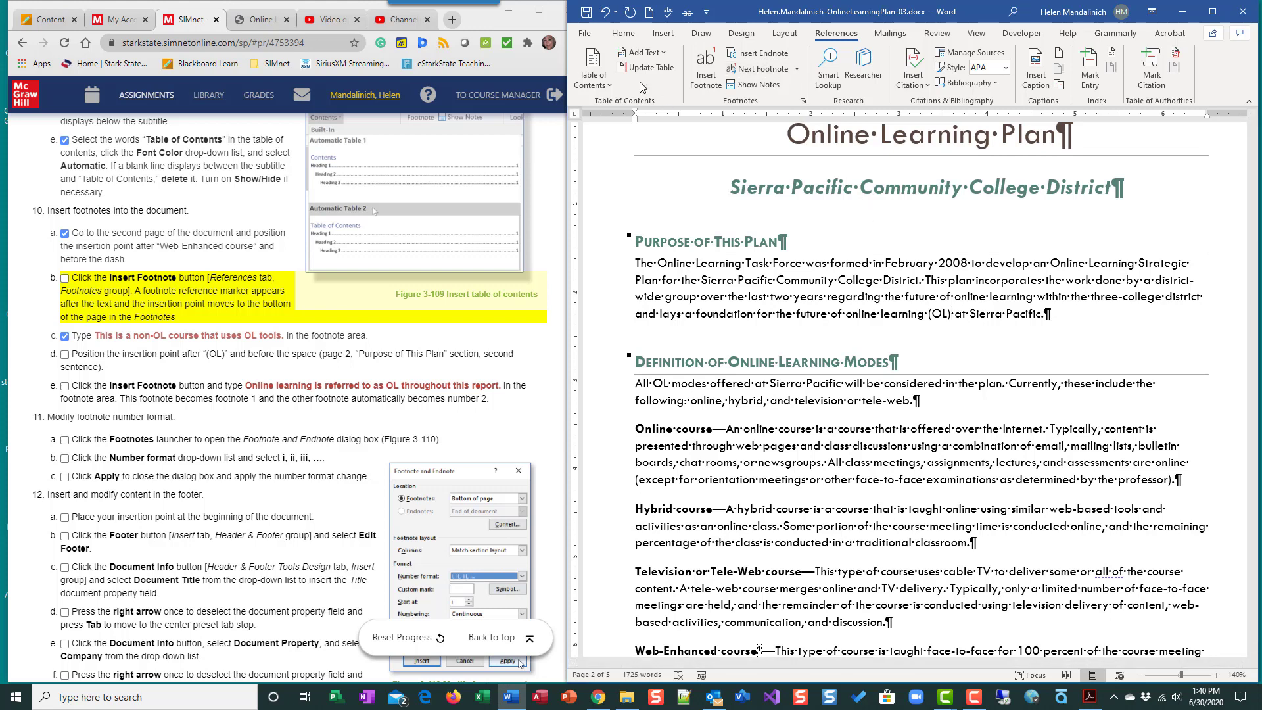
click(705, 67)
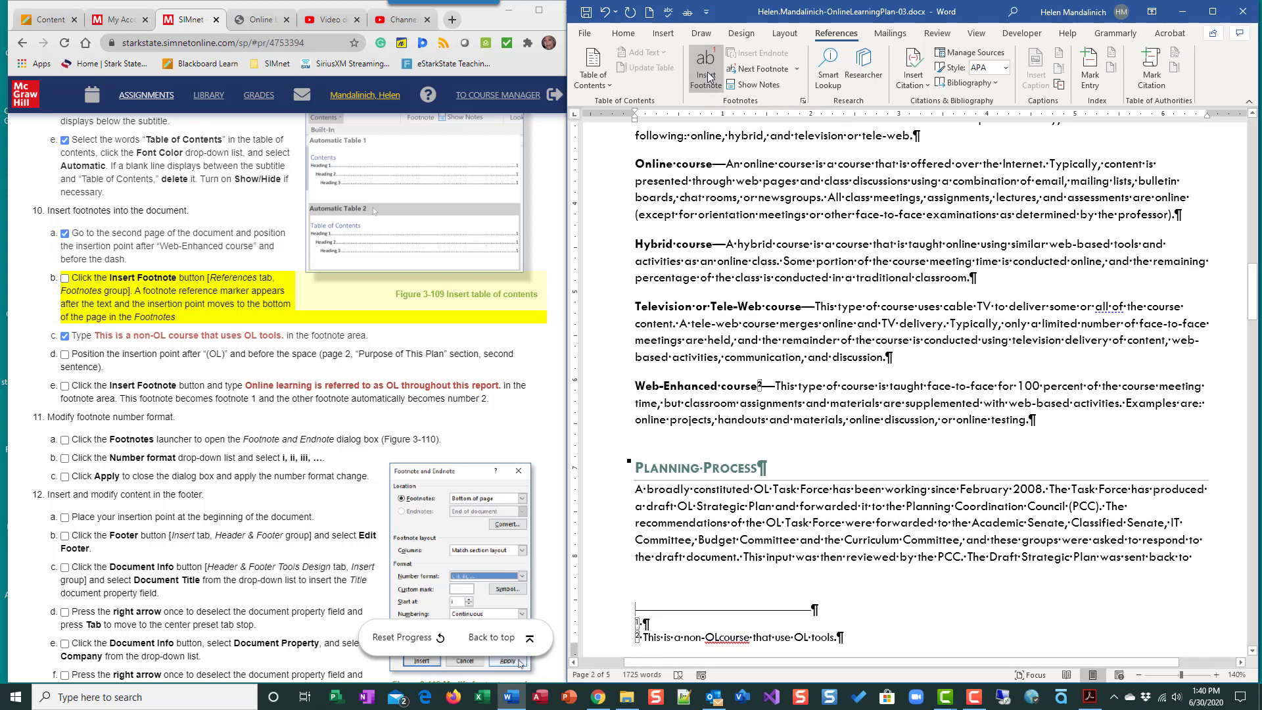
text(Online )
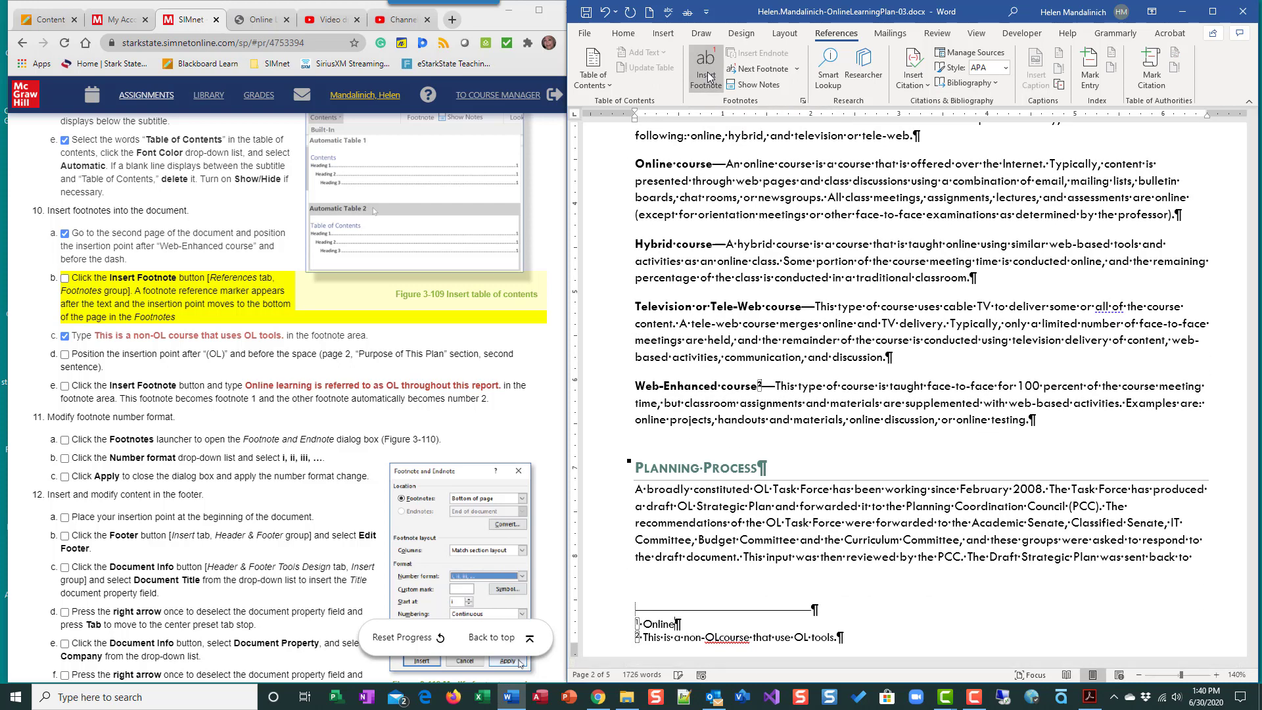
text(learning is referred to )
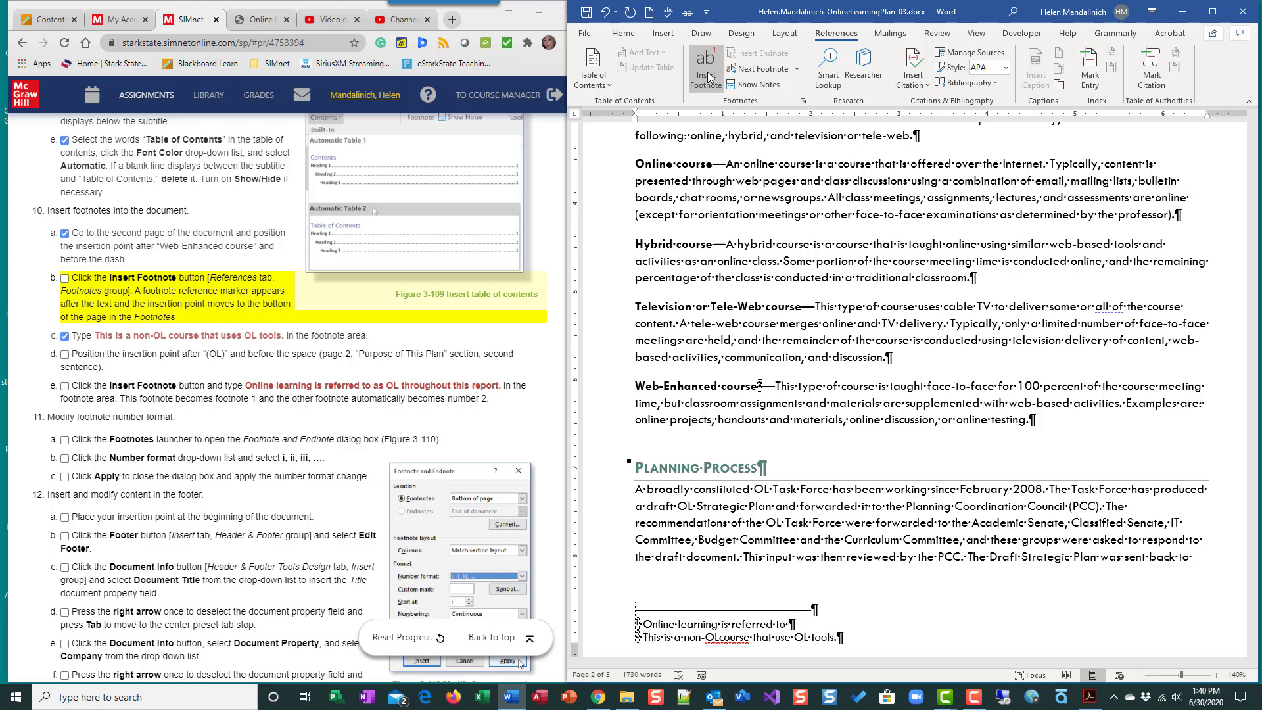
text(as OL throughout this report.)
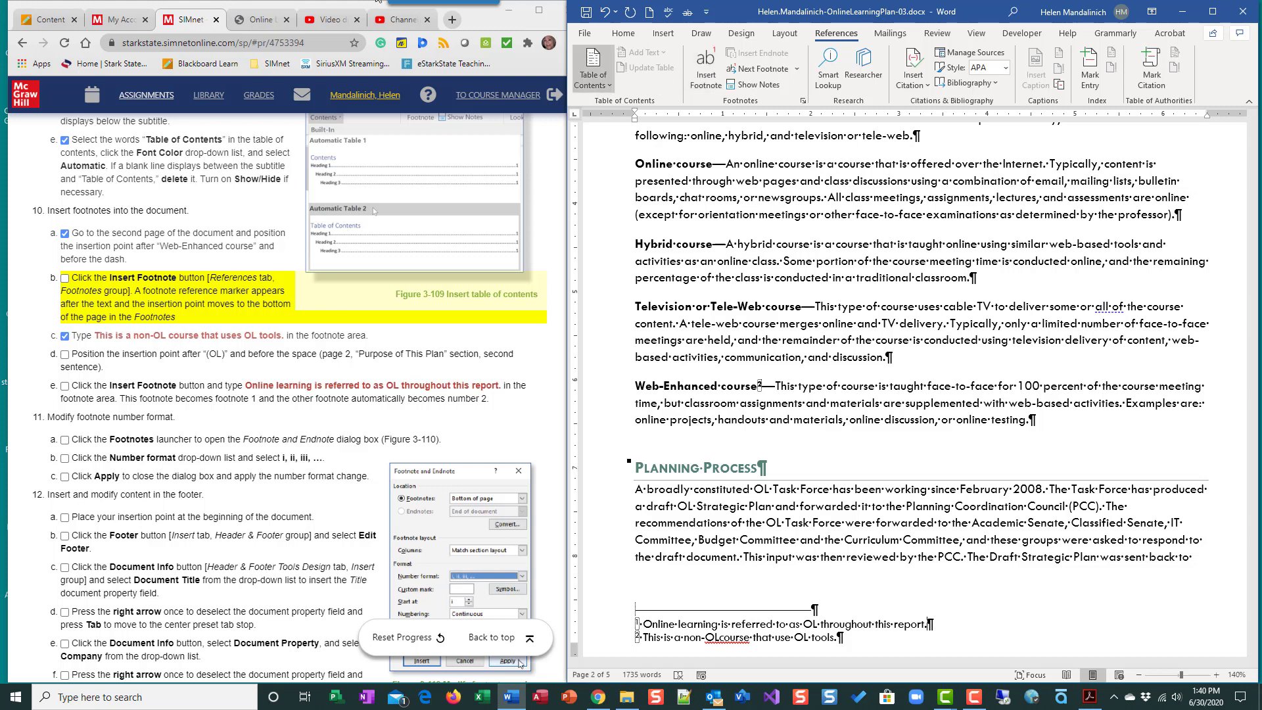
- Check off instructions 10d and 10e, and add the missing space between "OL" and "course" in the second footnote
click(65, 355)
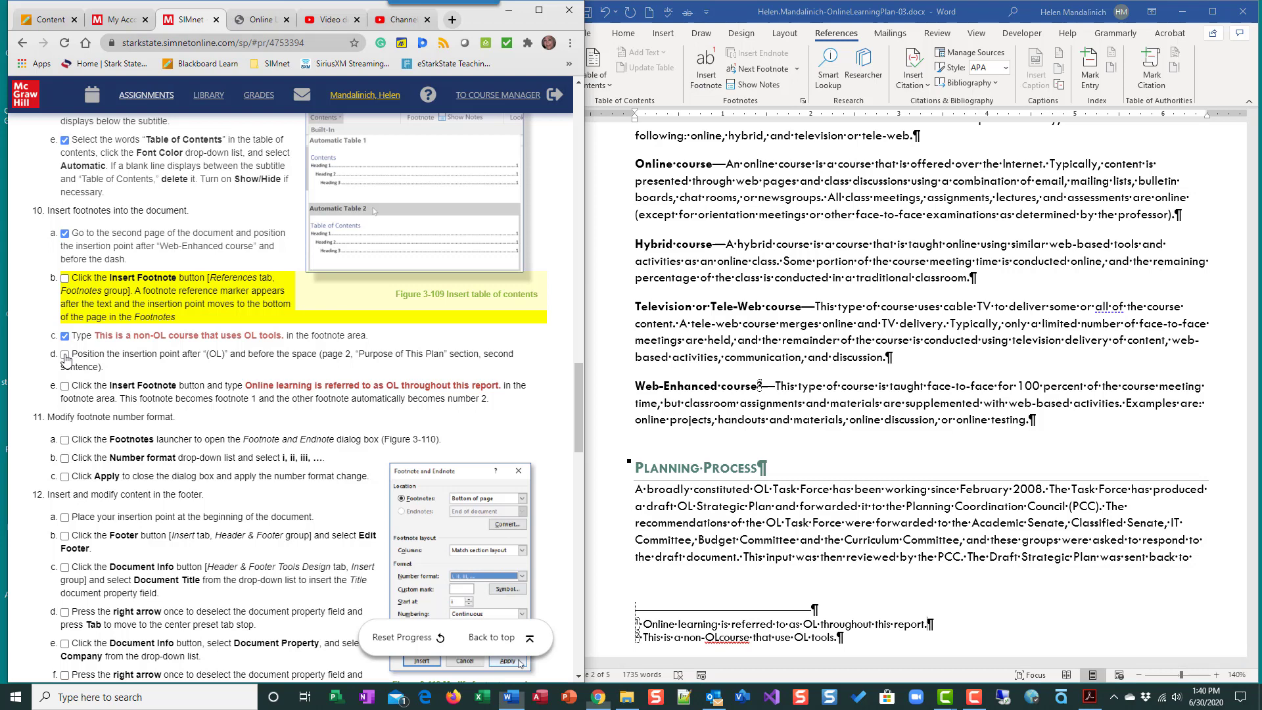
click(65, 386)
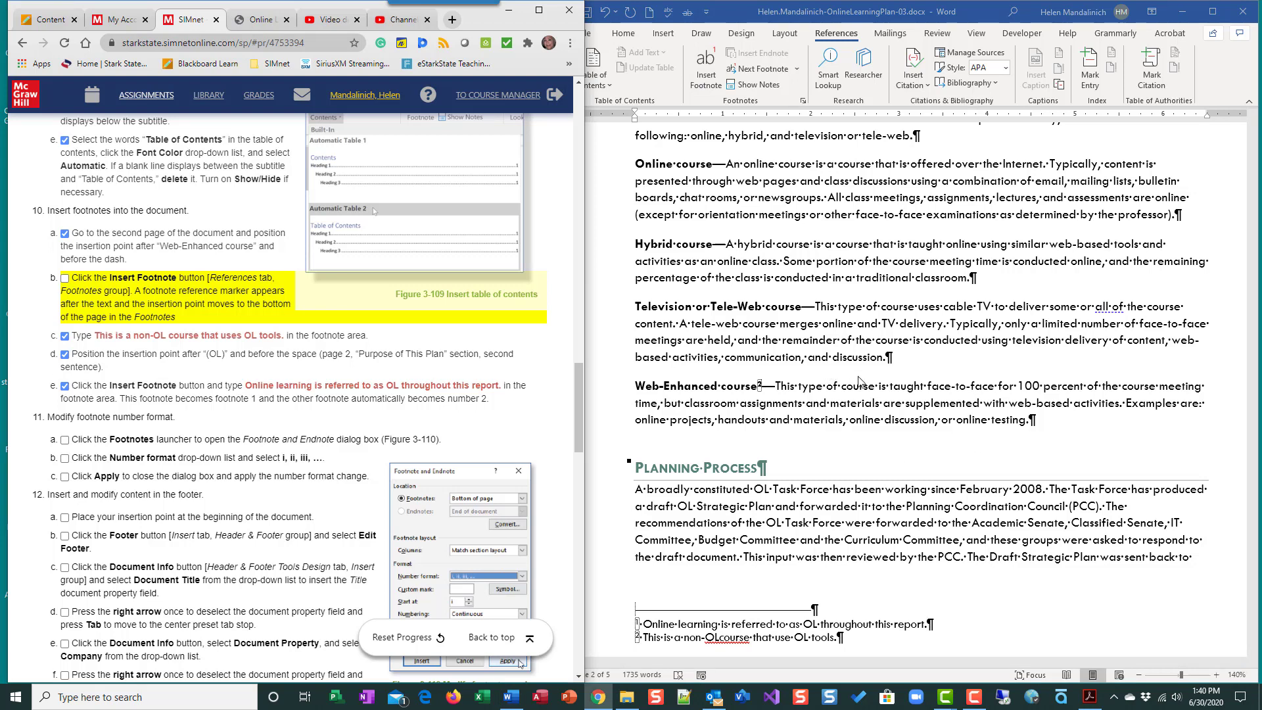
click(710, 639)
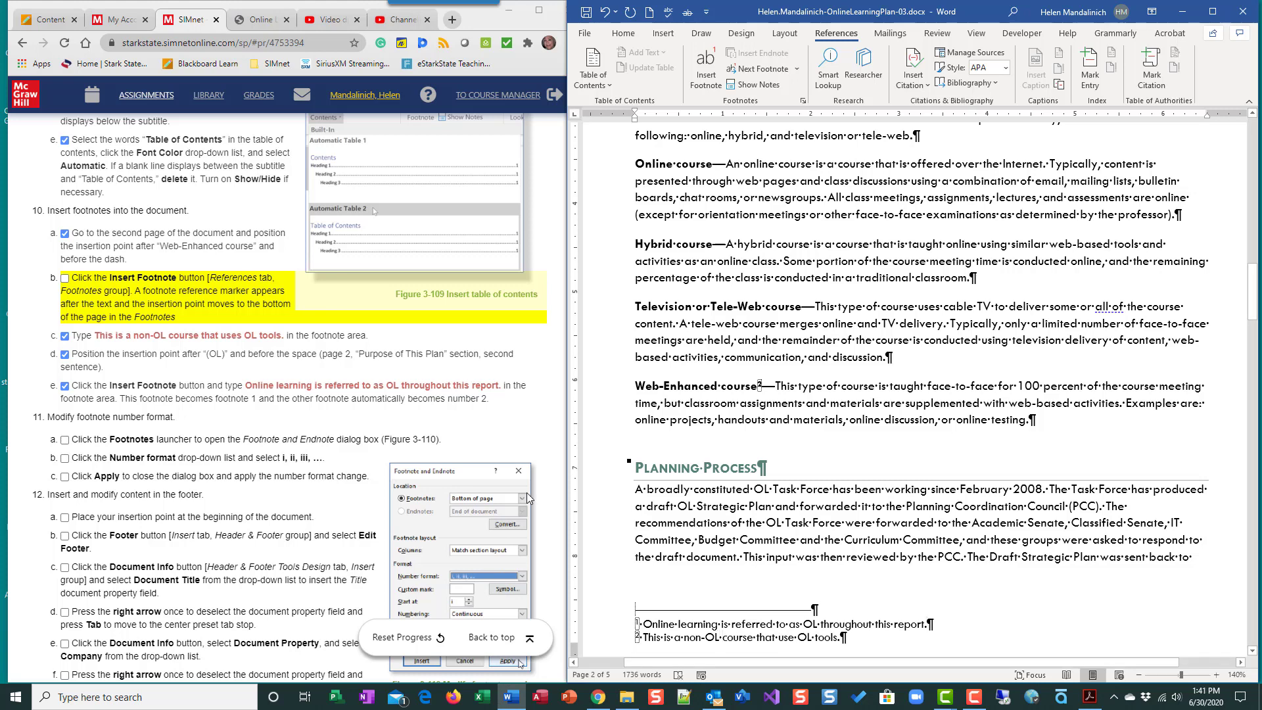
- Set the footnote number format to i, ii, iii, … for the whole document and check off instructions 11a to 11c
click(153, 430)
scroll(154, 431, down, 2)
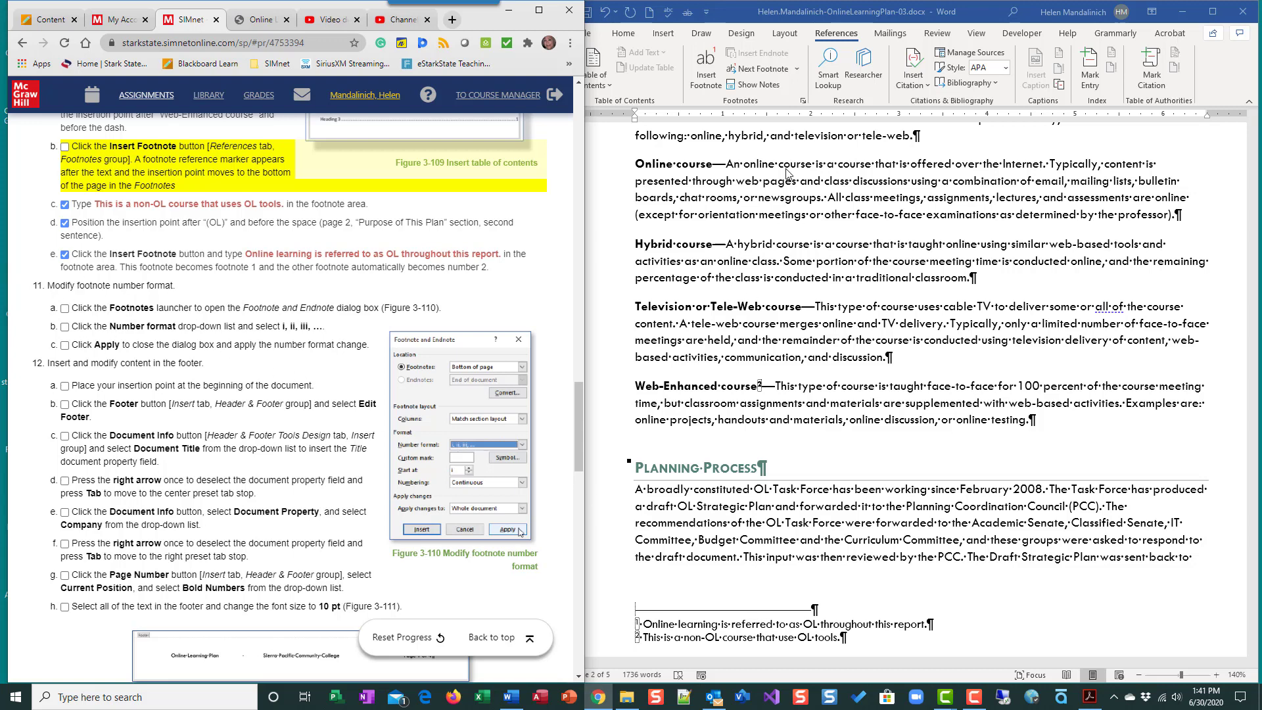
click(803, 103)
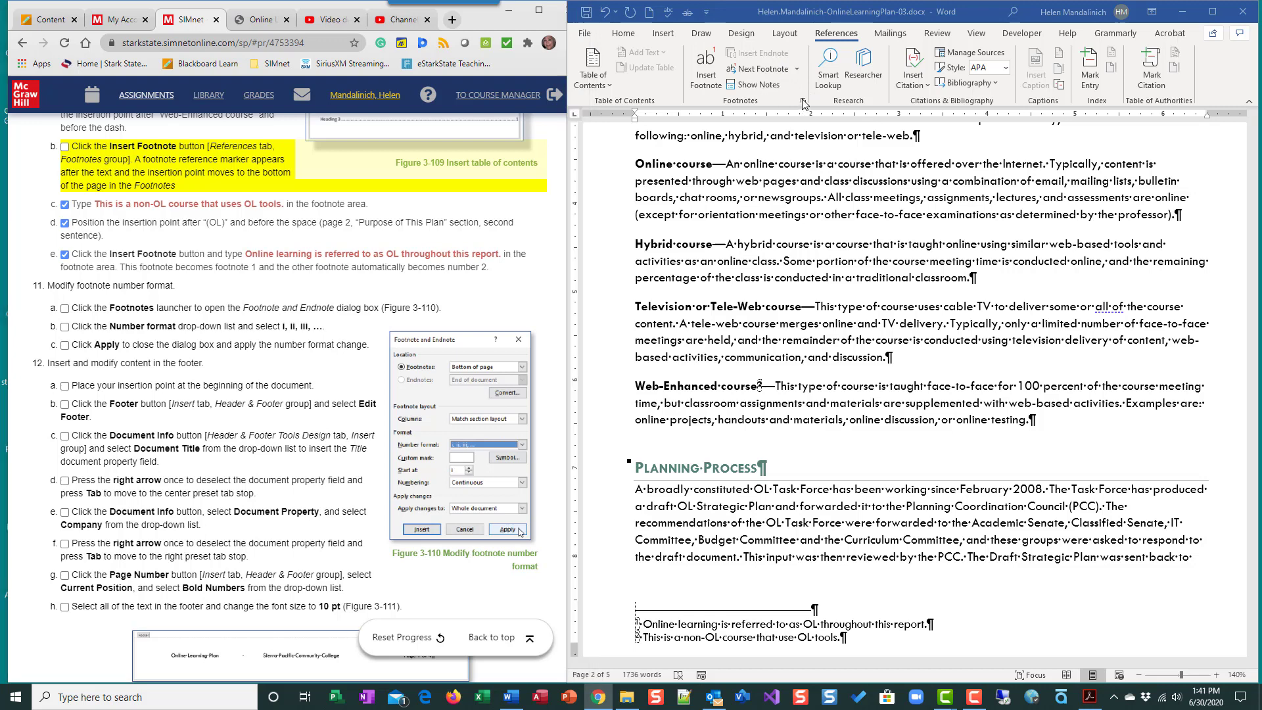
click(803, 103)
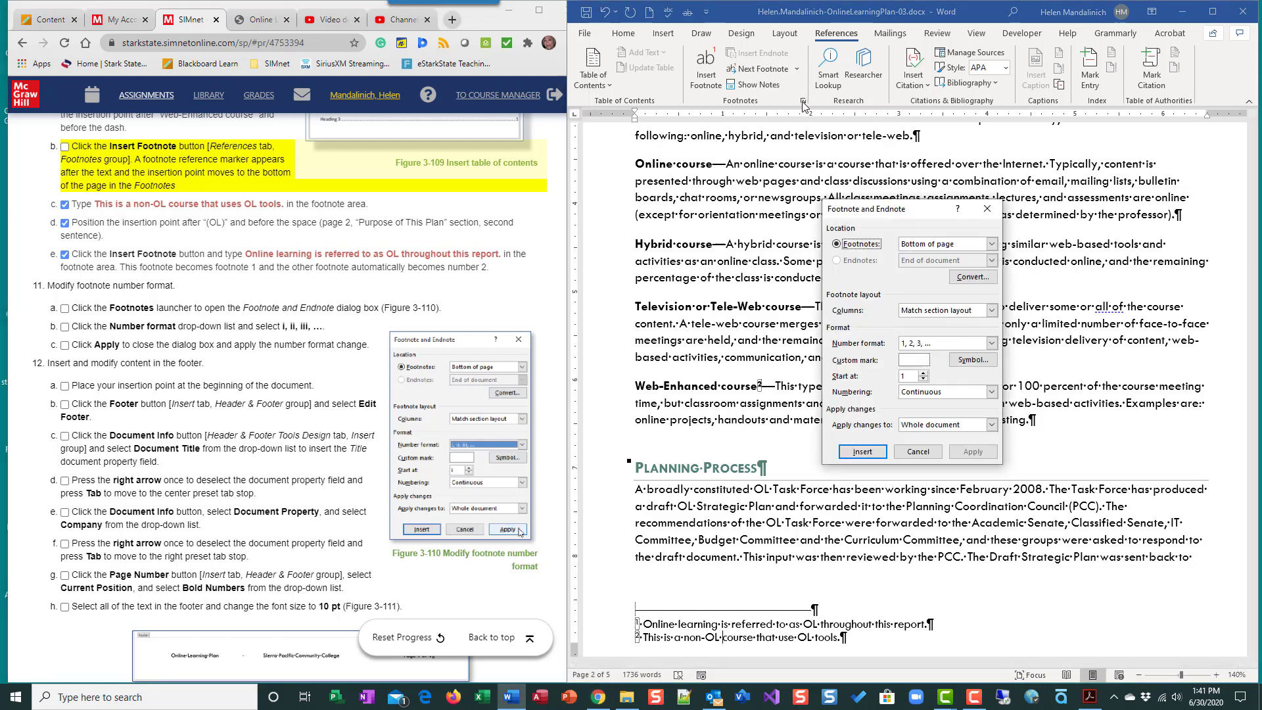
click(65, 310)
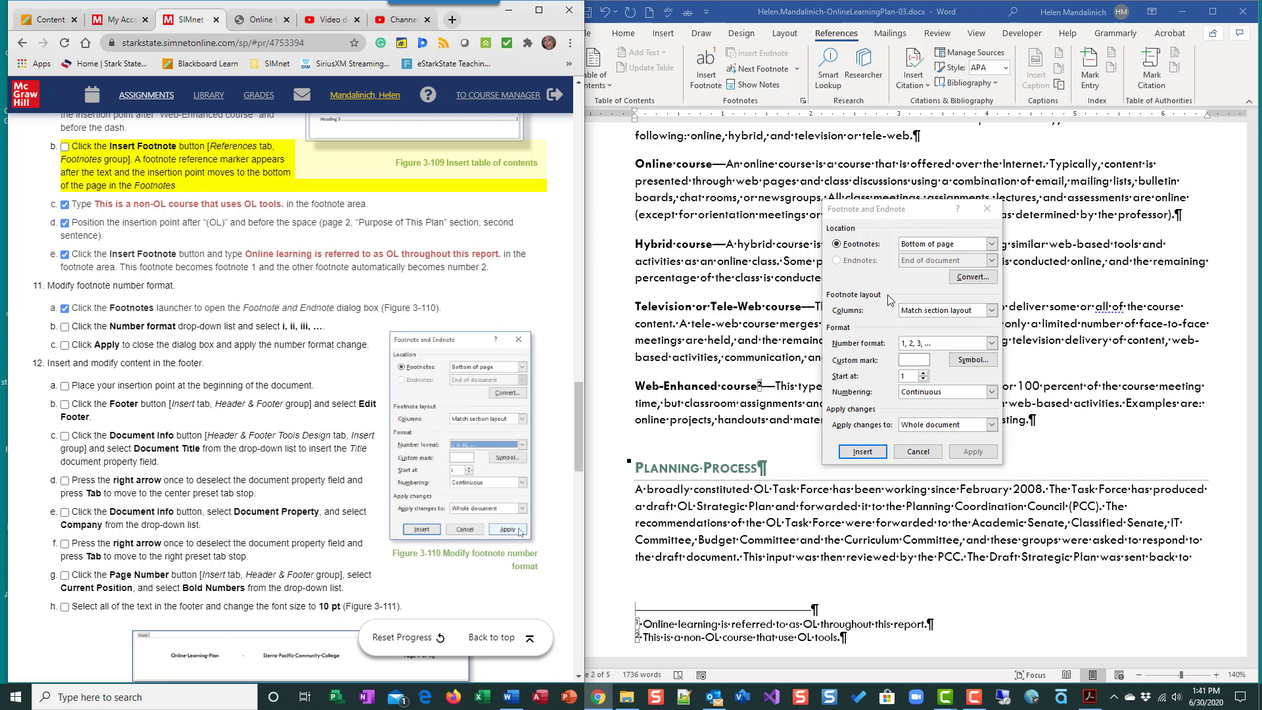
click(990, 343)
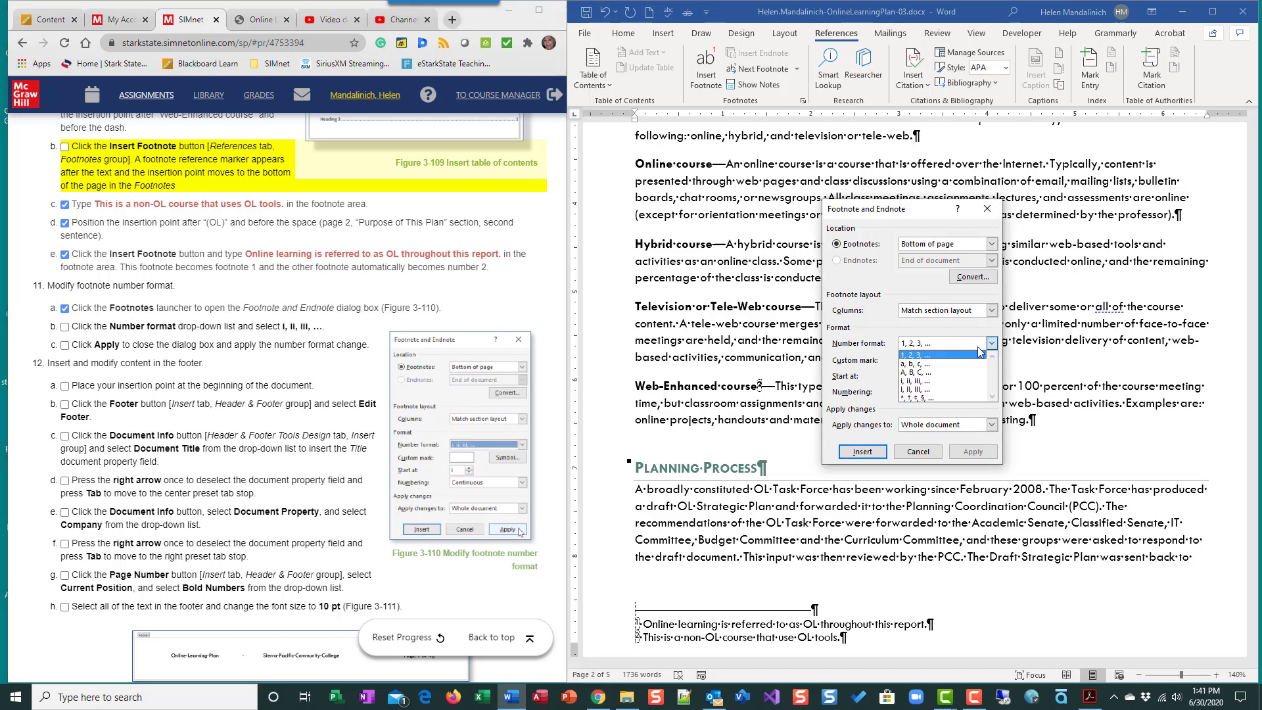
click(941, 379)
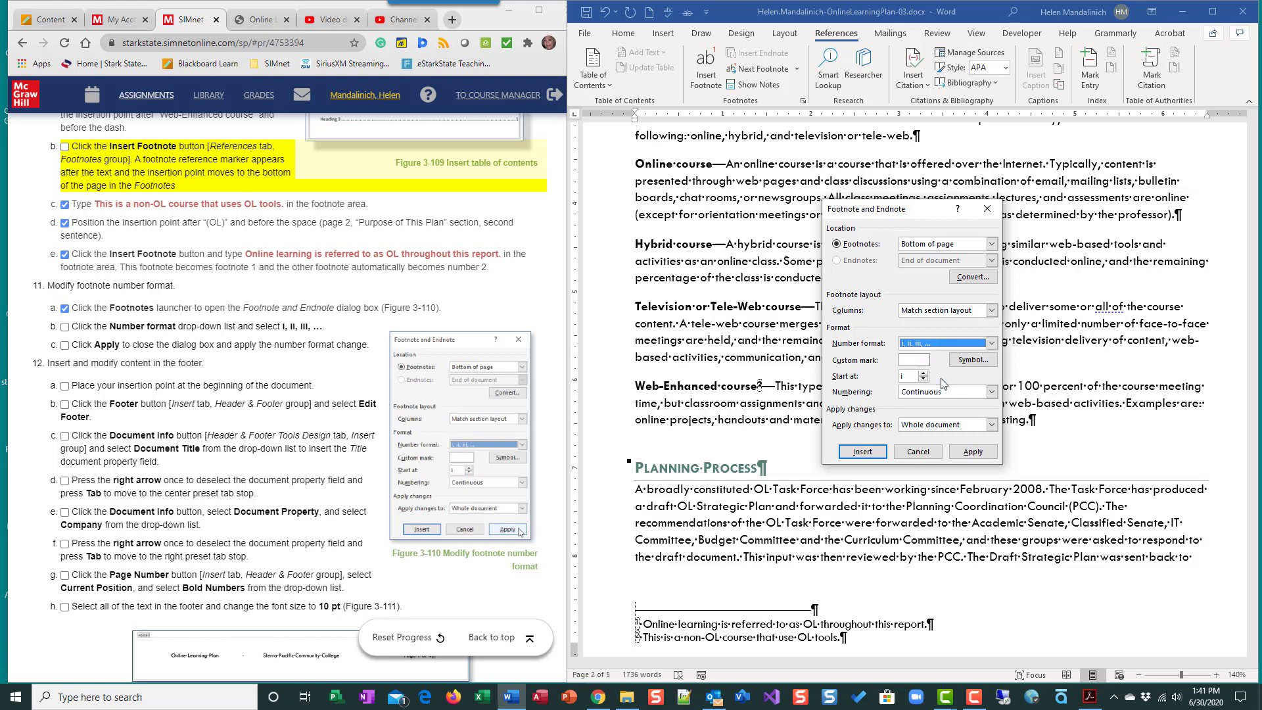
click(970, 453)
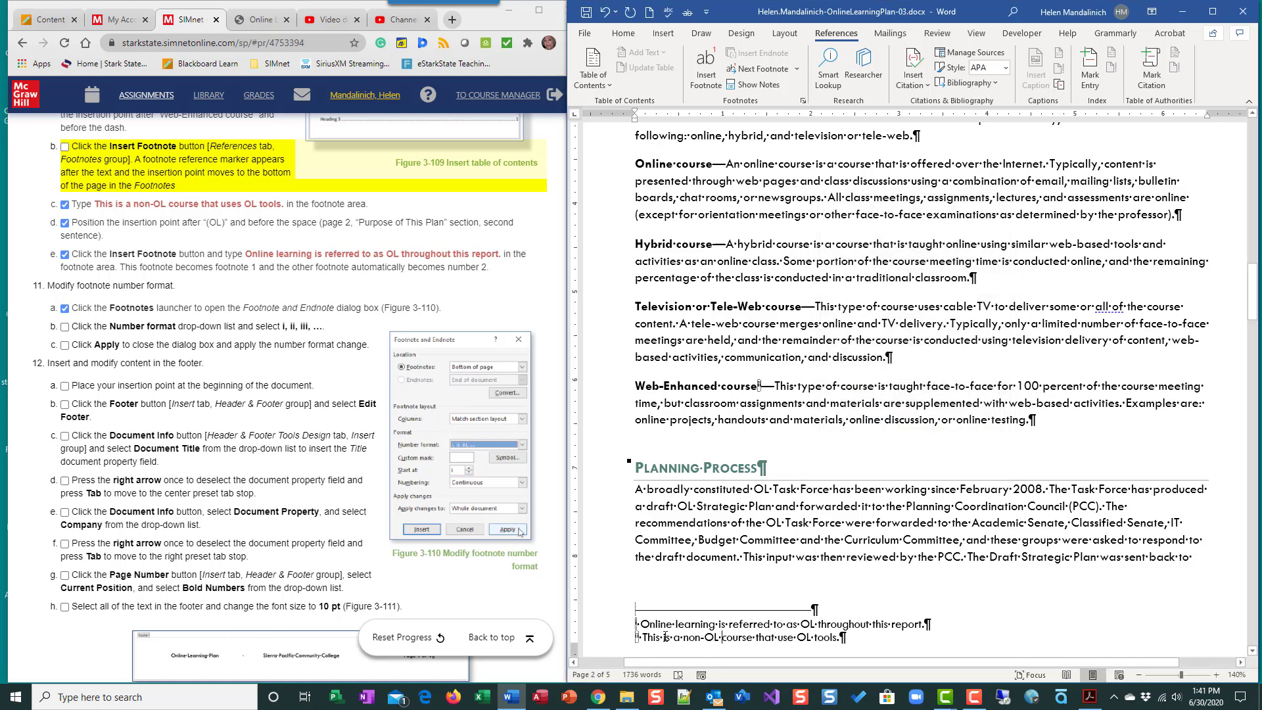
click(64, 327)
click(65, 345)
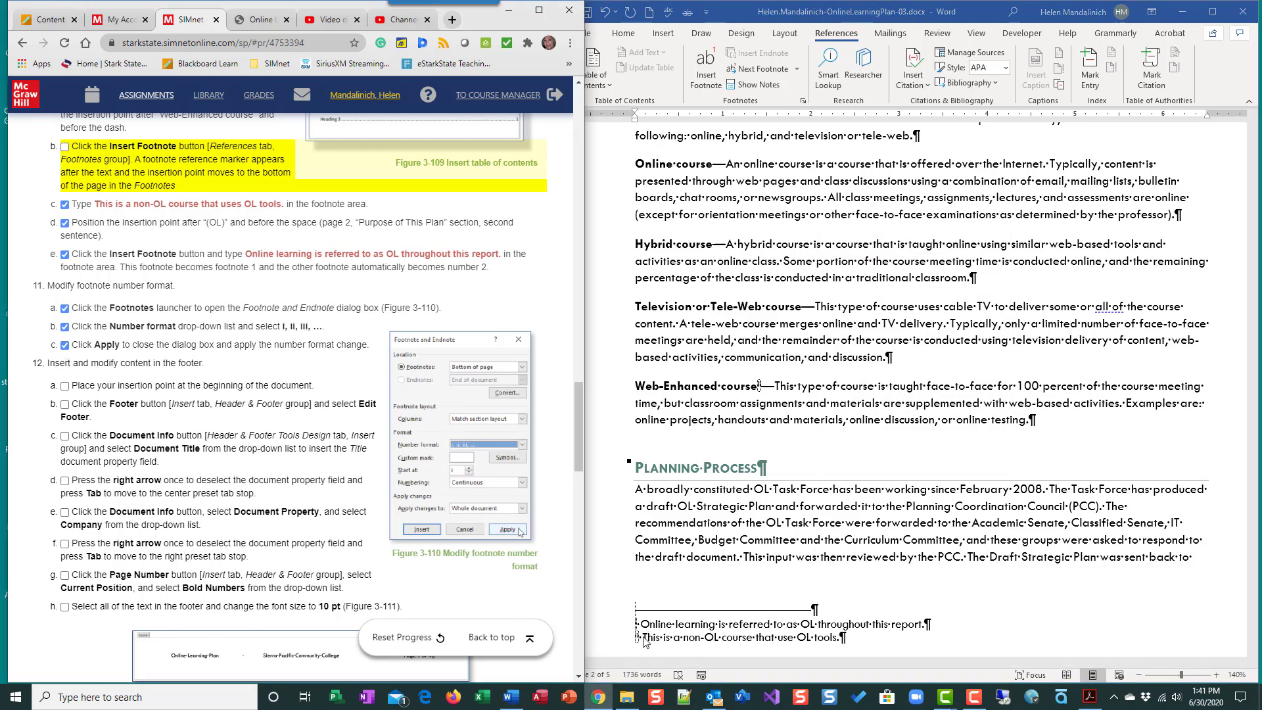
- Place the insertion point at the beginning of the document and check off instruction 12a
scroll(263, 442, down, 2)
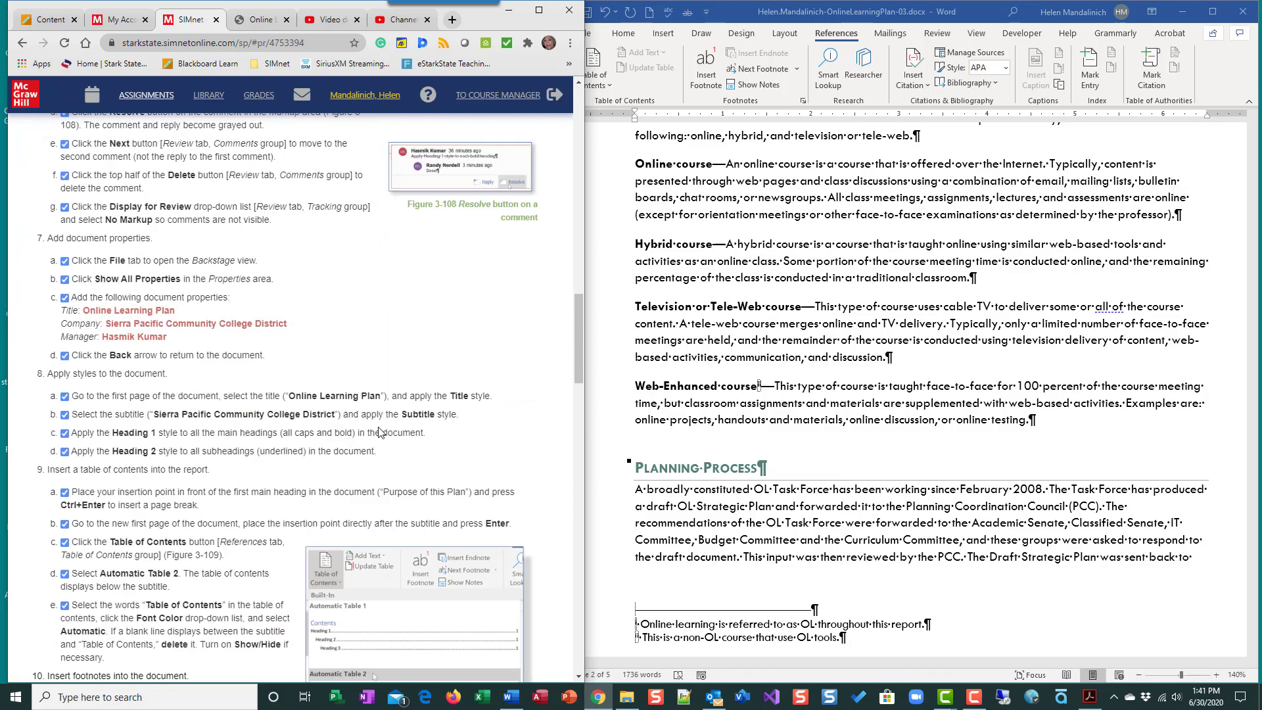
scroll(381, 433, down, 4)
click(982, 465)
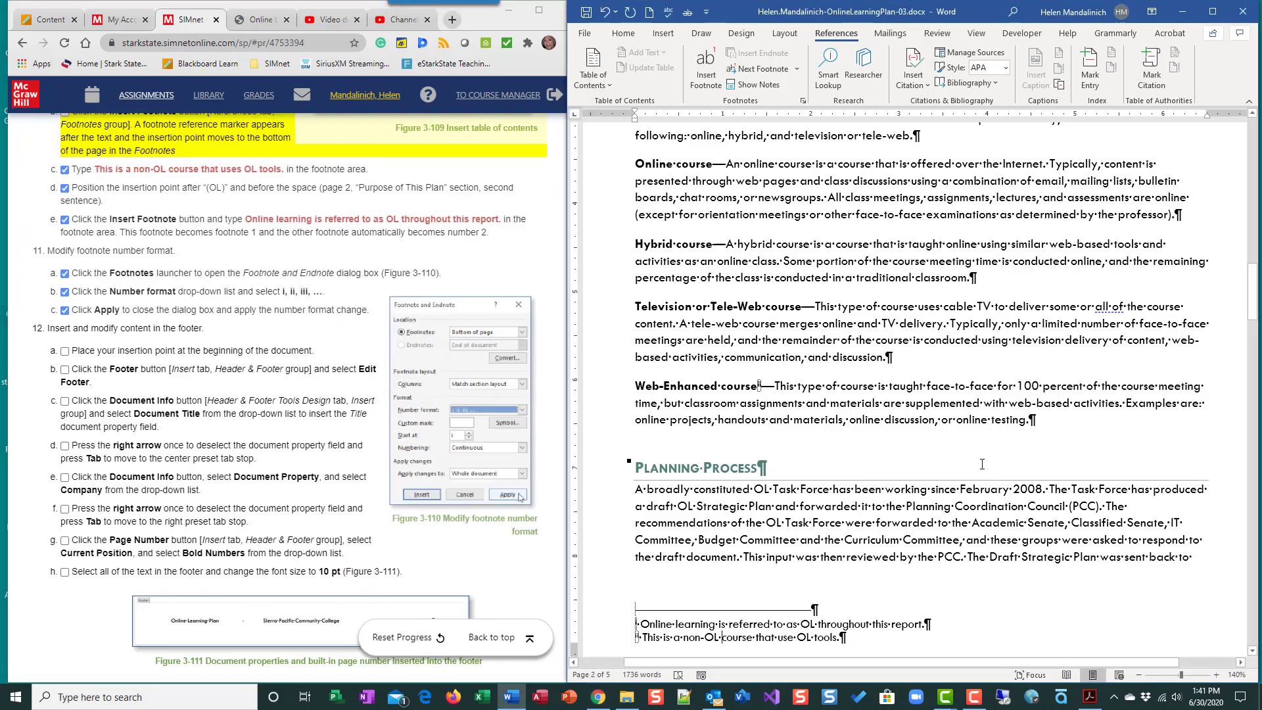
key(ctrl+Home)
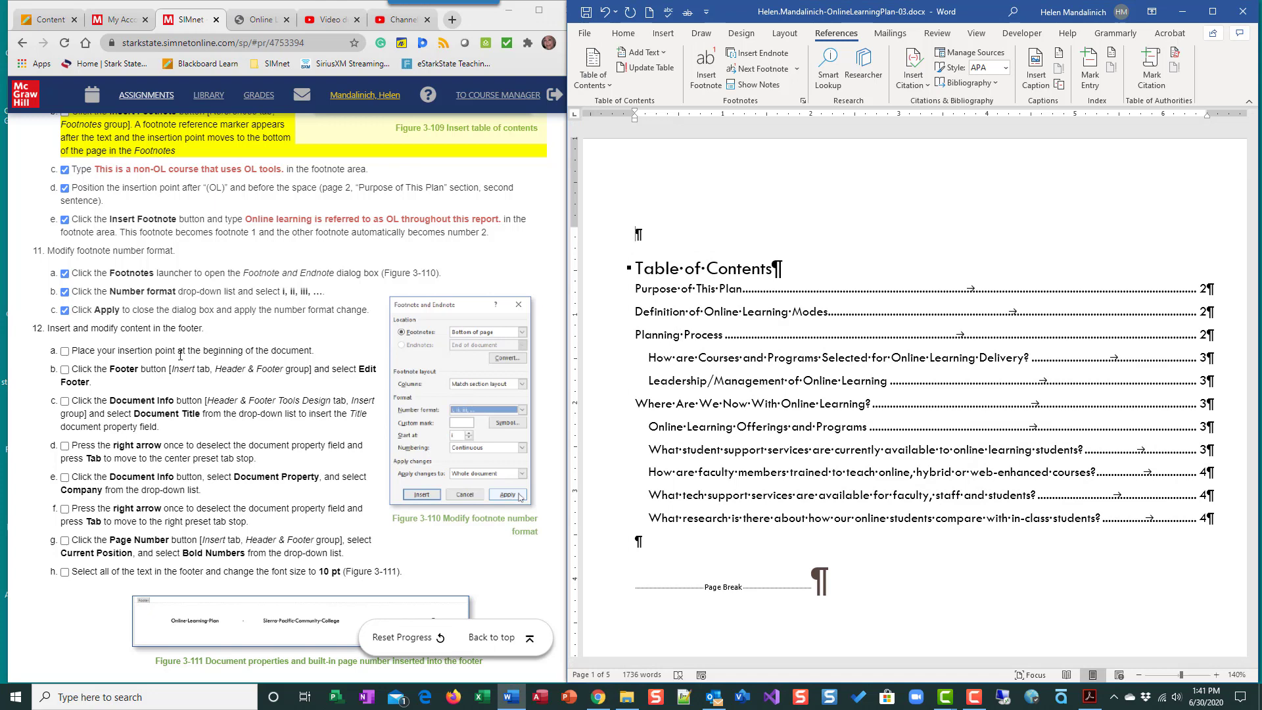
click(66, 353)
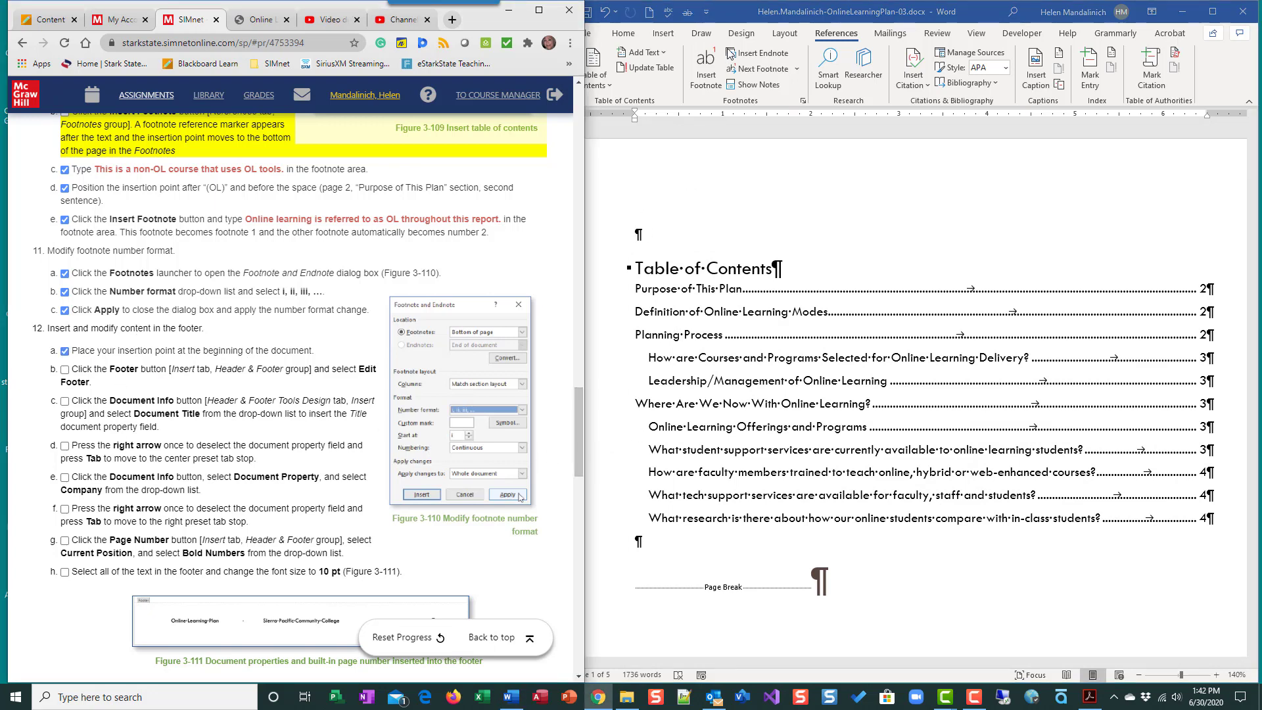
- Open the footer of the first page for editing
click(661, 33)
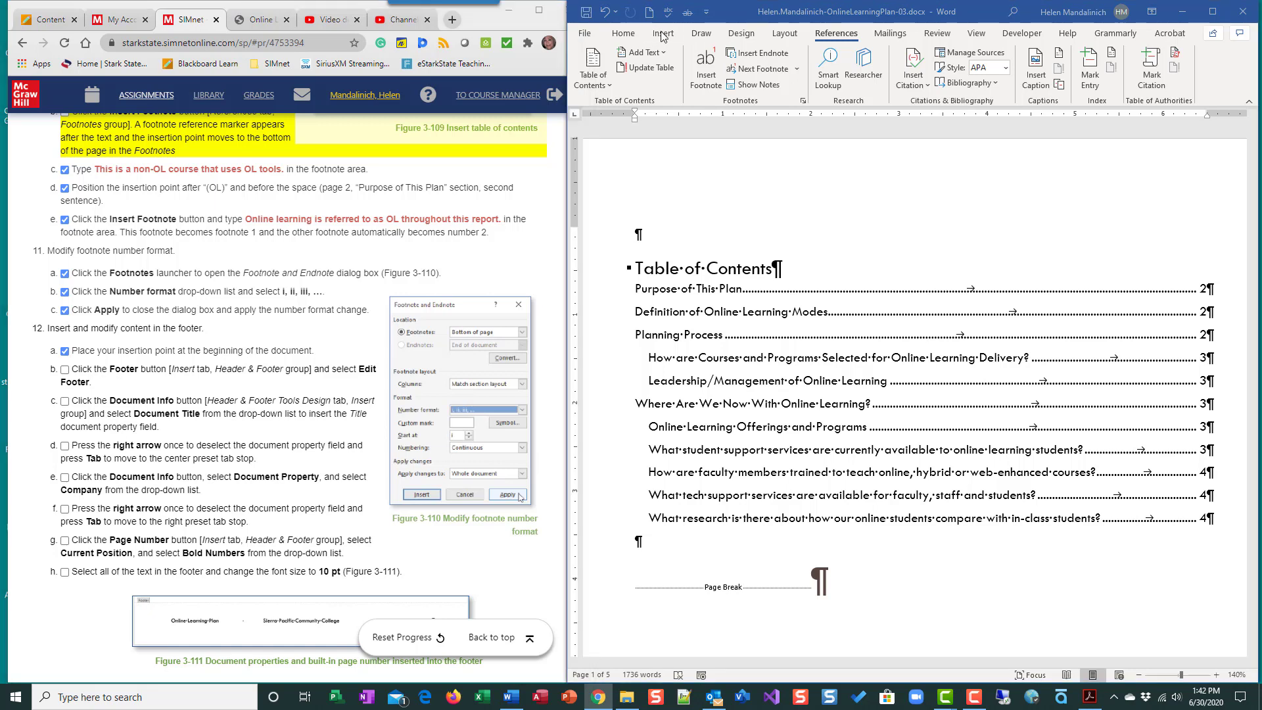
click(663, 35)
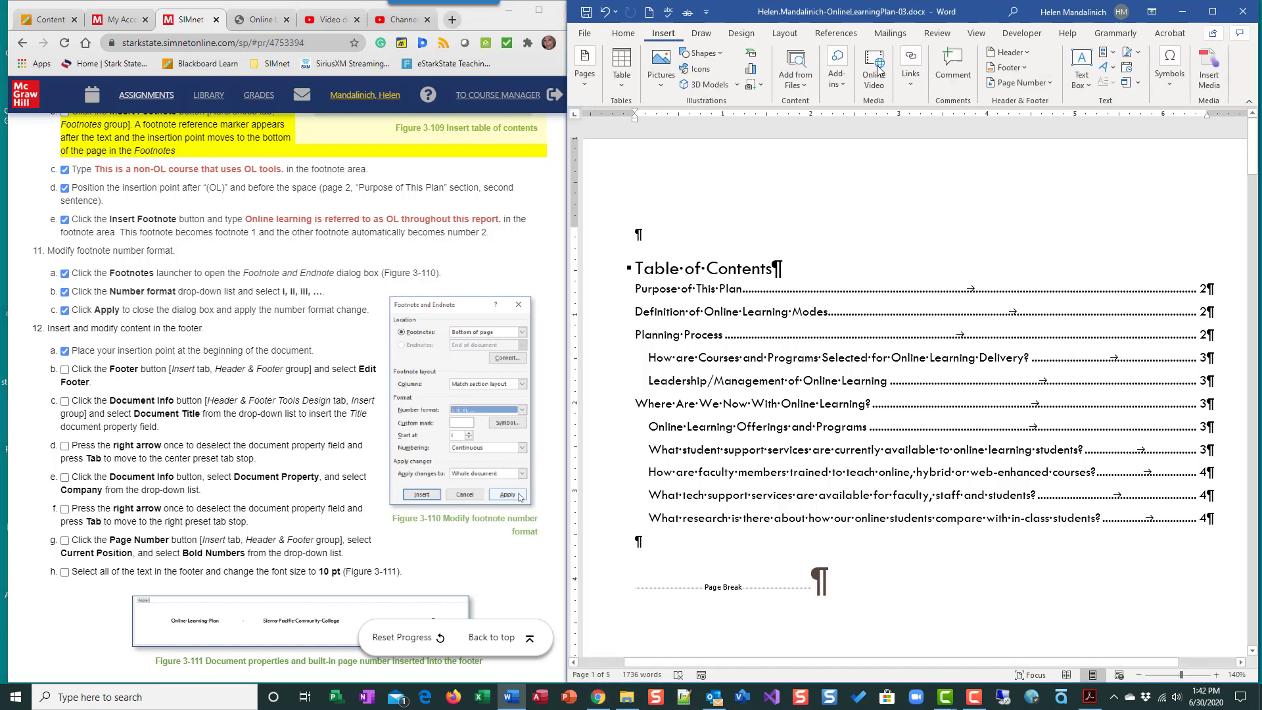
click(1029, 67)
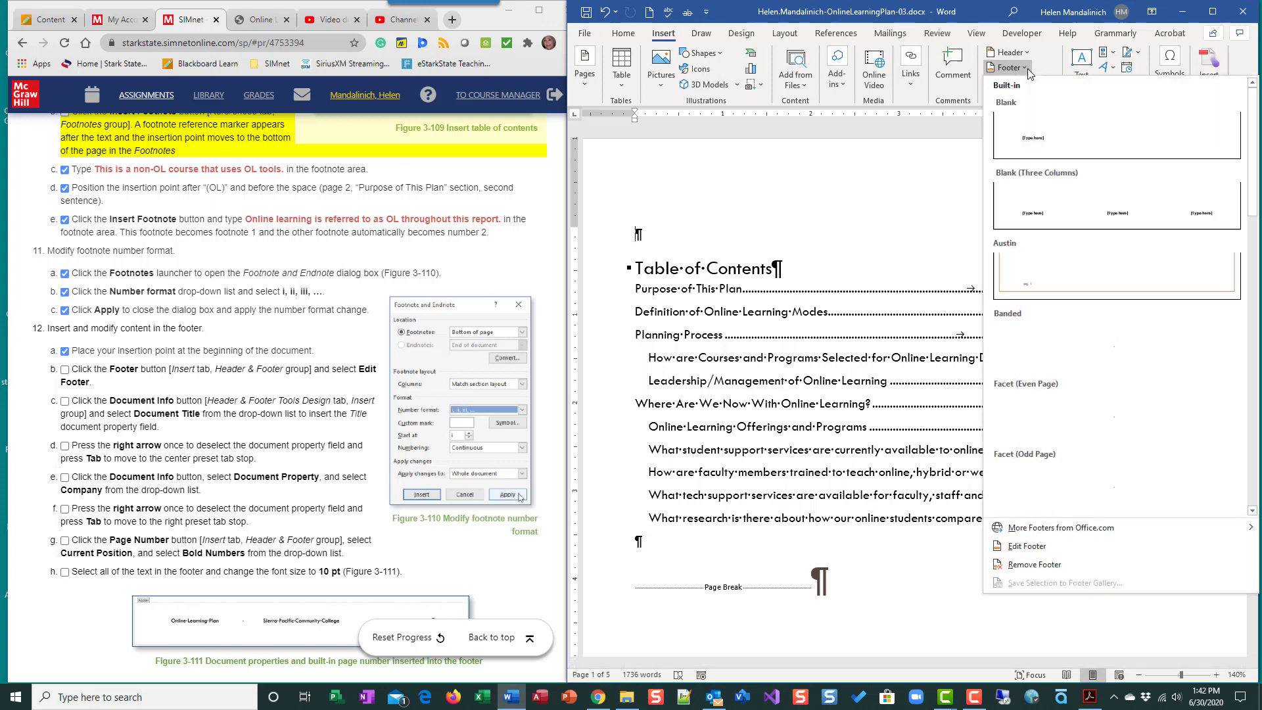
click(1026, 547)
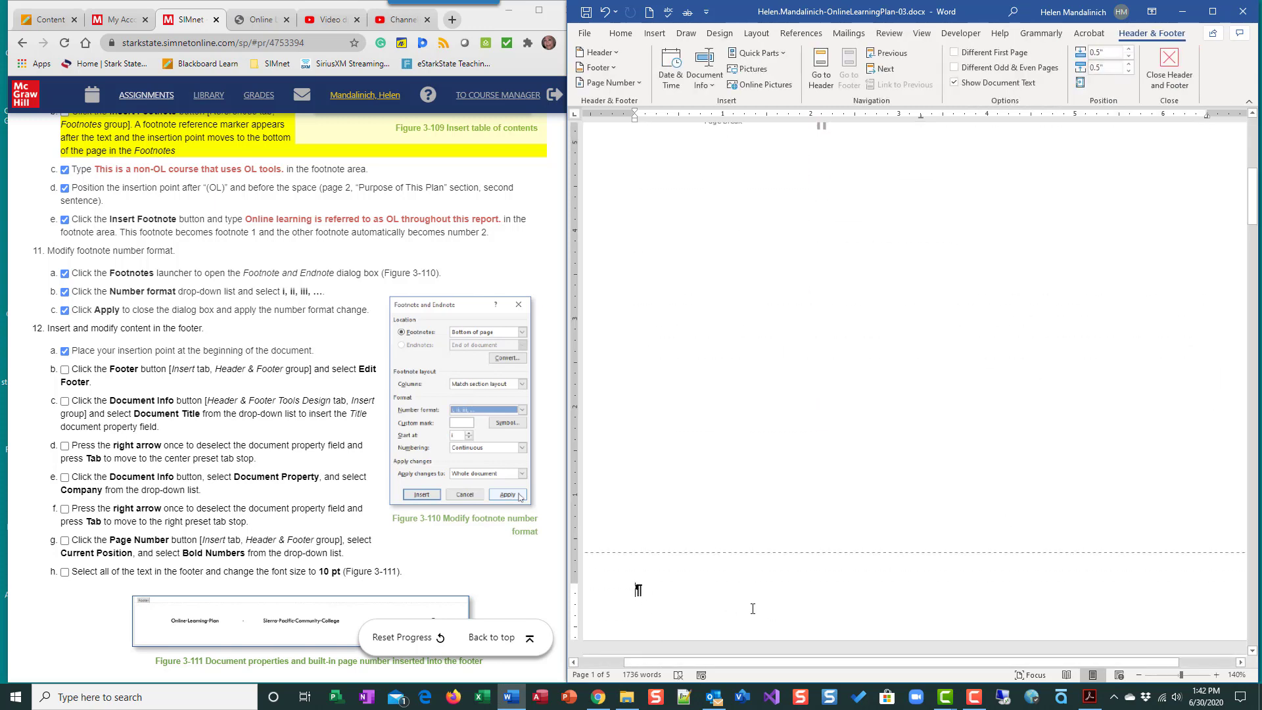
- Check off instruction 12b and insert the Document Title property field in the footer, leaving the field deselected
click(65, 369)
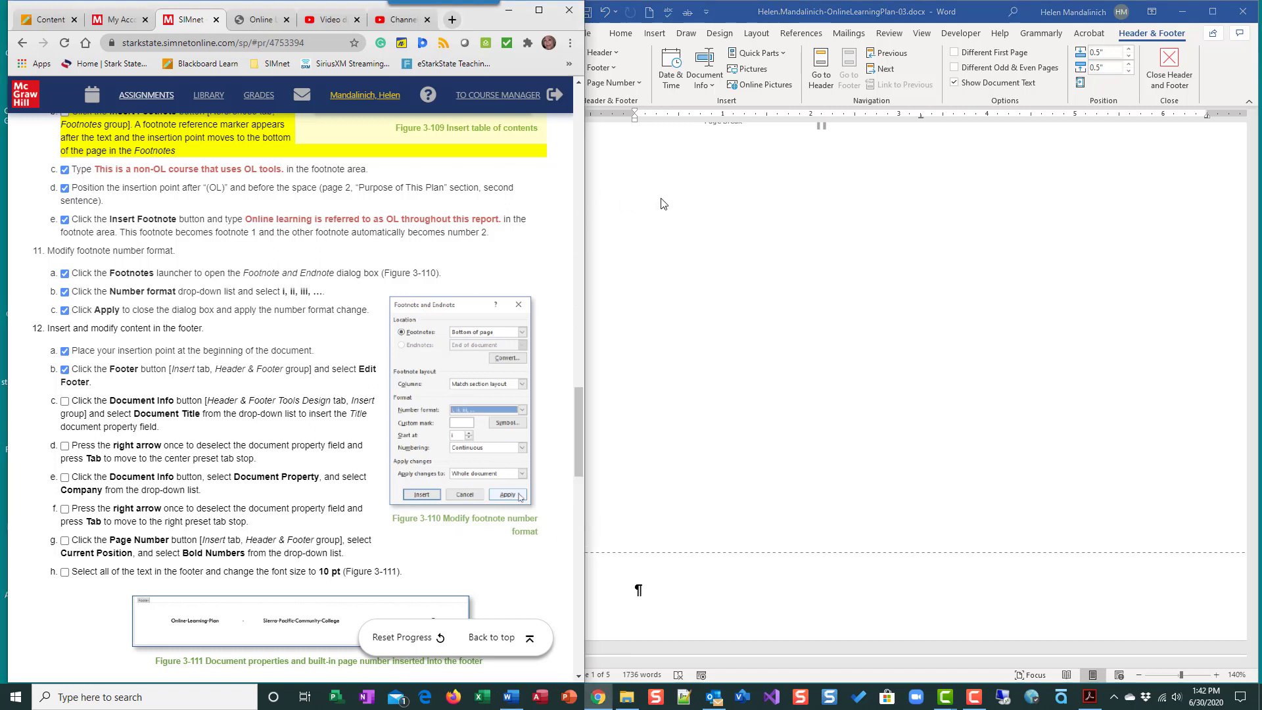
click(710, 87)
click(709, 87)
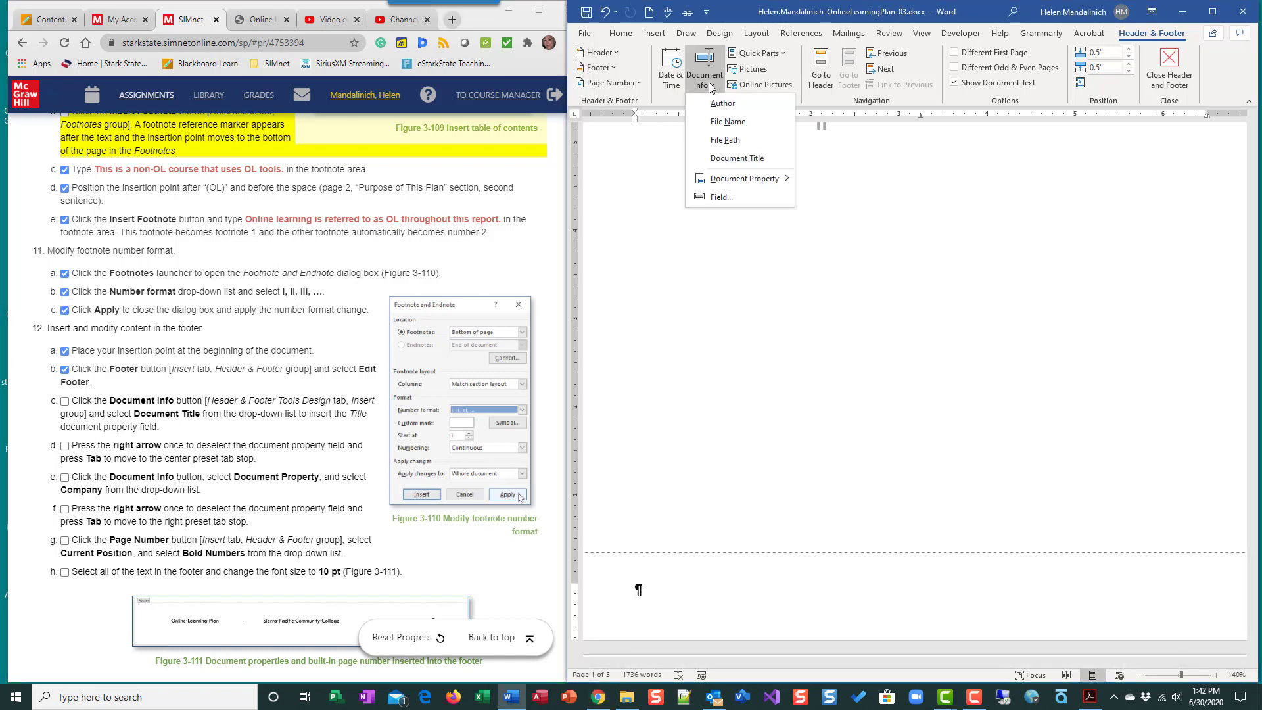
click(735, 159)
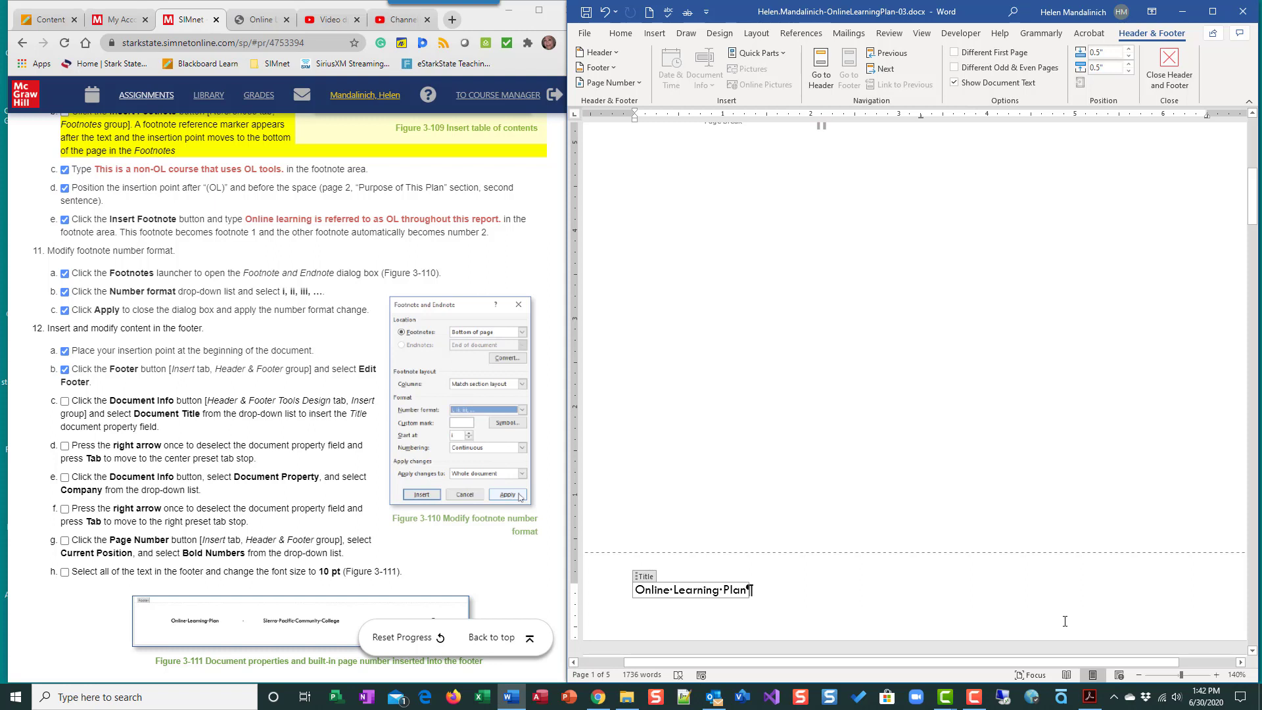
key(Right)
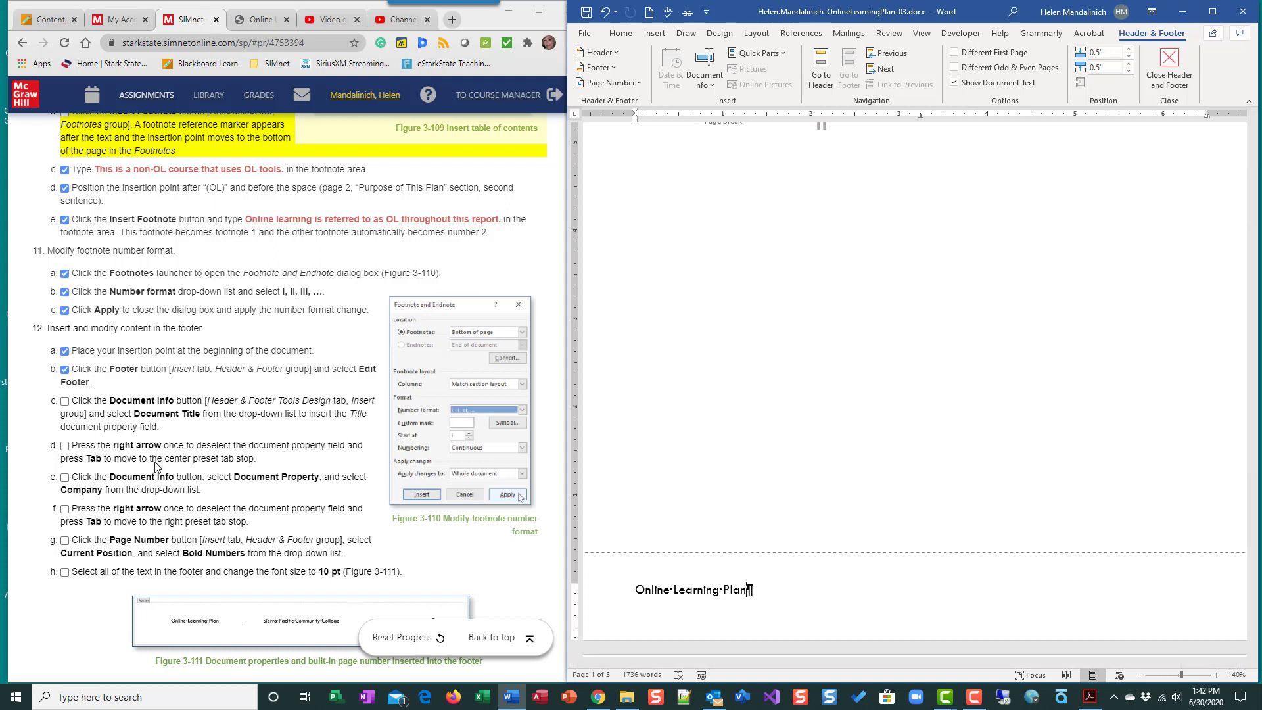
- Advance from the title field to the footer's center tab stop and check off instructions 12c and 12d
click(65, 402)
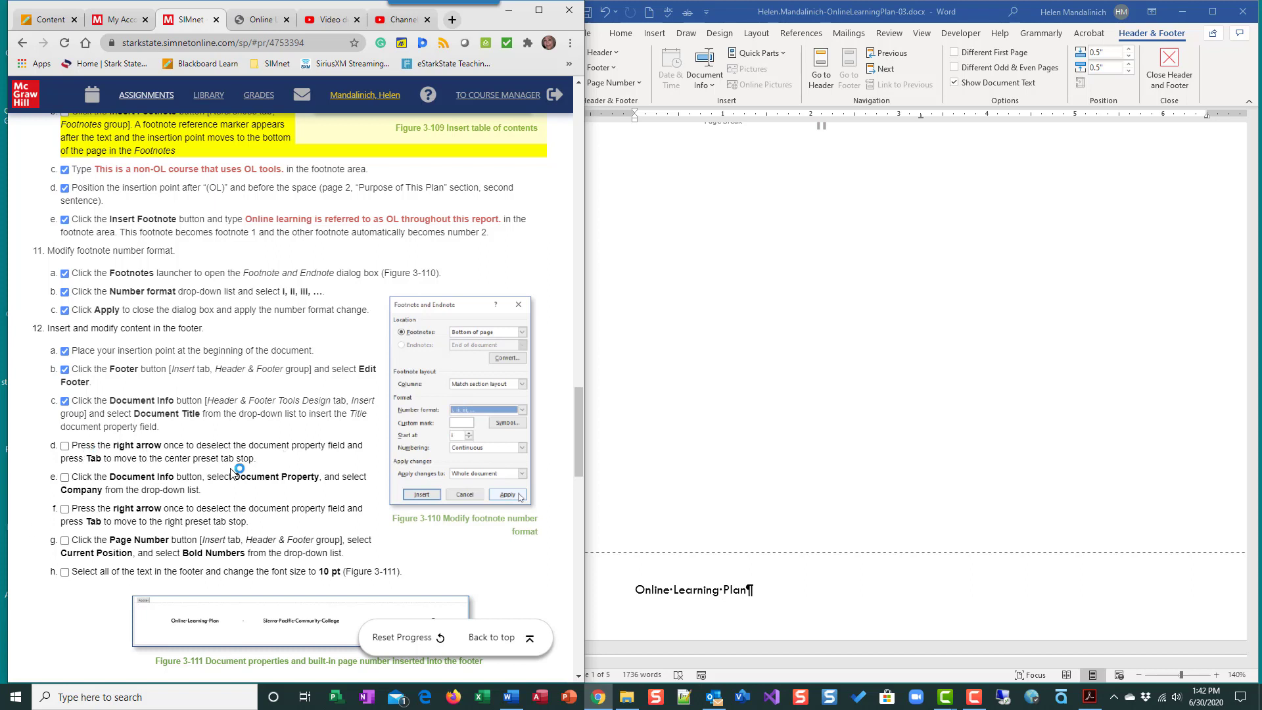
click(748, 593)
key(Right)
key(Tab)
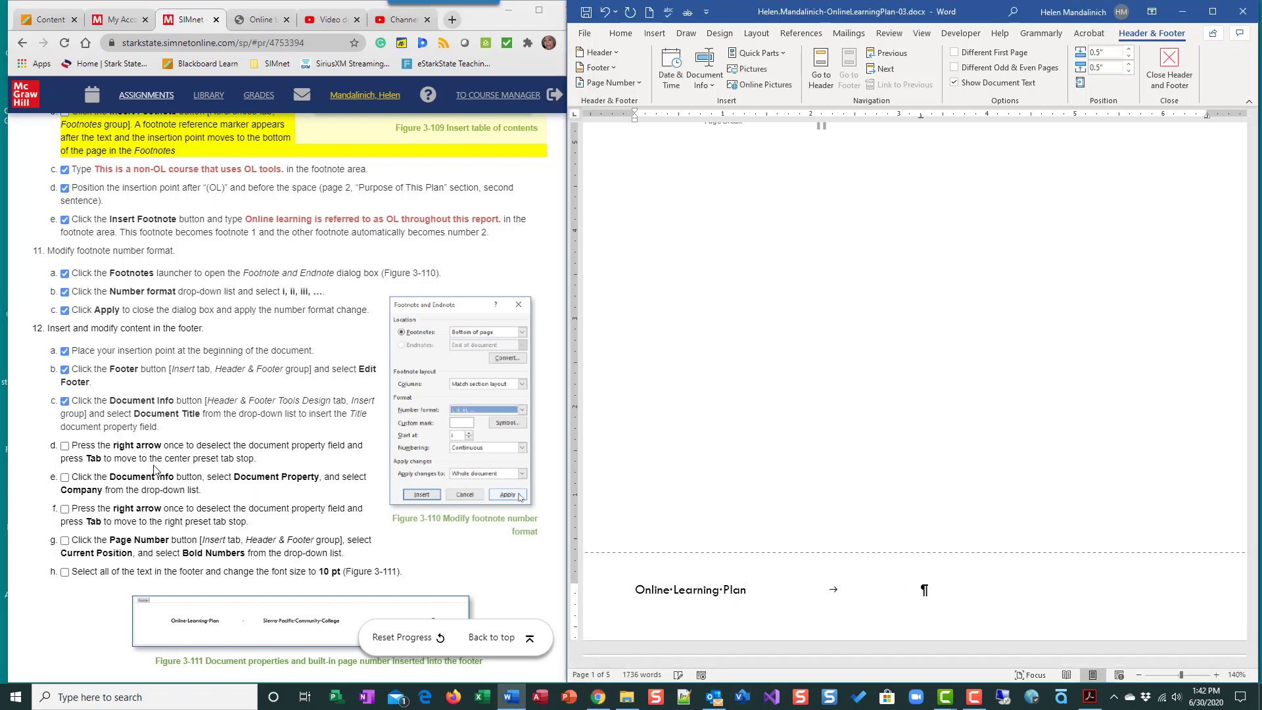
click(65, 446)
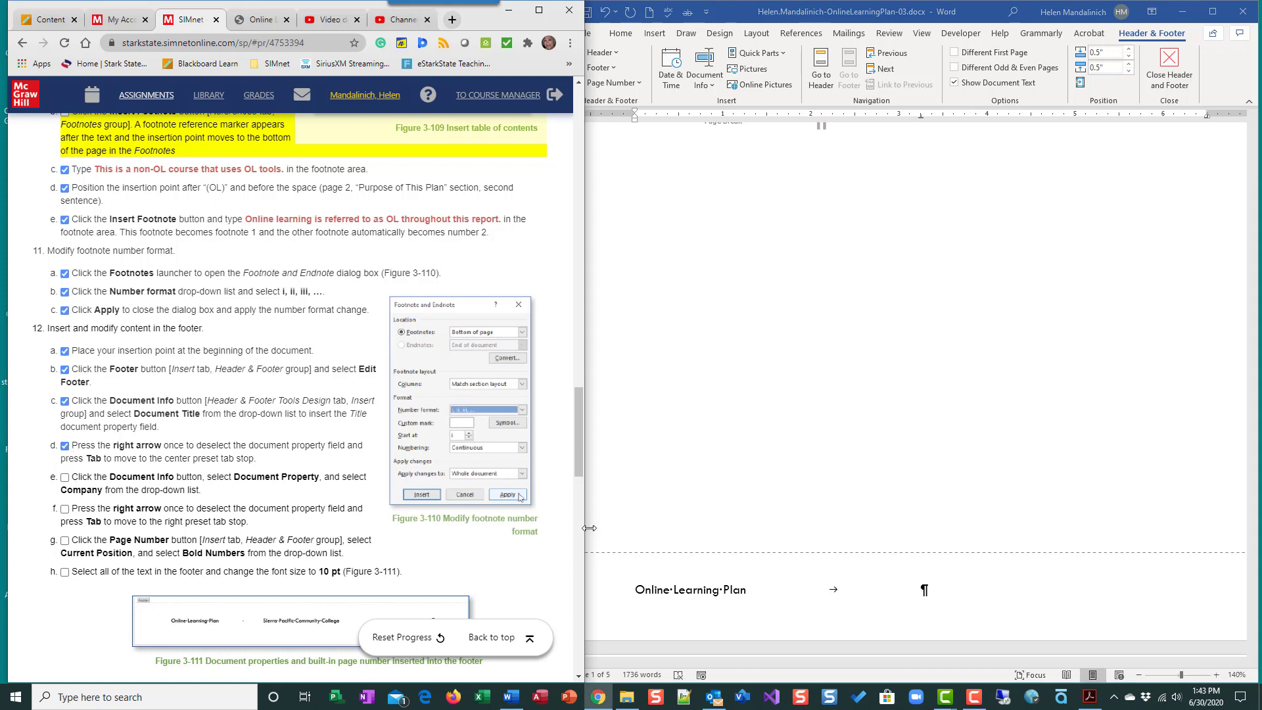
- Insert the Company document property at the footer's center tab stop and advance to the right tab stop
click(704, 88)
click(704, 88)
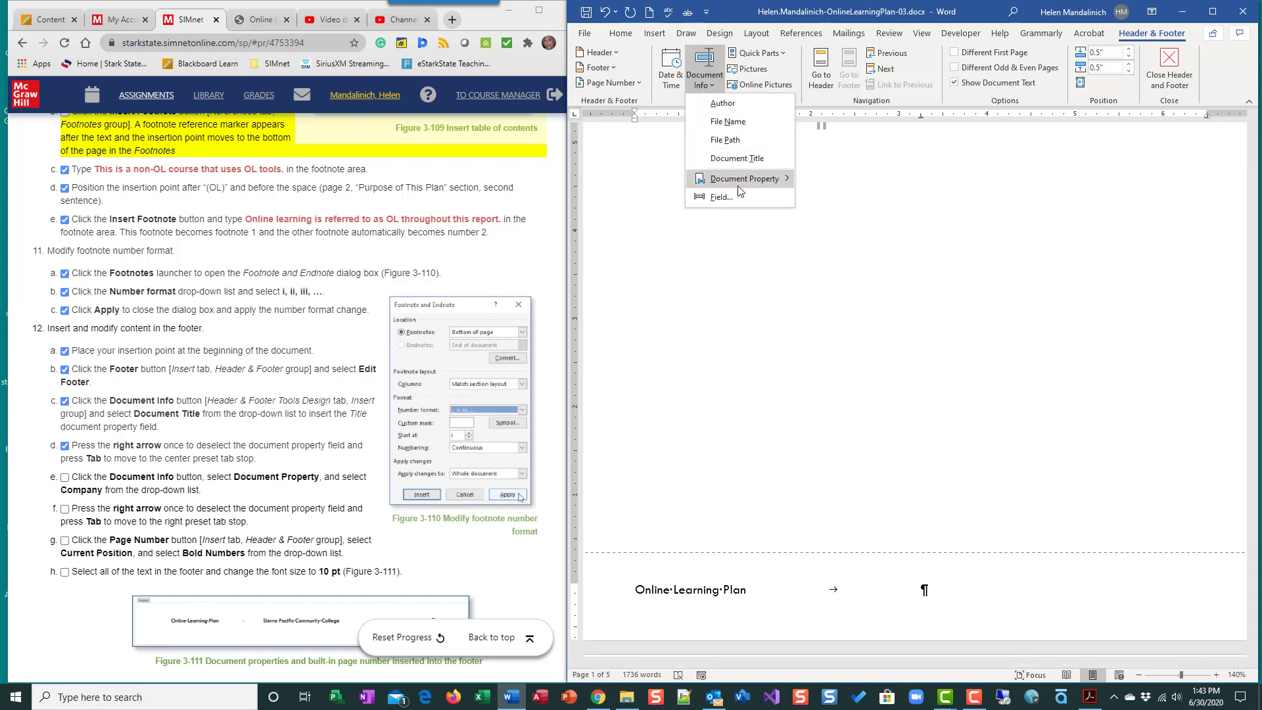
mouse_move(739, 190)
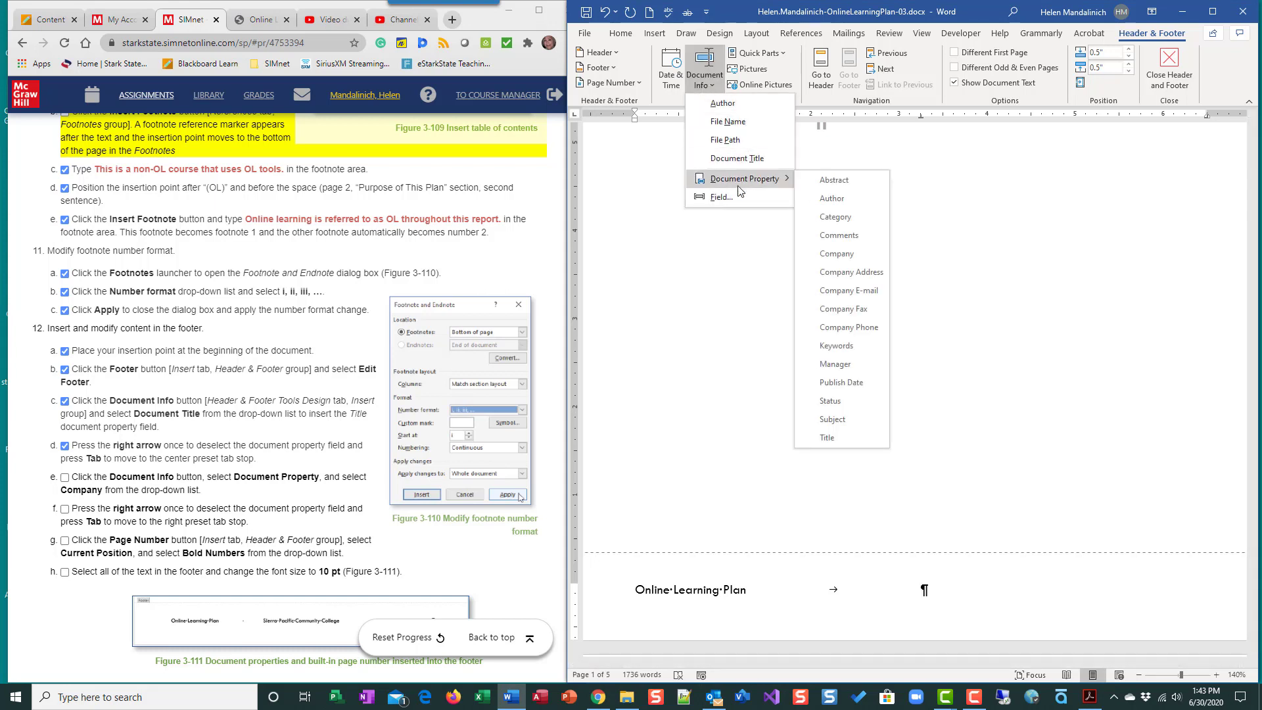
click(842, 255)
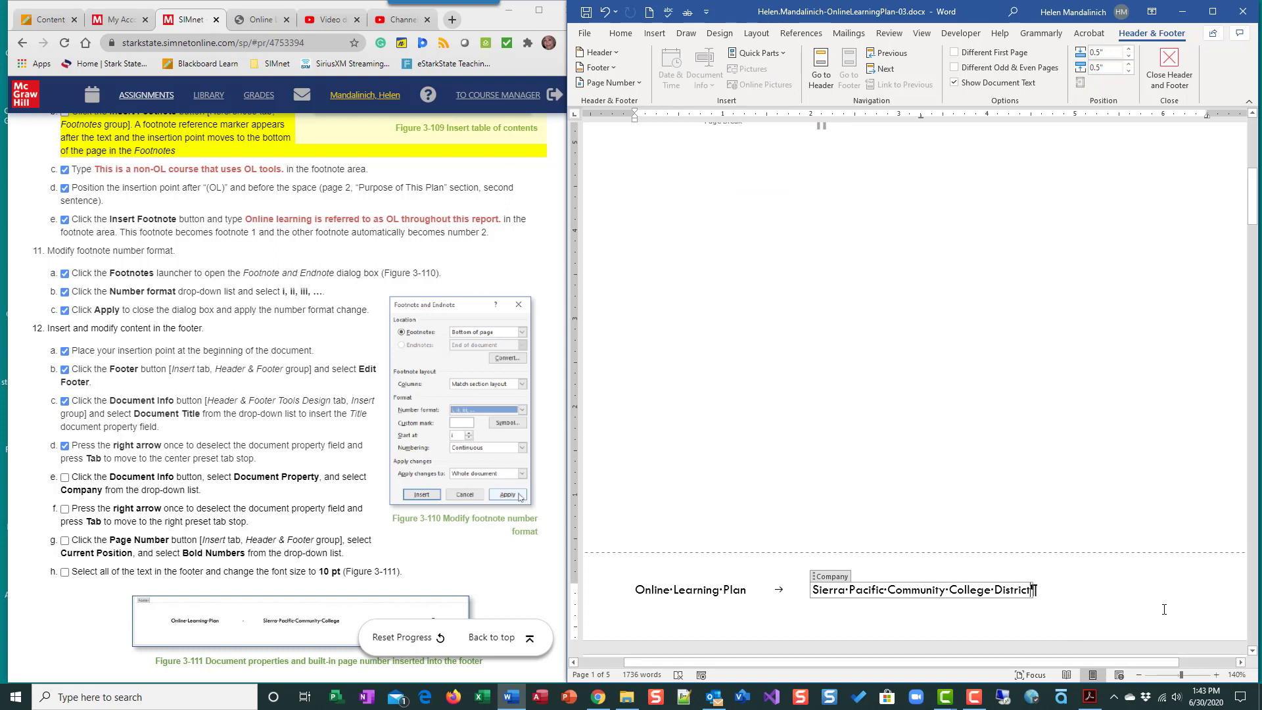
key(Right)
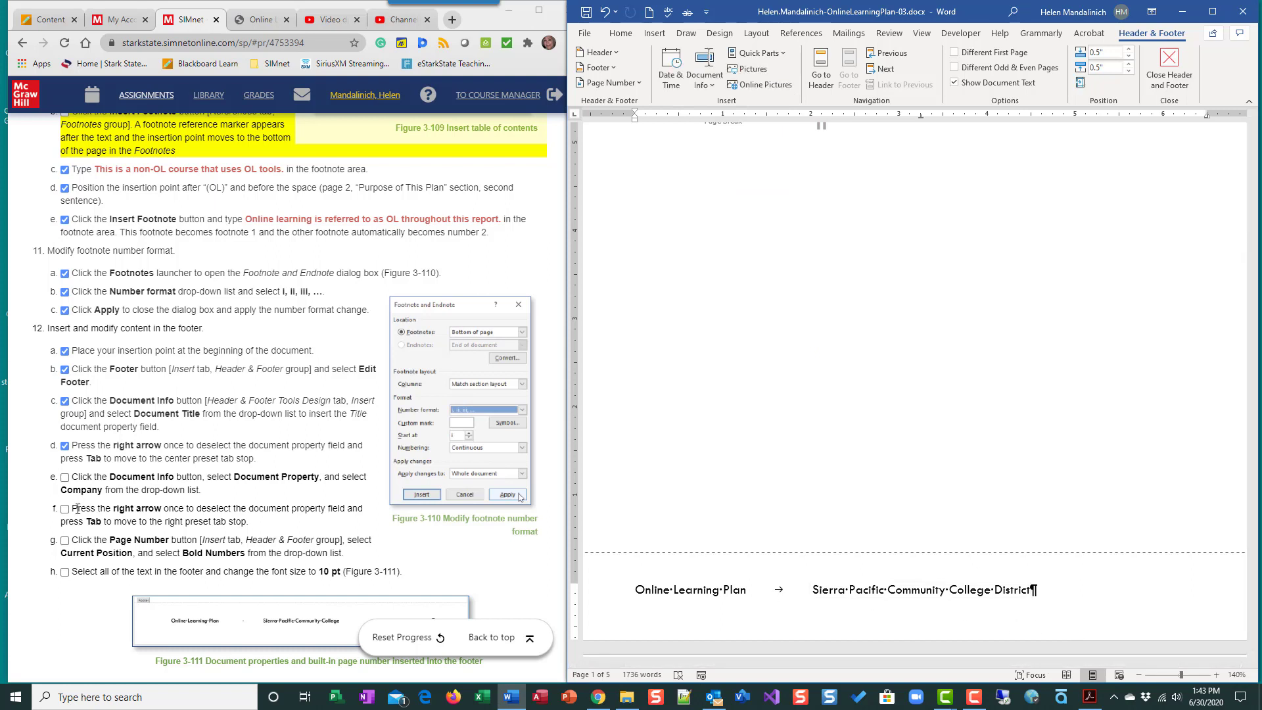
key(Tab)
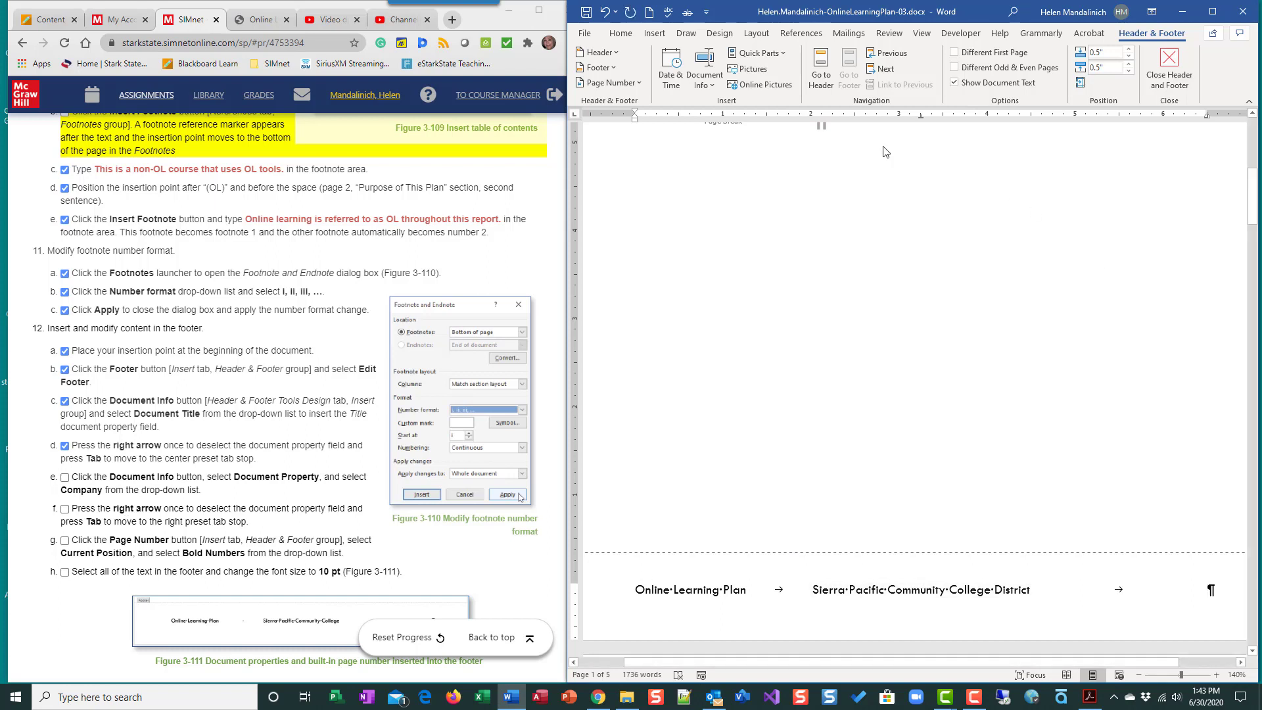
- Insert a Bold Numbers page number at the current position in the footer and check off instructions 12e and 12f
click(633, 85)
mouse_move(628, 158)
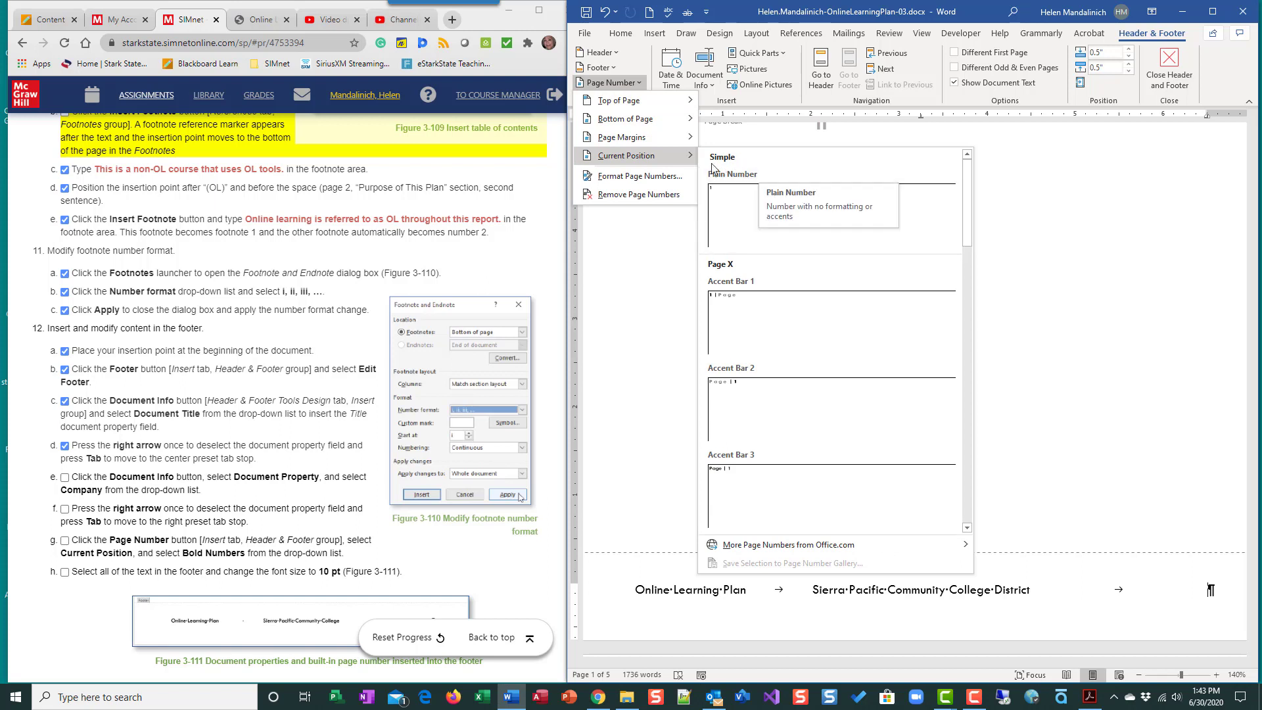
scroll(837, 410, down, 3)
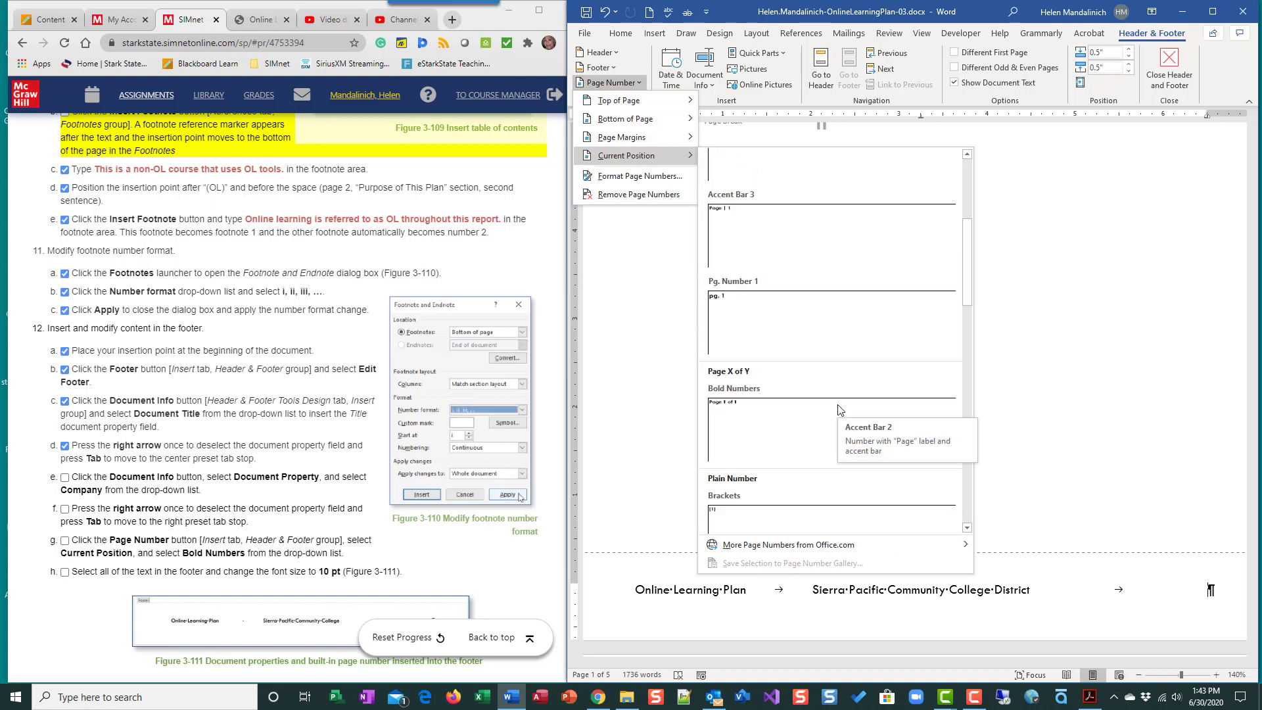
scroll(838, 411, up, 5)
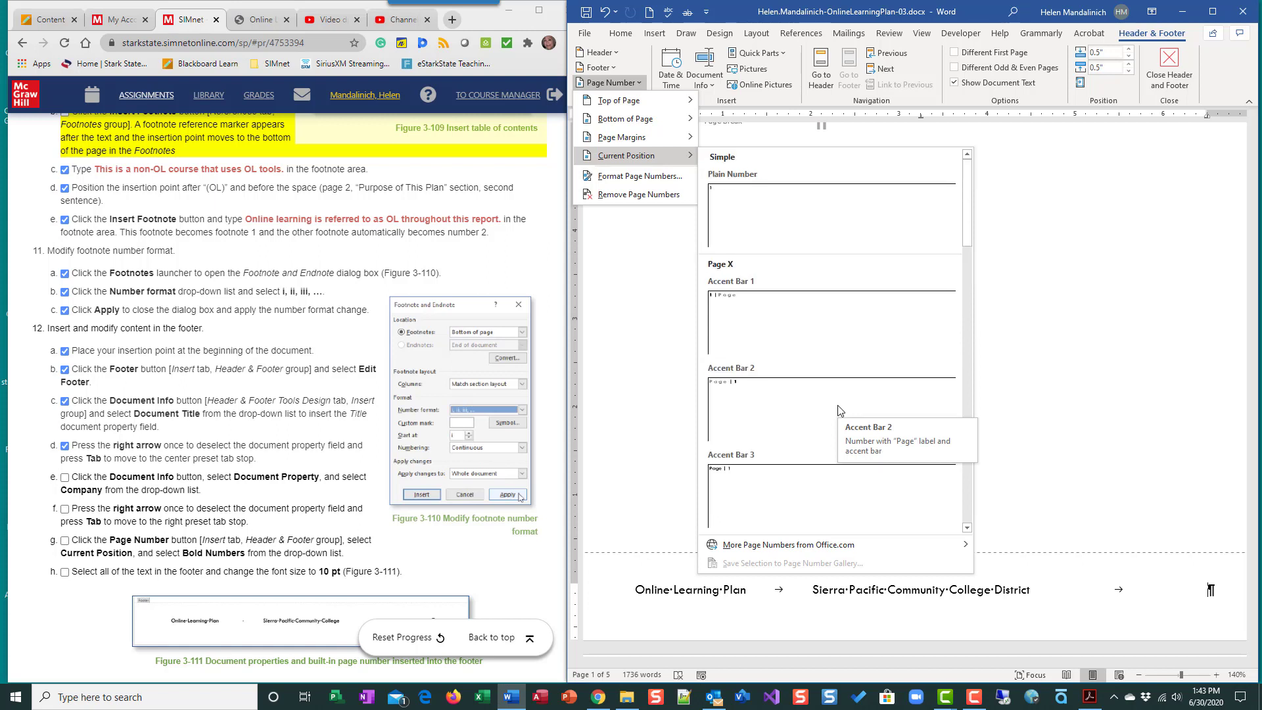
scroll(791, 325, down, 6)
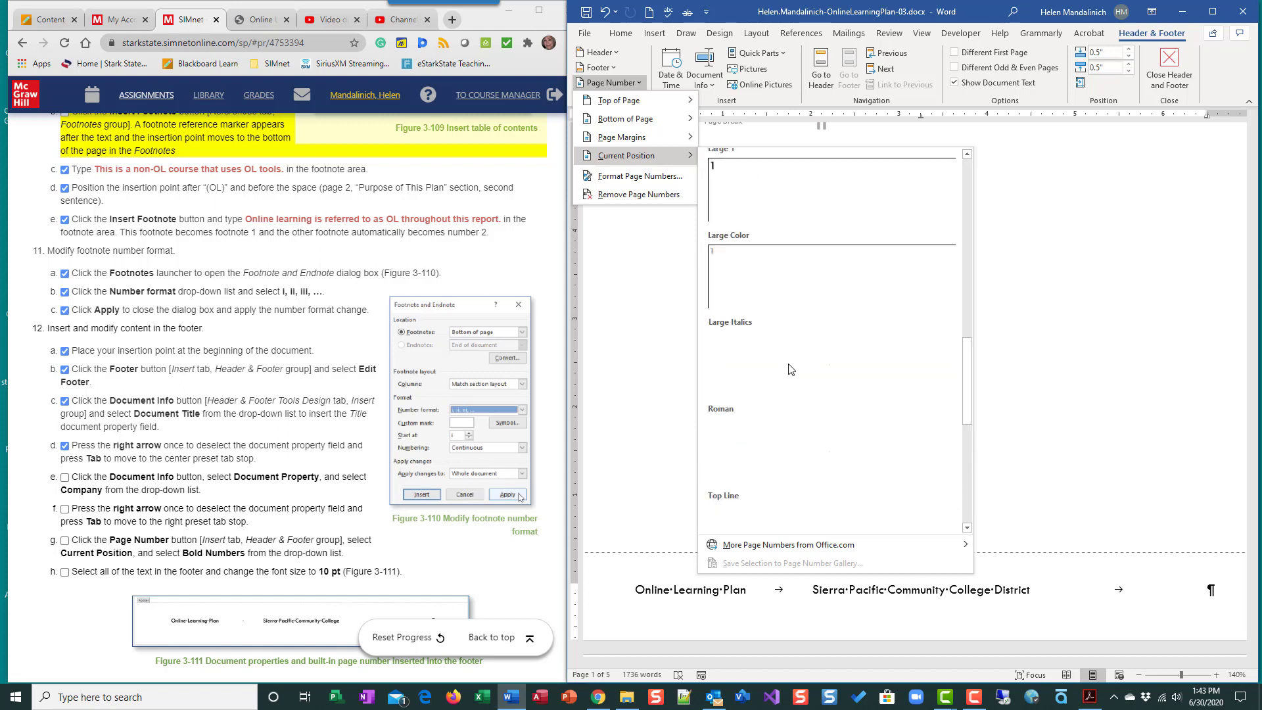
scroll(790, 369, down, 6)
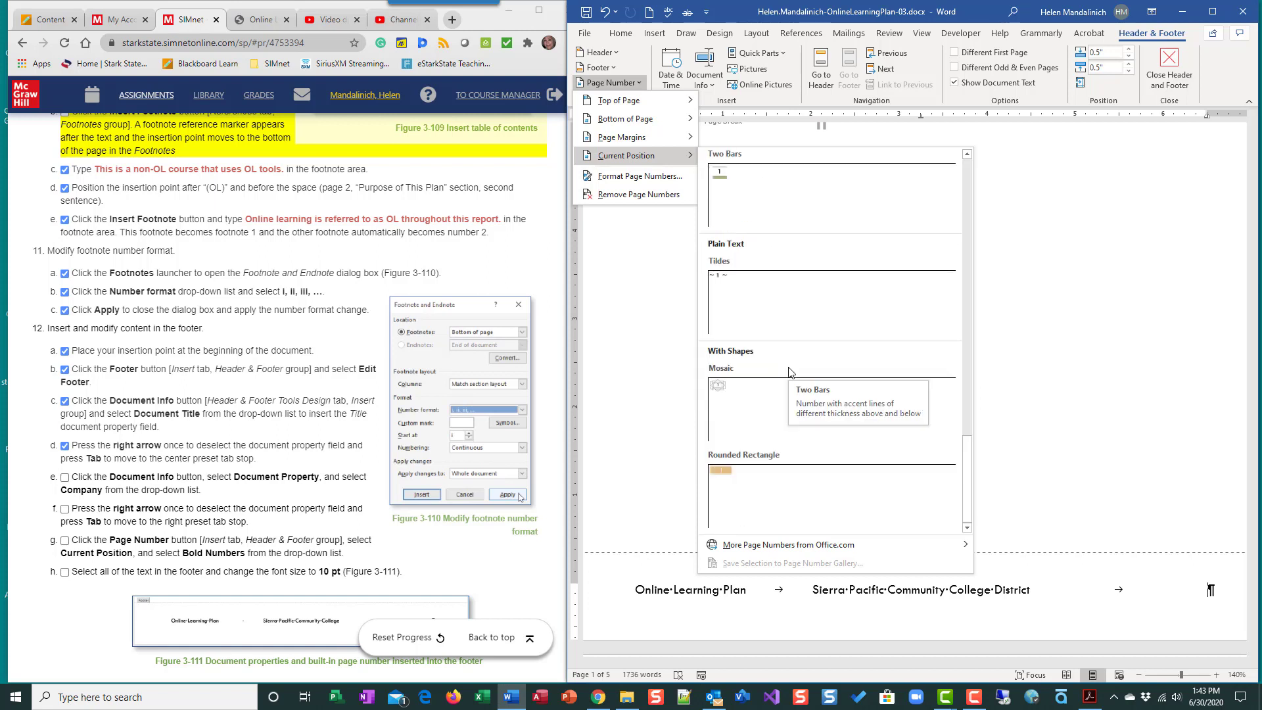
scroll(806, 452, up, 12)
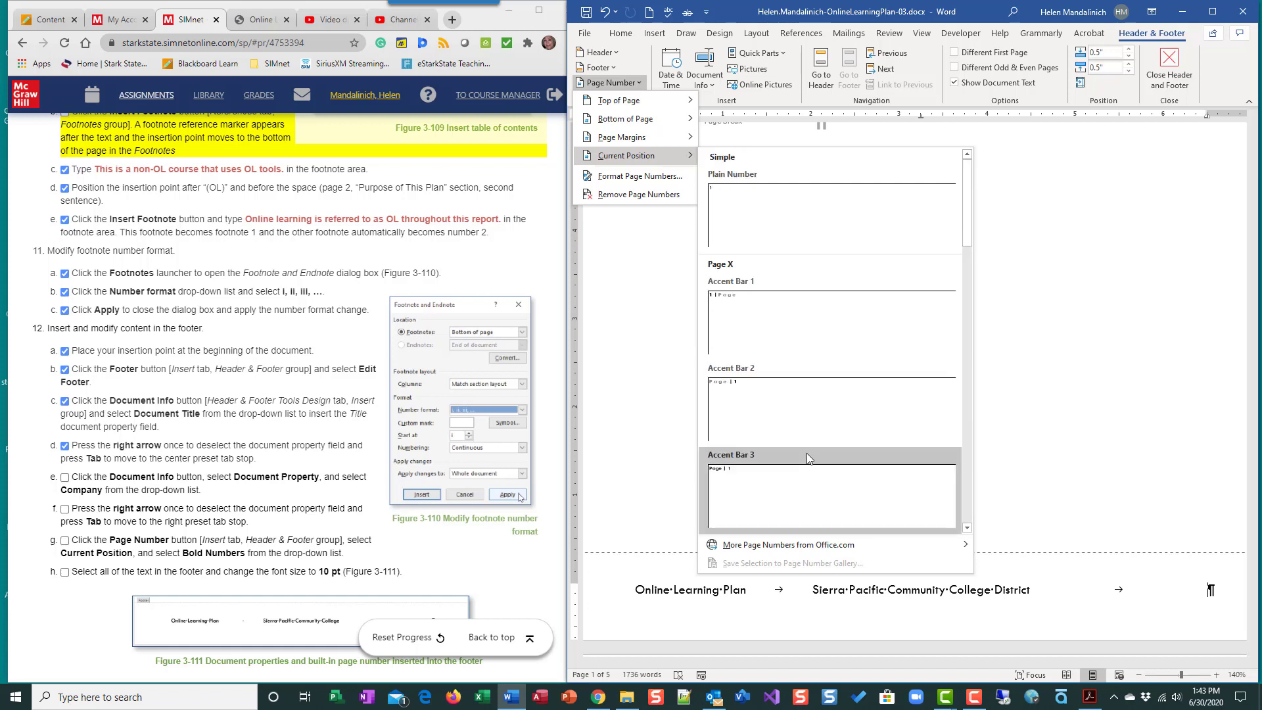
scroll(792, 411, down, 3)
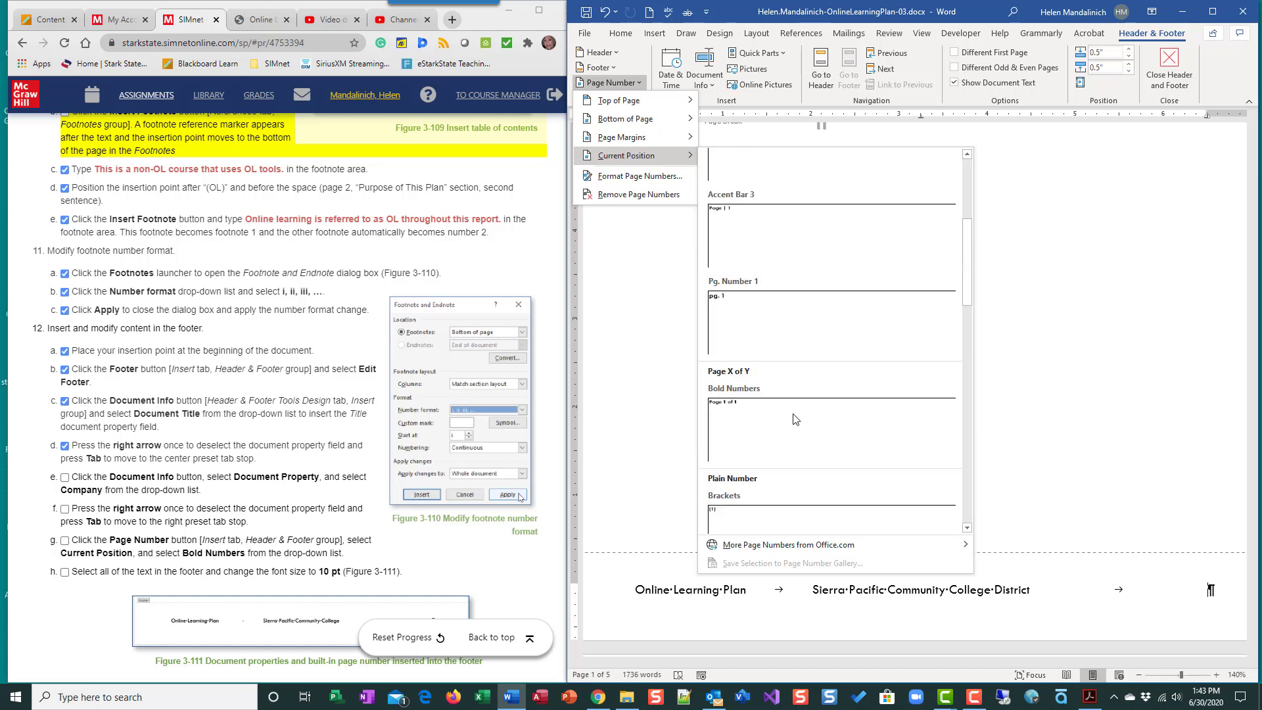
click(754, 415)
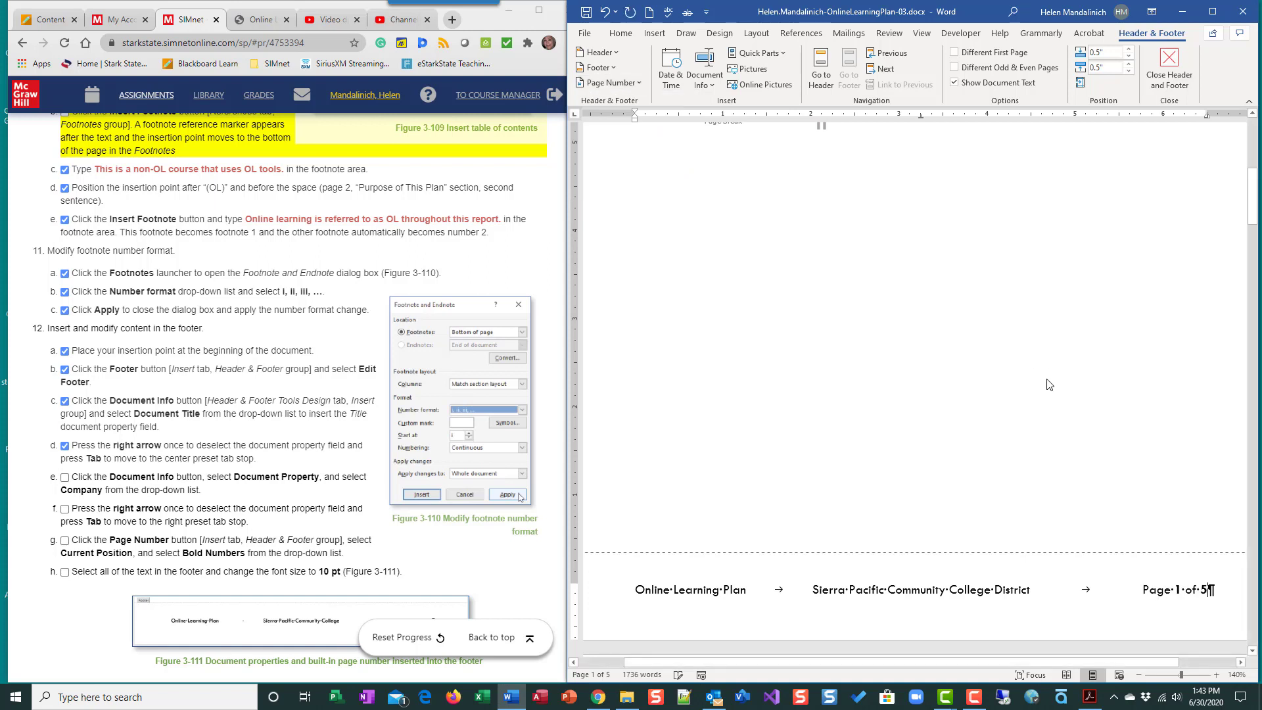
click(64, 478)
click(64, 509)
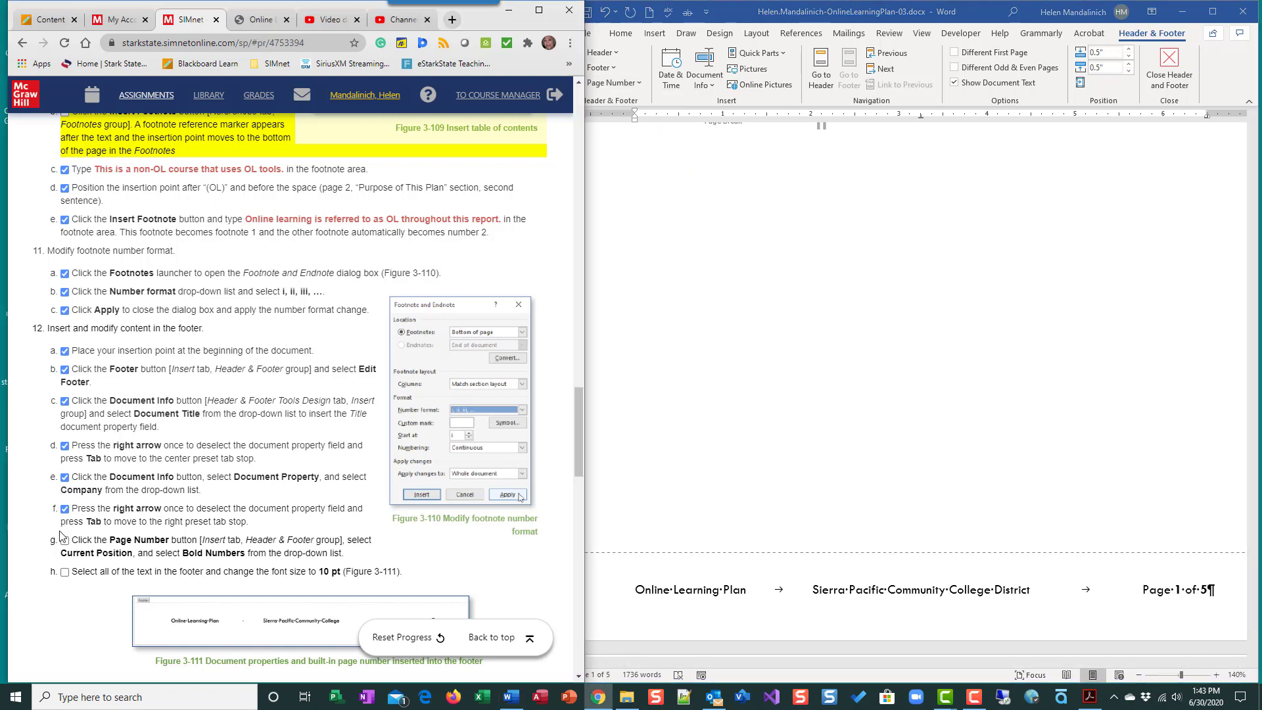
- Set the font size of all footer text to 10 pt and check off instruction 12h
click(592, 597)
click(581, 596)
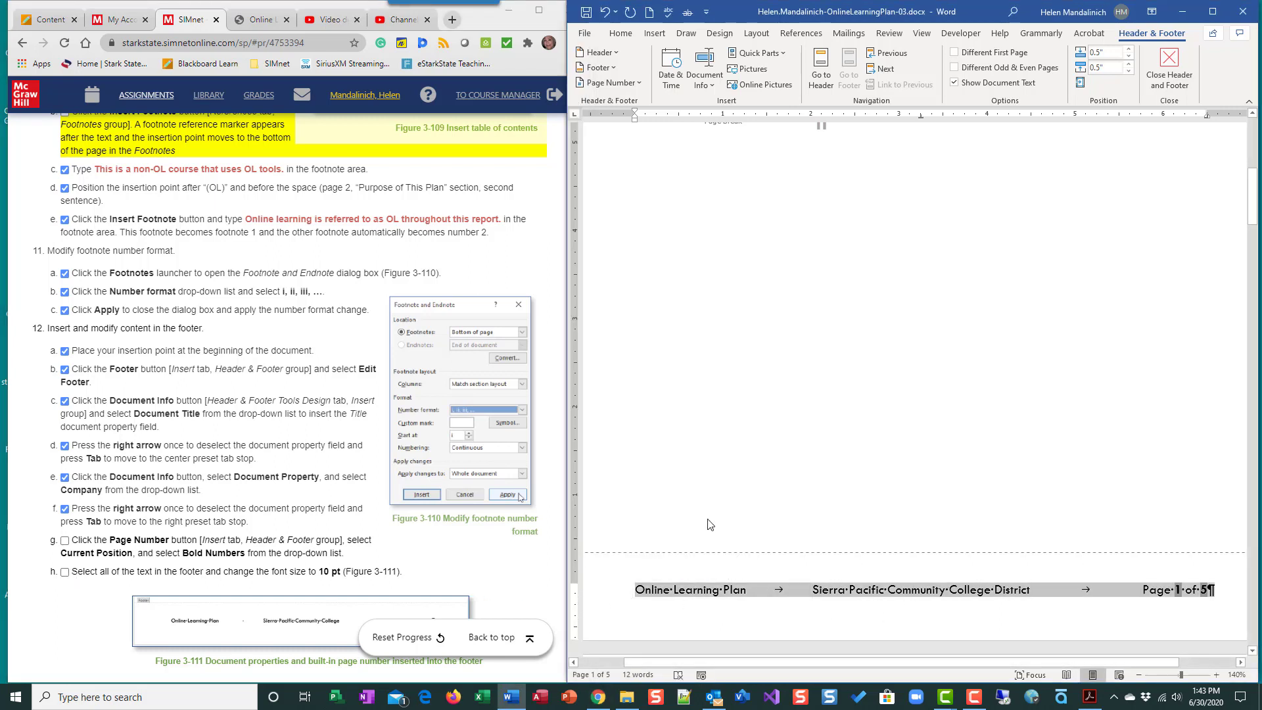
click(621, 33)
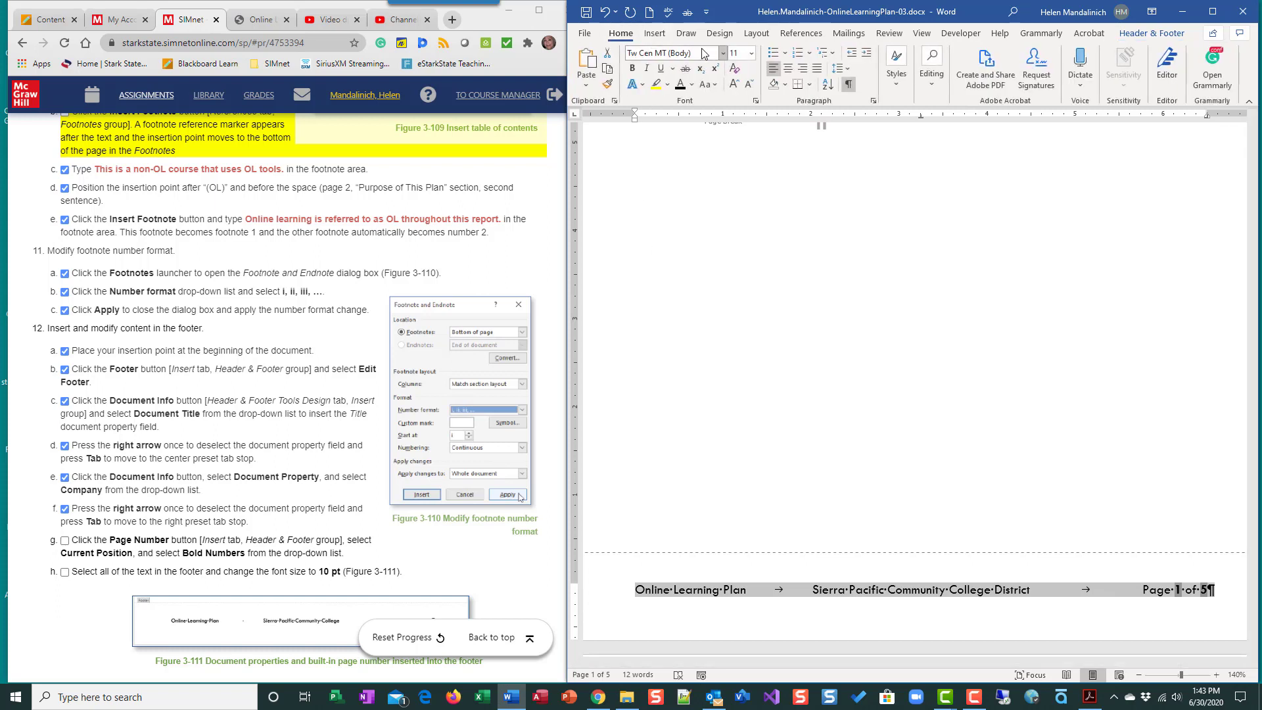
click(751, 53)
click(739, 102)
click(481, 464)
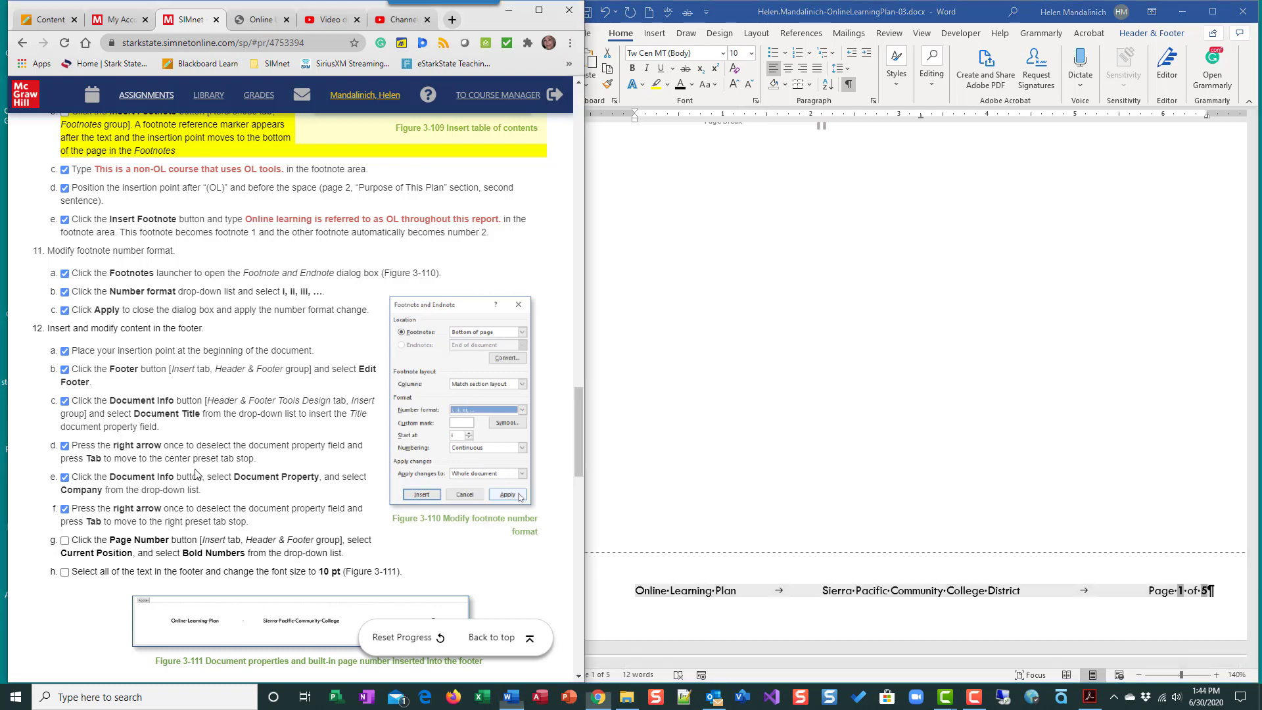
click(64, 571)
- Close the footer to return to the document body and check off instruction 12i
scroll(98, 415, down, 4)
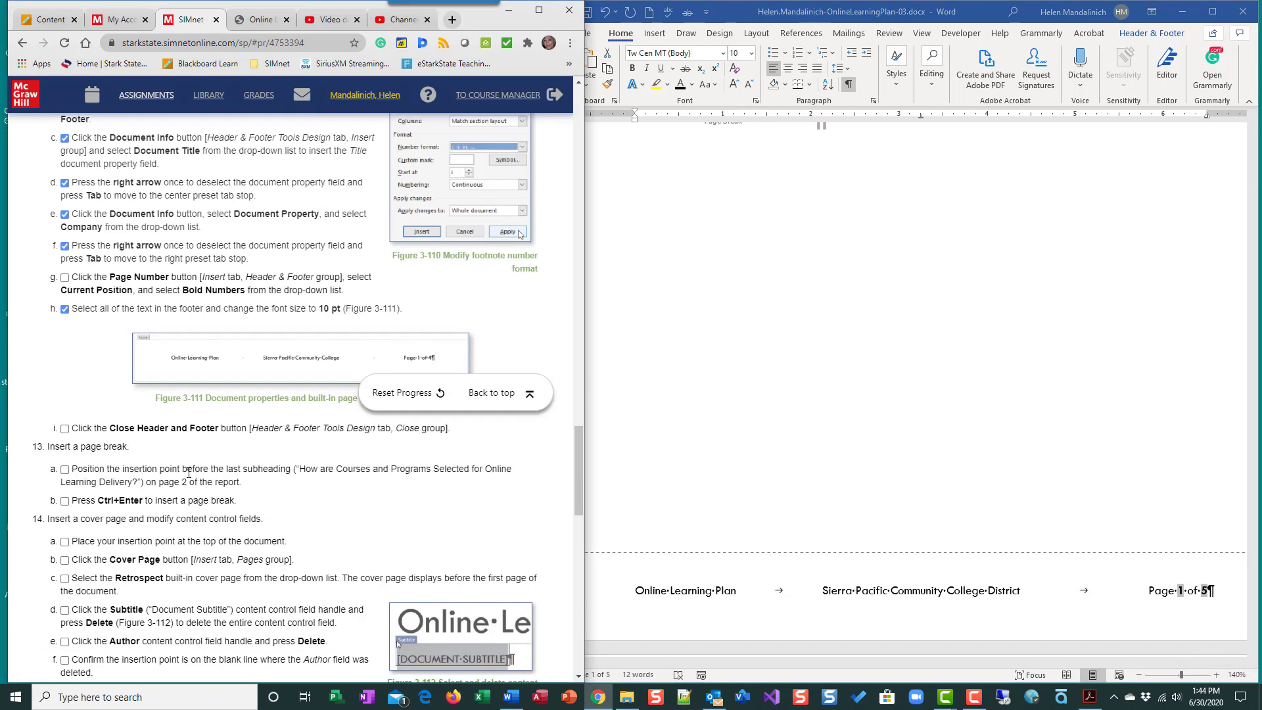
double_click(888, 325)
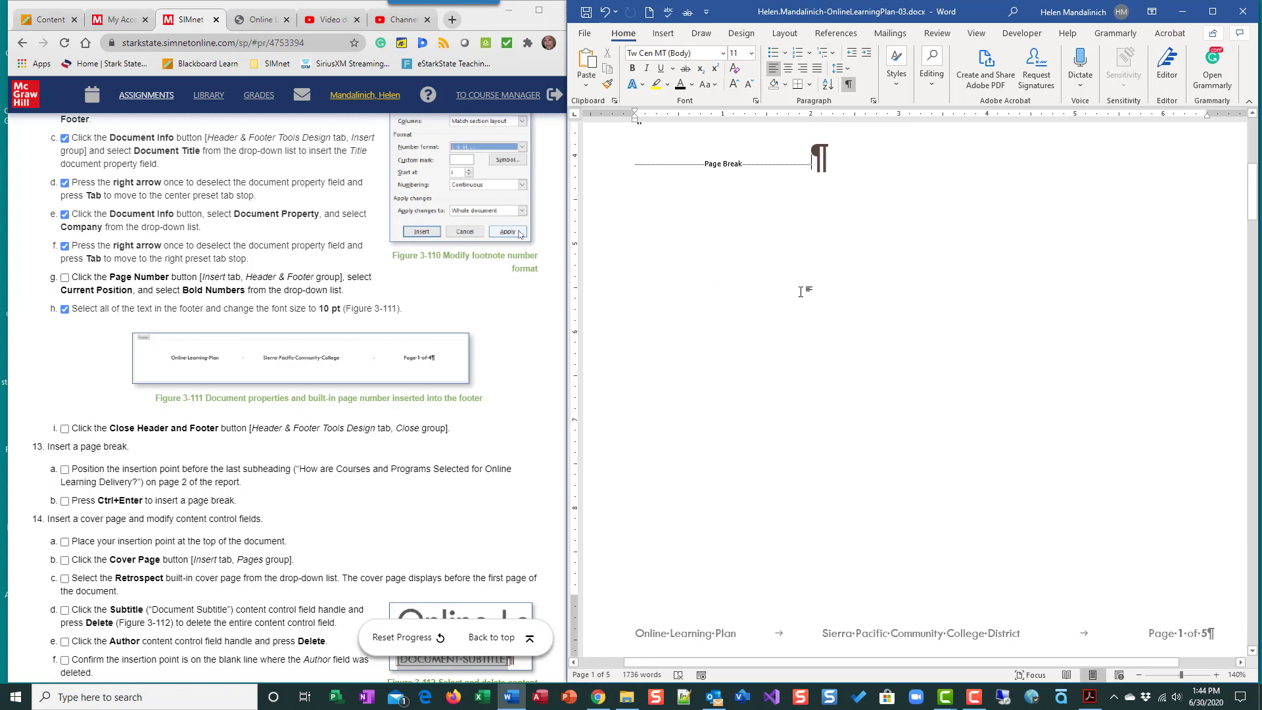
click(65, 428)
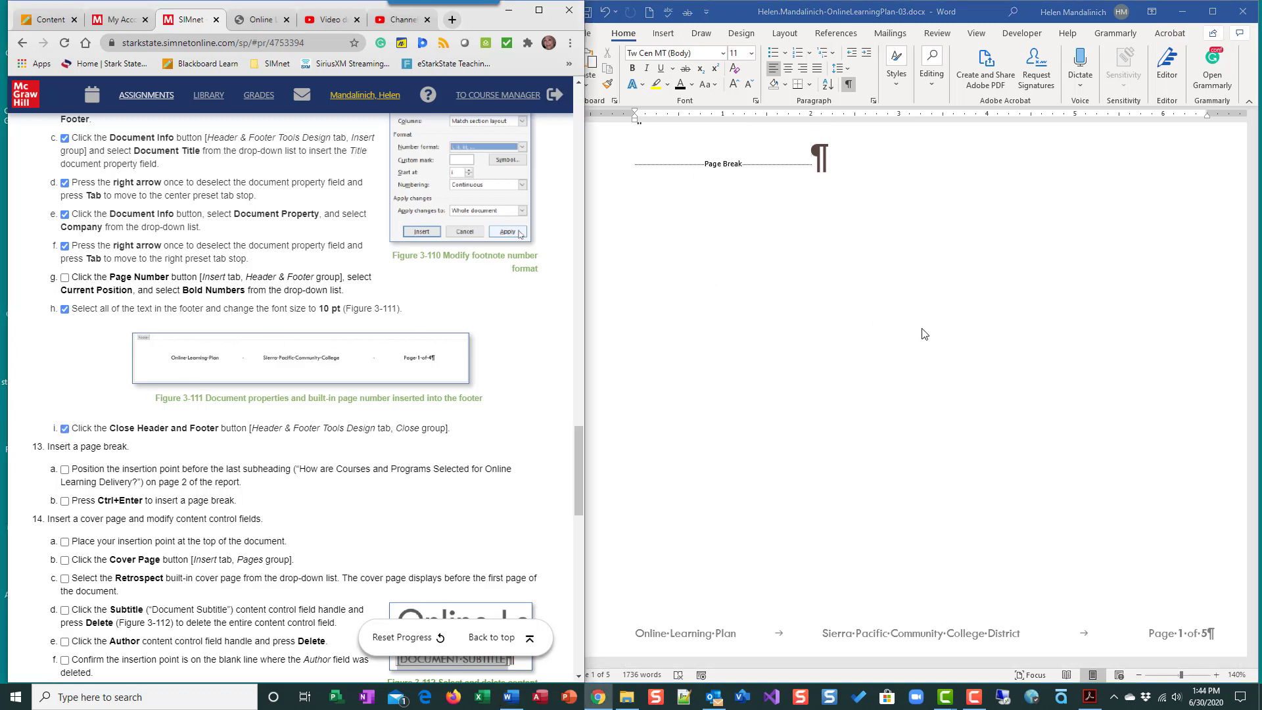
- Save the Online Learning Plan document
click(592, 18)
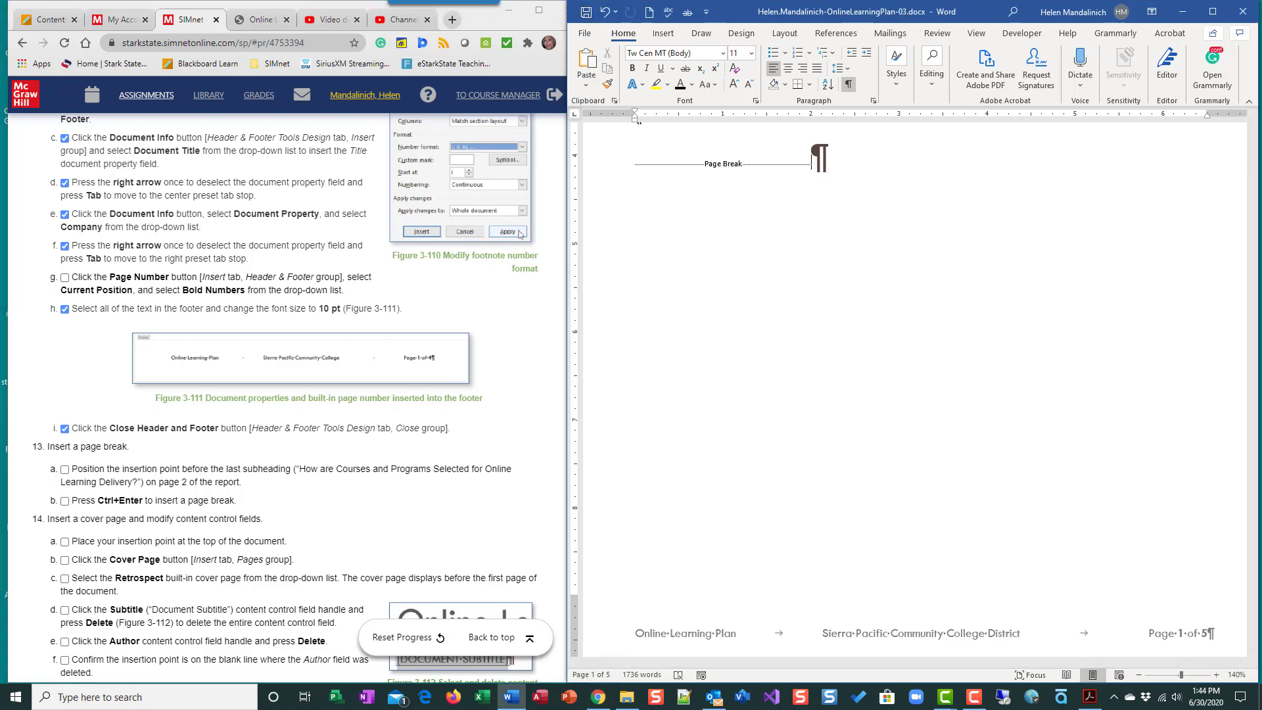
scroll(294, 397, down, 3)
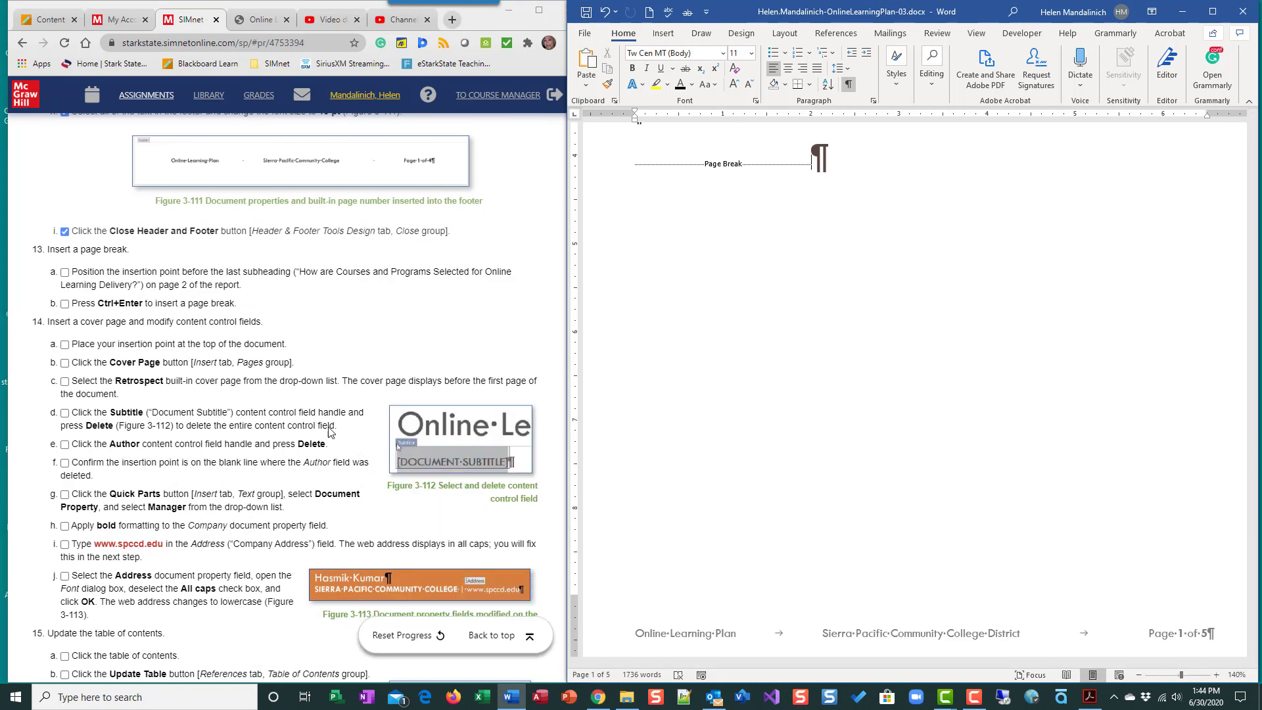